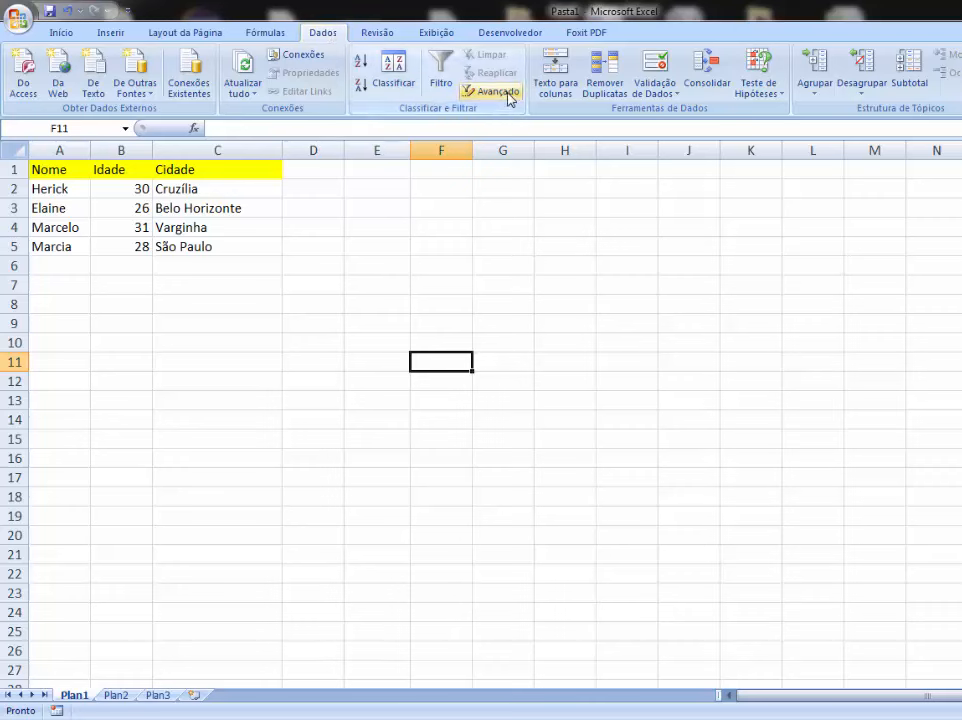
{"action": "left_click", "coordinate": [272, 283]}
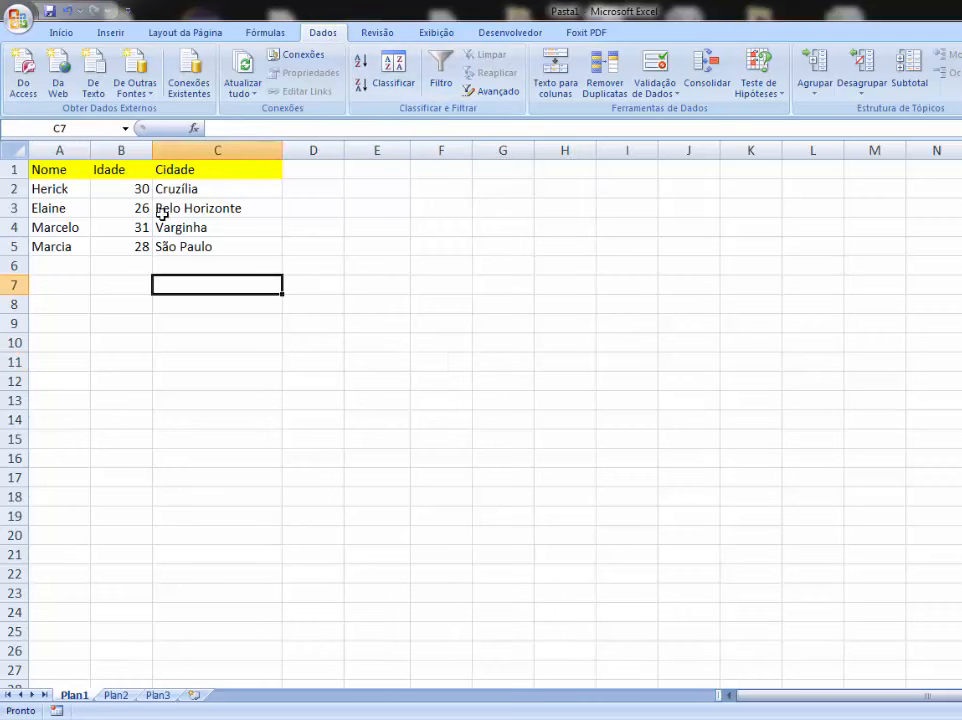
{"action": "left_click", "coordinate": [51, 168]}
{"action": "left_click", "coordinate": [112, 165]}
{"action": "left_click", "coordinate": [234, 170]}
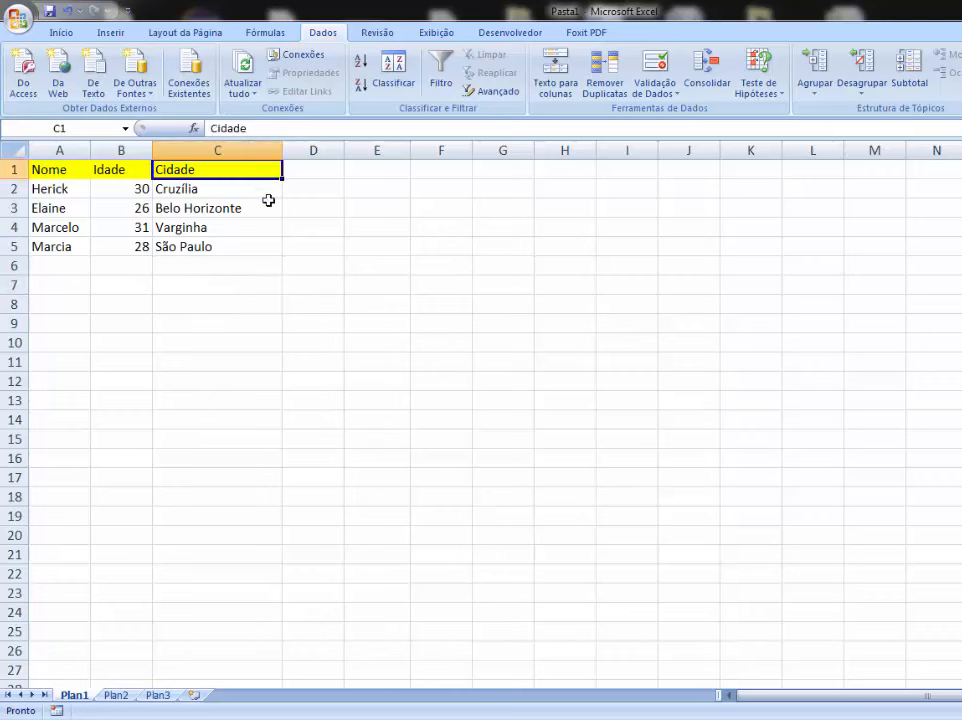
Rename the sheet Plan1 as Clientes
{"action": "double_click", "coordinate": [75, 695]}
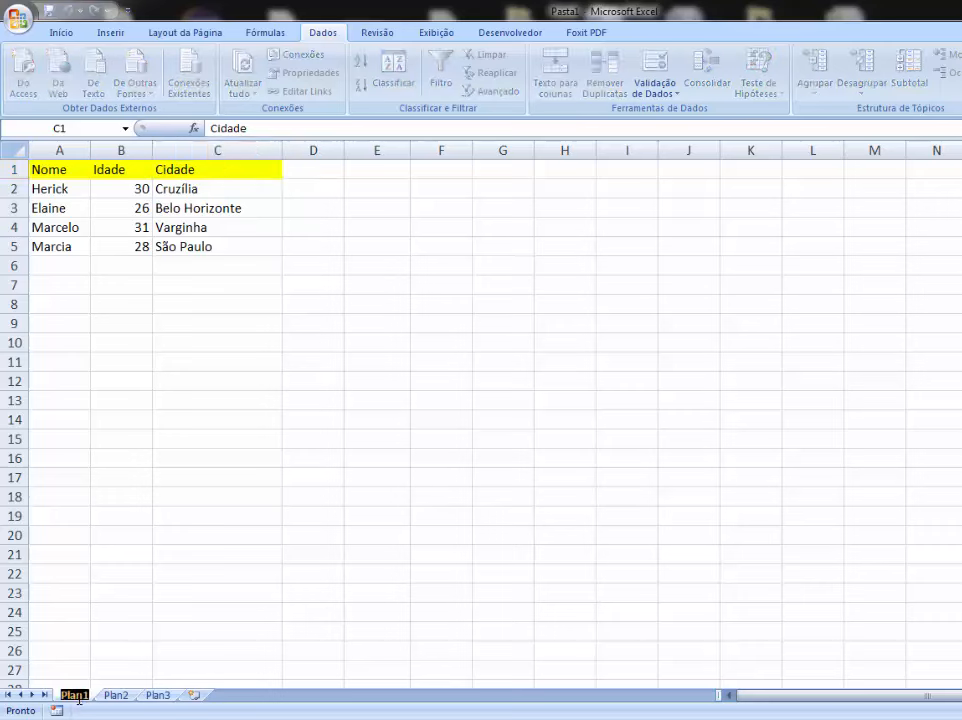
{"action": "type", "text": "Clientes"}
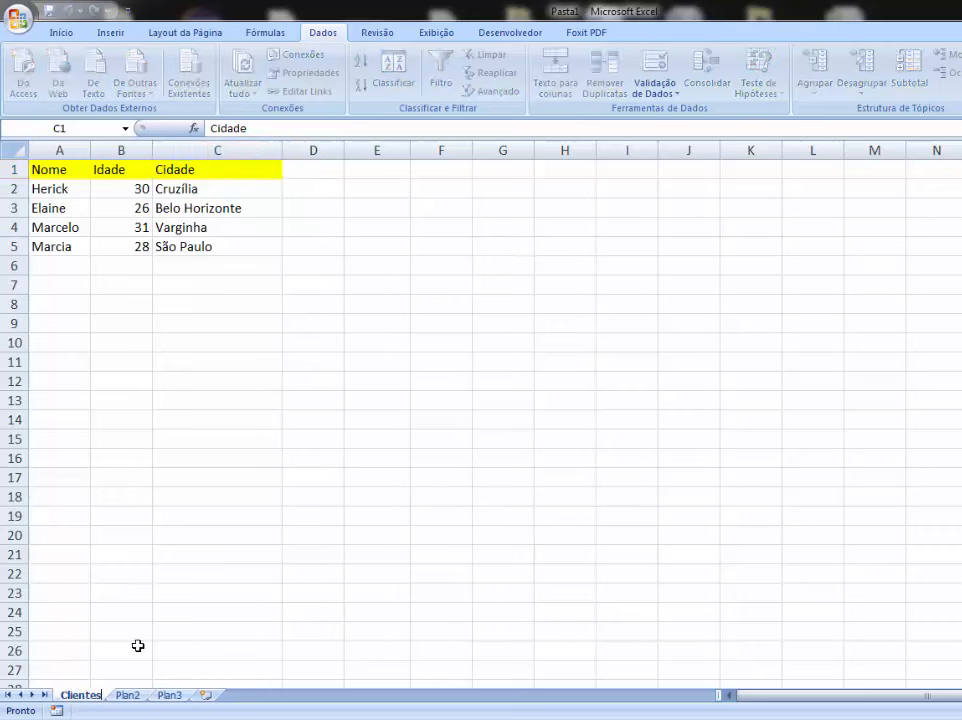
{"action": "left_click", "coordinate": [114, 633]}
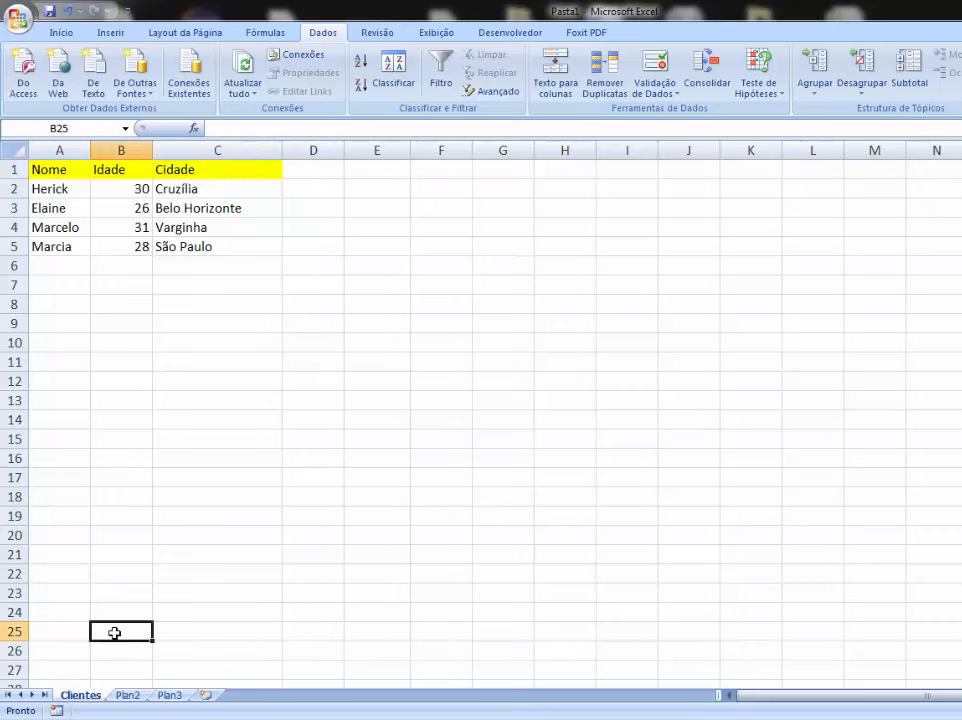
{"action": "left_click", "coordinate": [185, 479]}
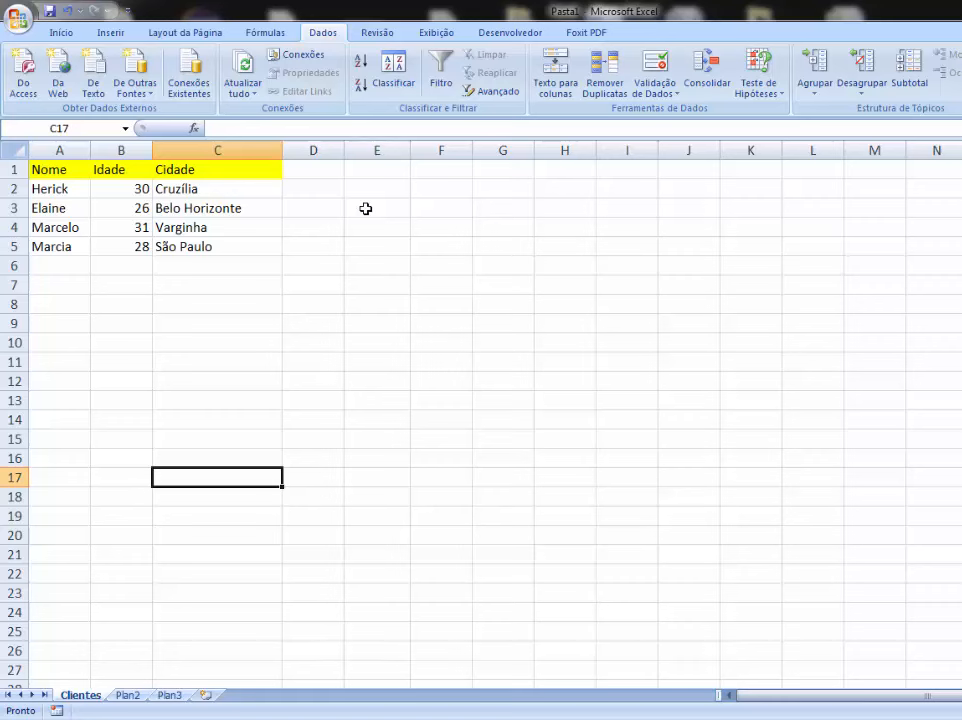
{"action": "left_click", "coordinate": [214, 298]}
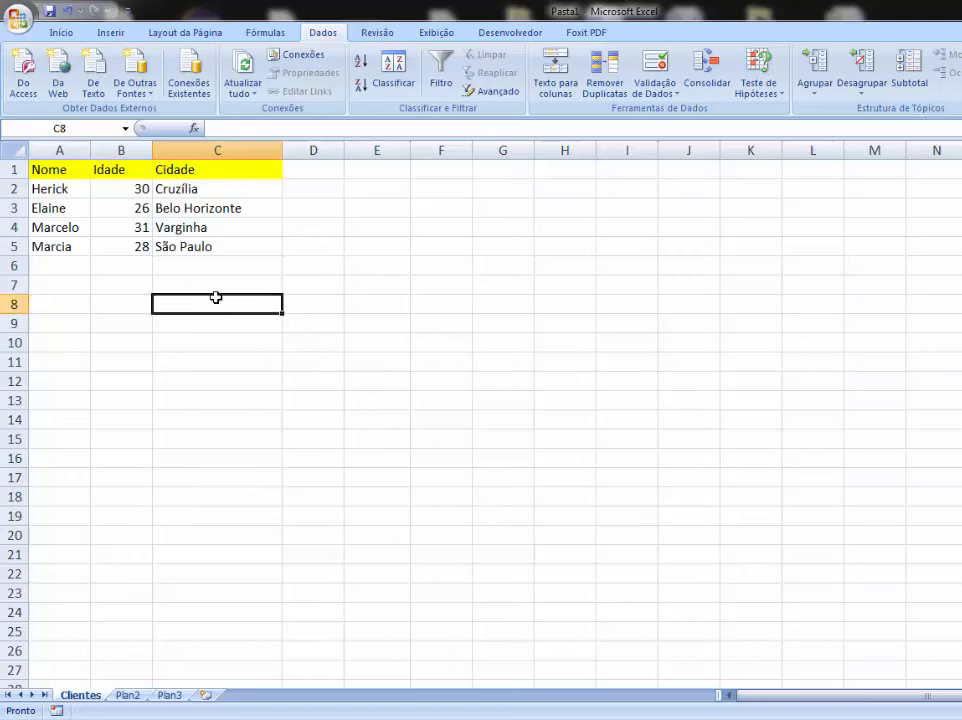
Copy the header cells Nome, Idade and Cidade from A1:C1 to the range starting at F1
{"action": "left_click_drag", "start_coordinate": [46, 170], "coordinate": [230, 166]}
{"action": "key", "text": "ctrl+c"}
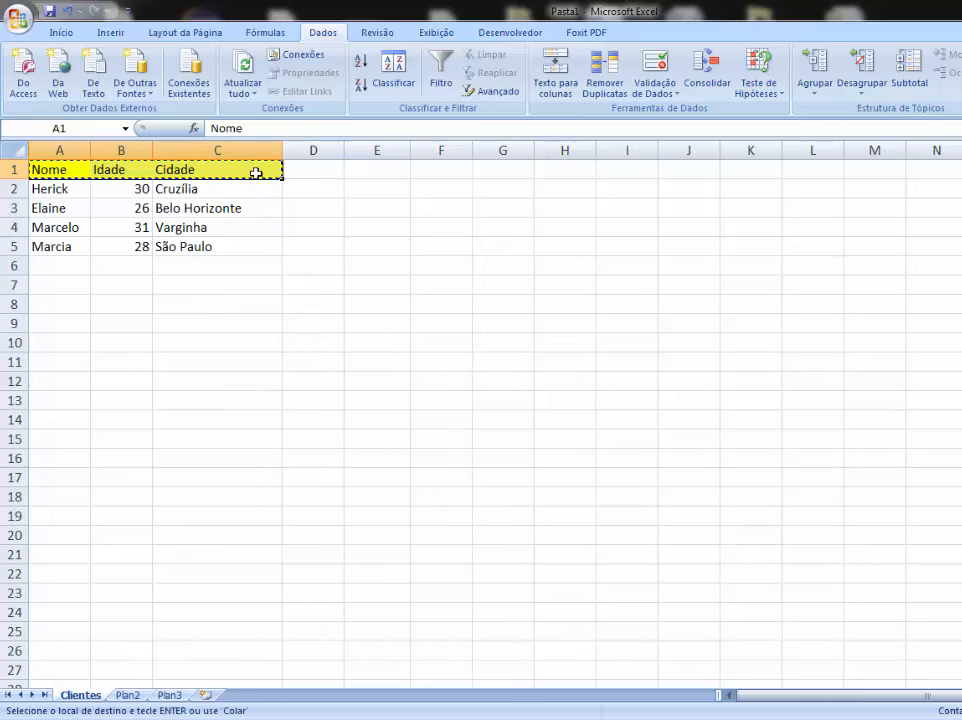
{"action": "left_click", "coordinate": [436, 168]}
{"action": "key", "text": "ctrl+v"}
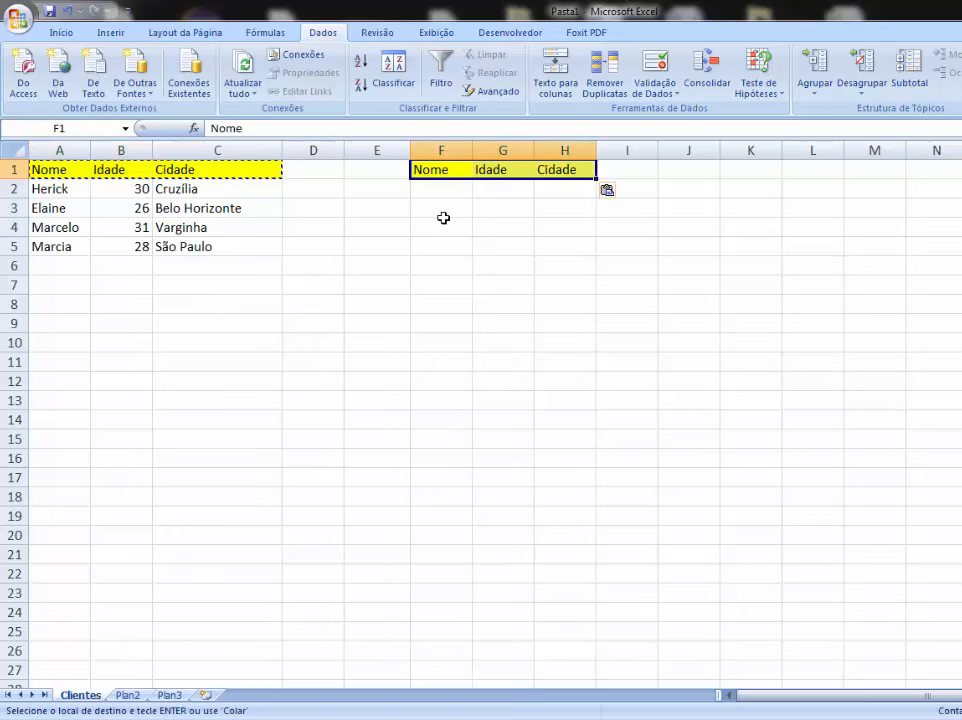
{"action": "key", "text": "Down"}
{"action": "left_click", "coordinate": [440, 266]}
Enter the label Filtro in cell E1 and remove its yellow fill
{"action": "left_click", "coordinate": [371, 169]}
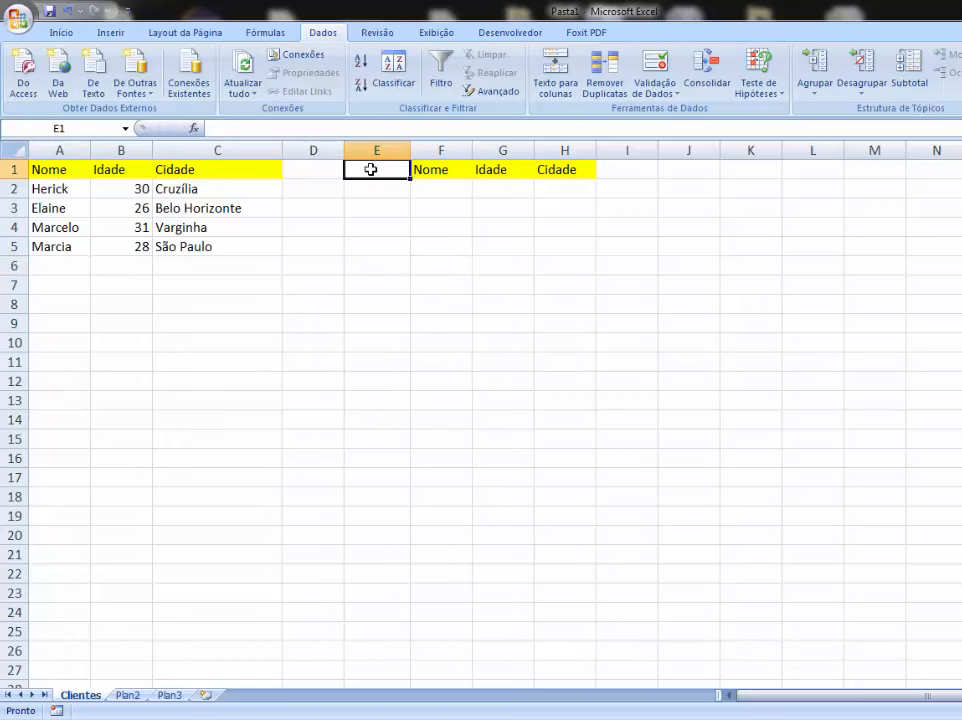
{"action": "type", "text": "Filtro"}
{"action": "key", "text": "Return"}
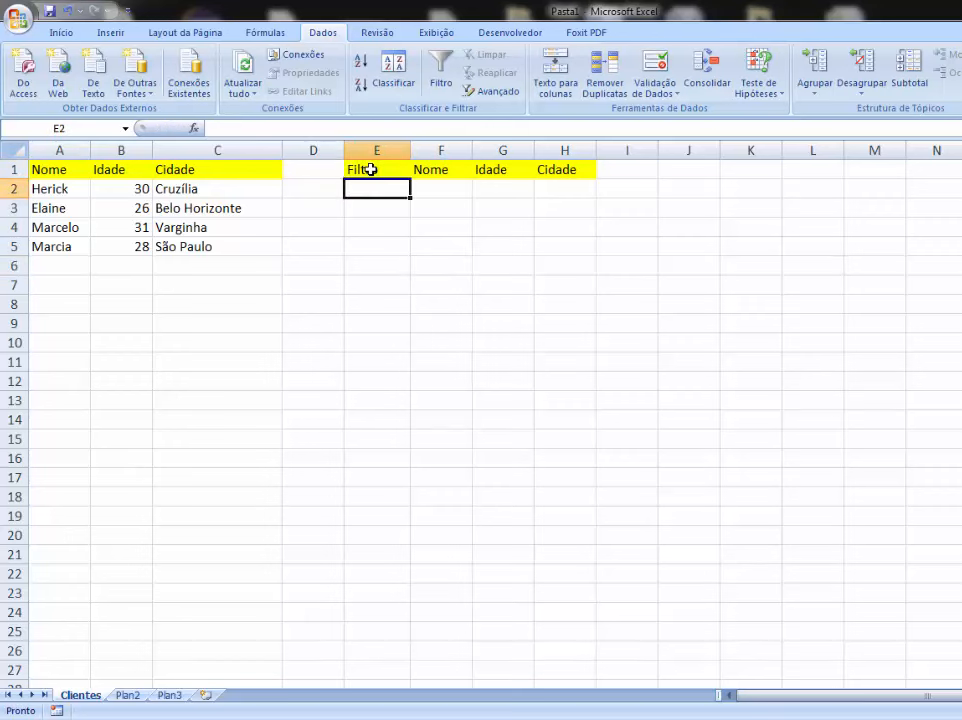
{"action": "left_click", "coordinate": [373, 170]}
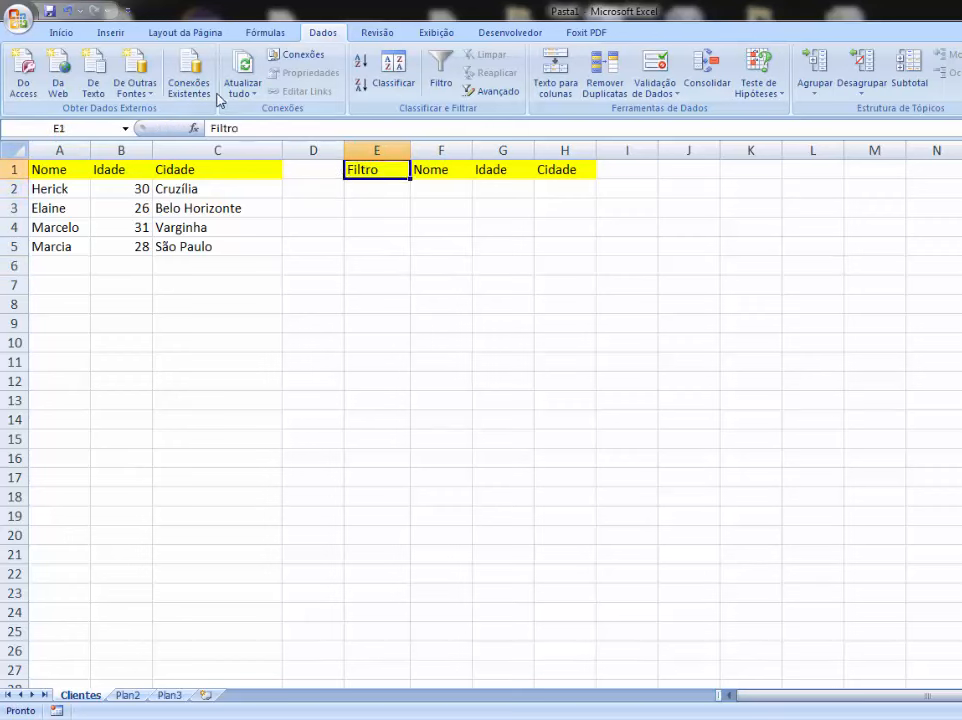
{"action": "left_click", "coordinate": [47, 31]}
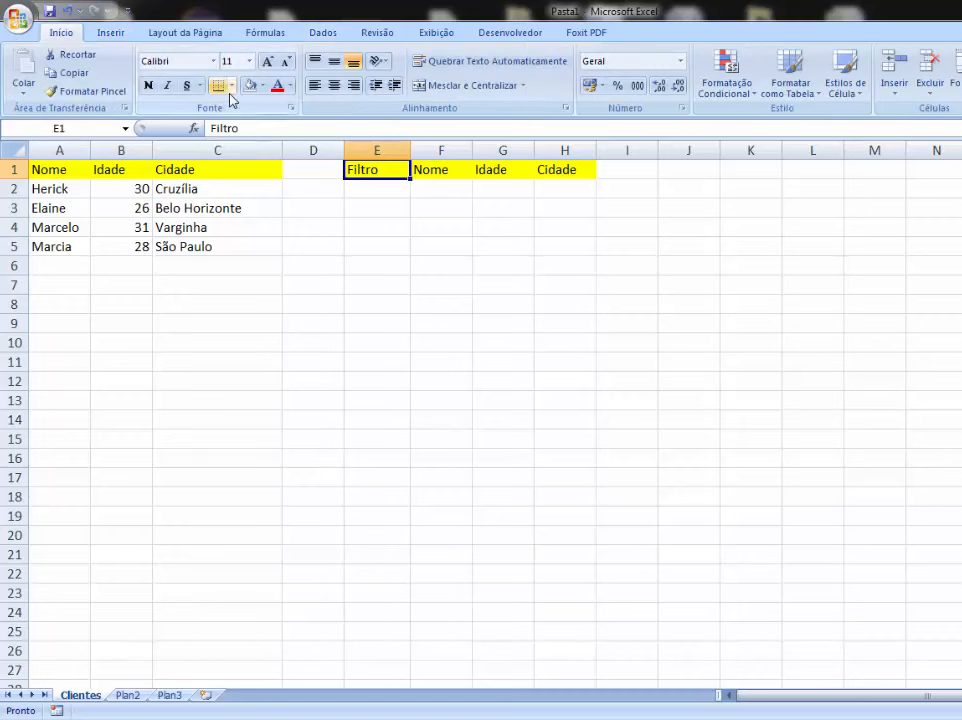
{"action": "left_click", "coordinate": [250, 85]}
{"action": "left_click", "coordinate": [441, 323]}
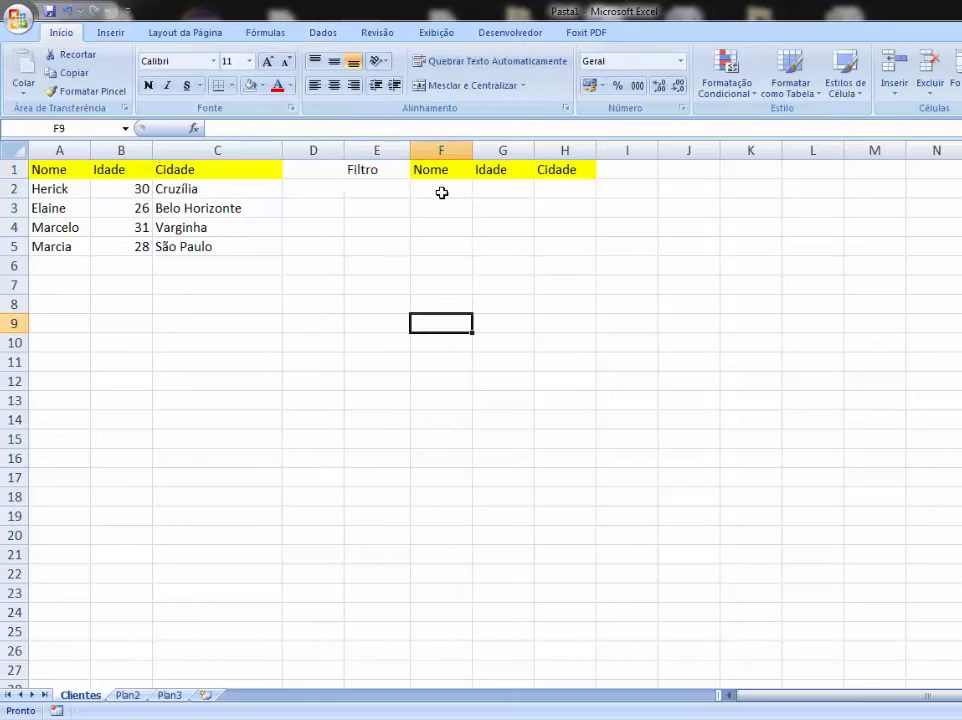
Copy the headers in F1:H1 to row 4, starting at cell F4, for the extracted results
{"action": "left_click", "coordinate": [433, 229]}
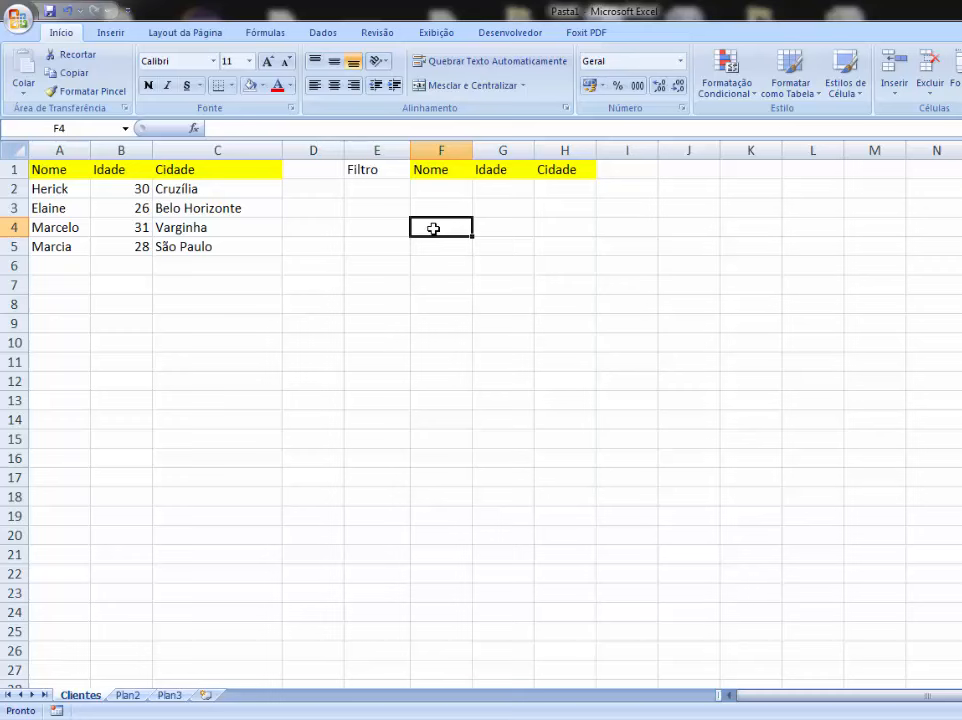
{"action": "left_click_drag", "start_coordinate": [432, 170], "coordinate": [565, 168]}
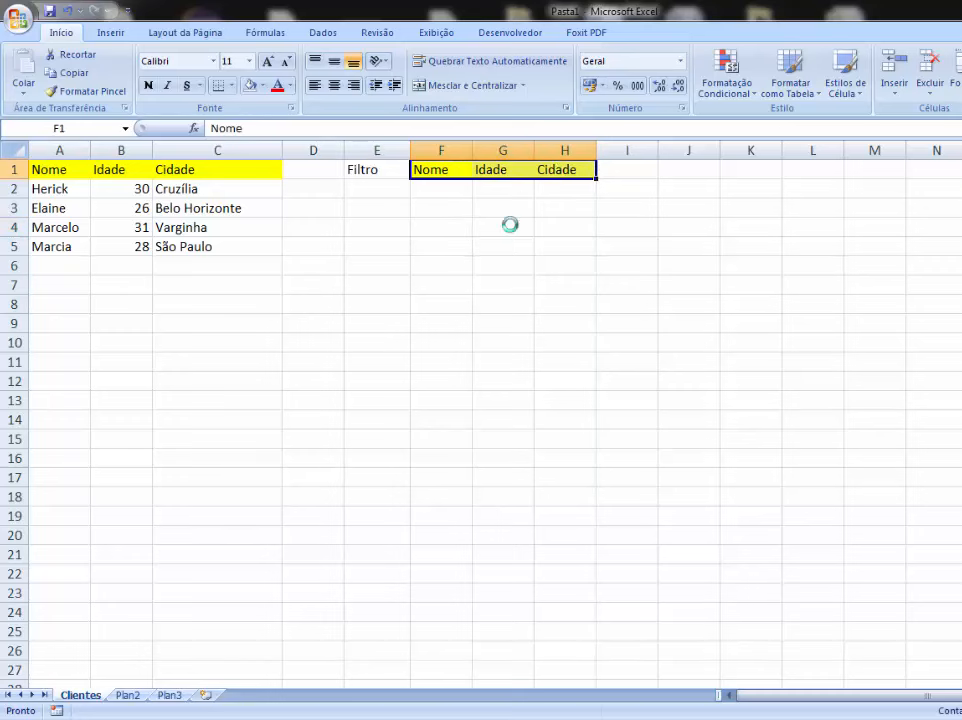
{"action": "key", "text": "ctrl+c"}
{"action": "left_click", "coordinate": [434, 226]}
{"action": "key", "text": "ctrl+v"}
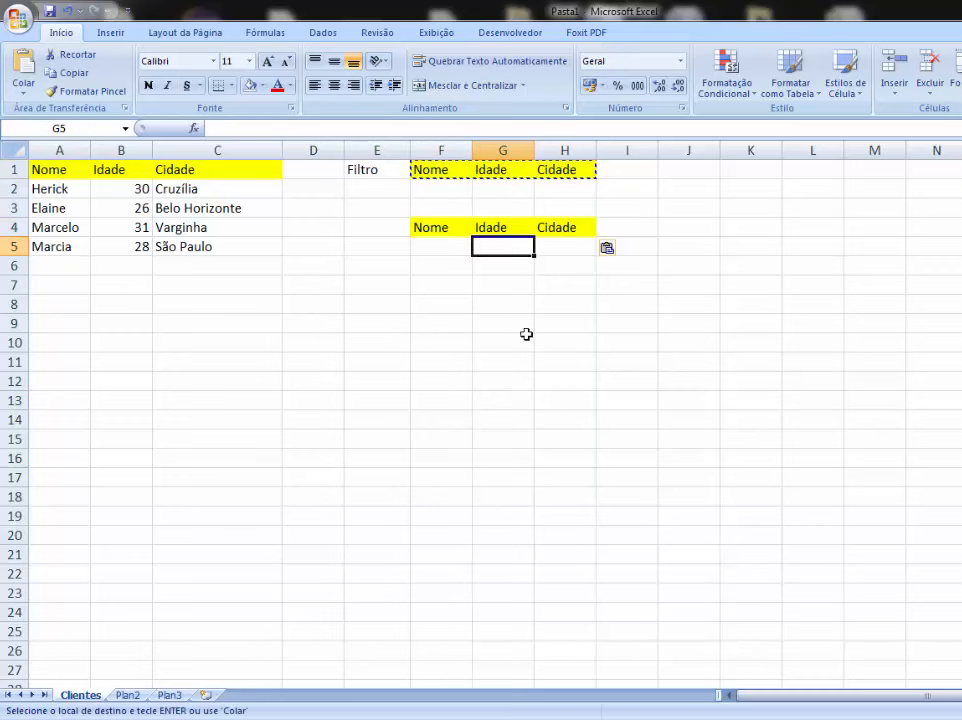
{"action": "double_click", "coordinate": [506, 340]}
{"action": "left_click", "coordinate": [182, 340]}
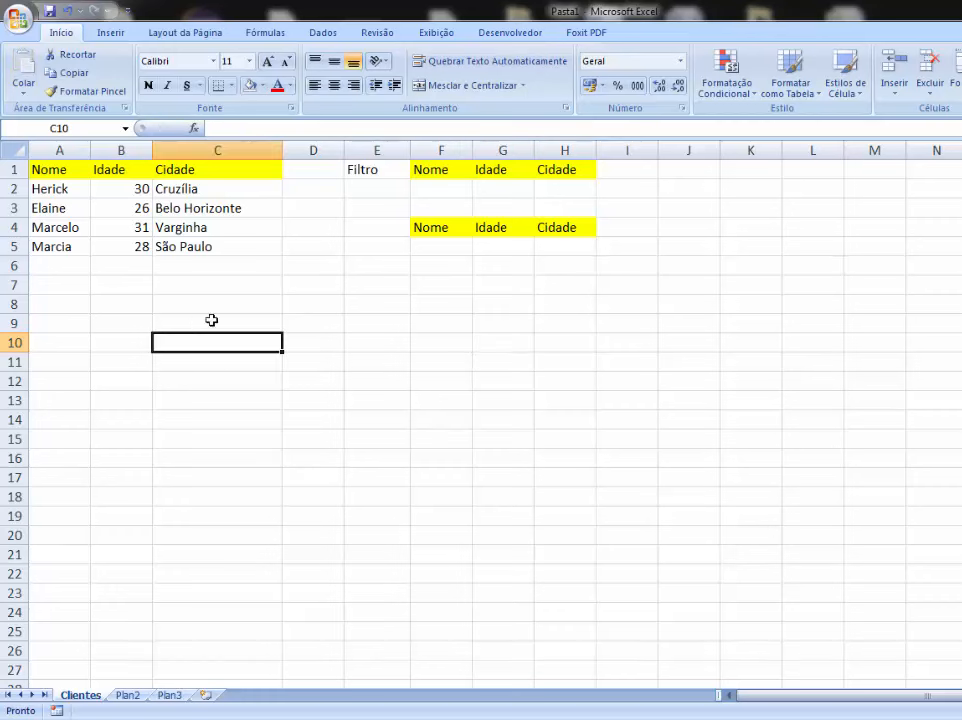
{"action": "left_click", "coordinate": [260, 270]}
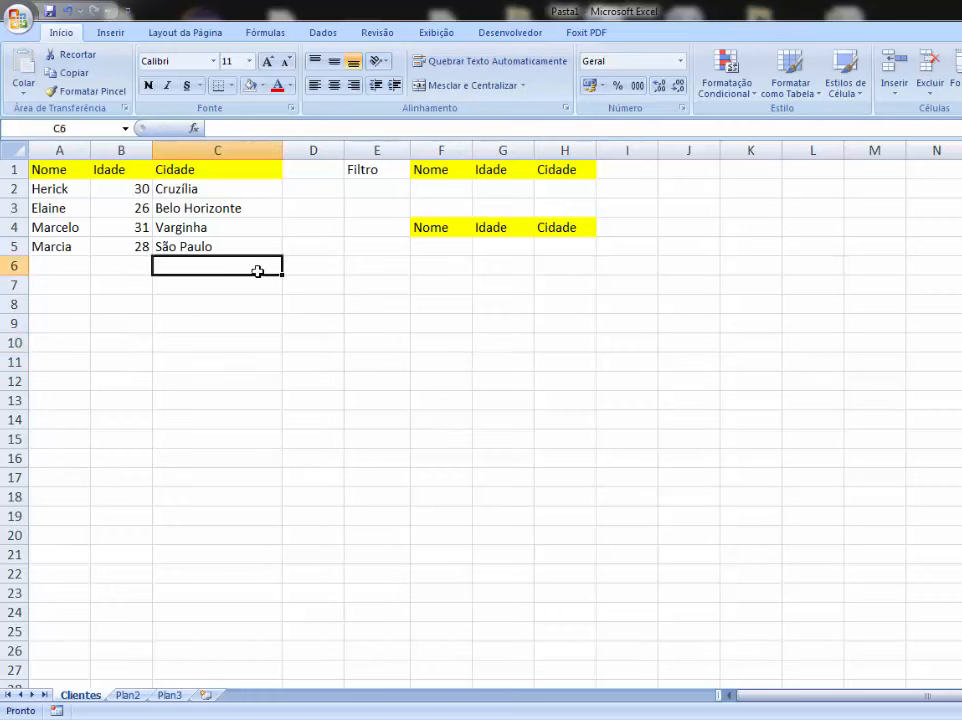
Start an advanced filter with A1:C5 as the list range and the option to copy to another location
{"action": "left_click", "coordinate": [323, 33]}
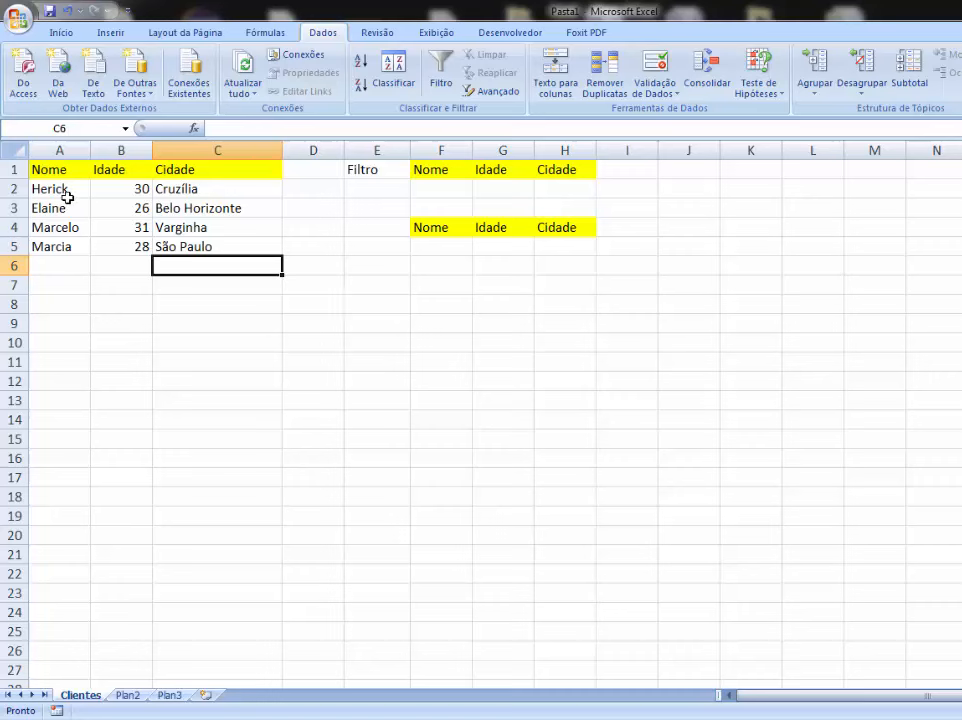
{"action": "left_click_drag", "start_coordinate": [52, 168], "coordinate": [217, 244]}
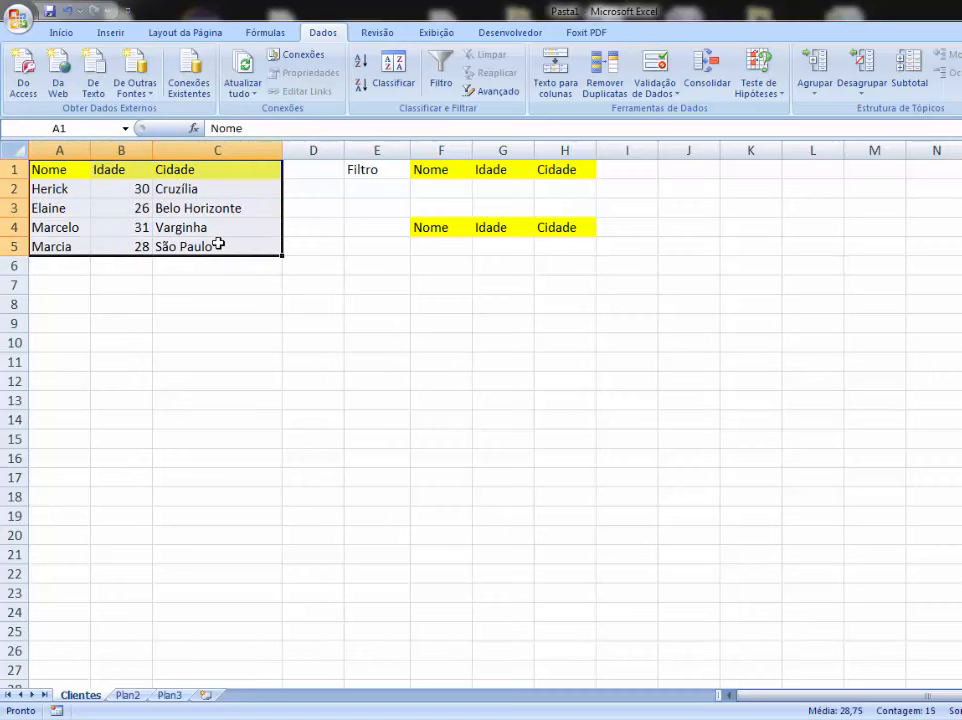
{"action": "left_click", "coordinate": [217, 303]}
{"action": "left_click_drag", "start_coordinate": [71, 167], "coordinate": [226, 242]}
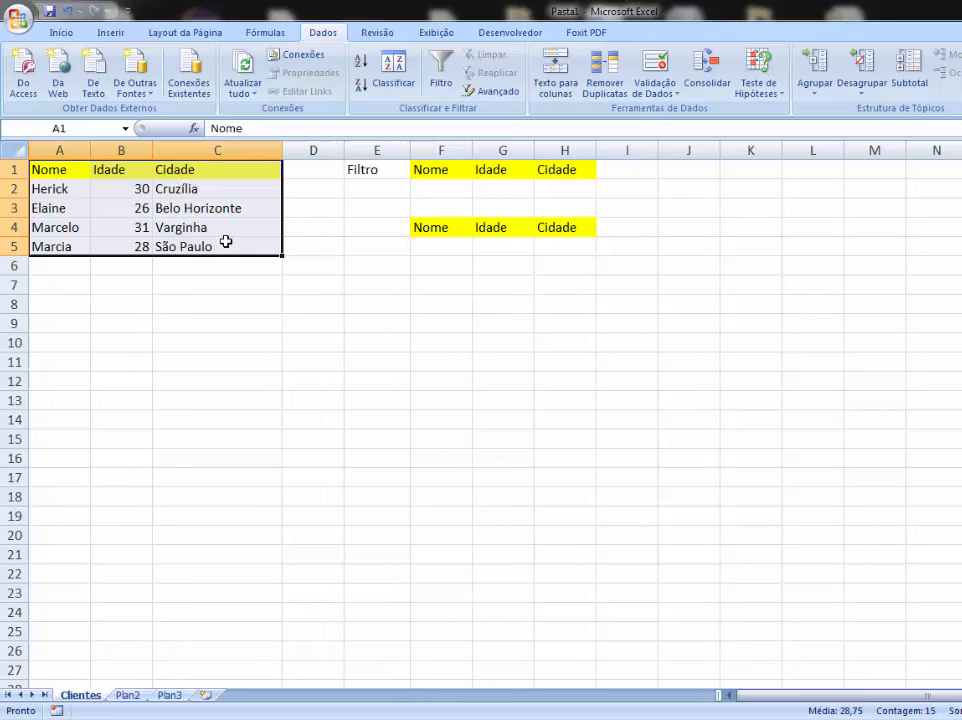
{"action": "left_click", "coordinate": [500, 96]}
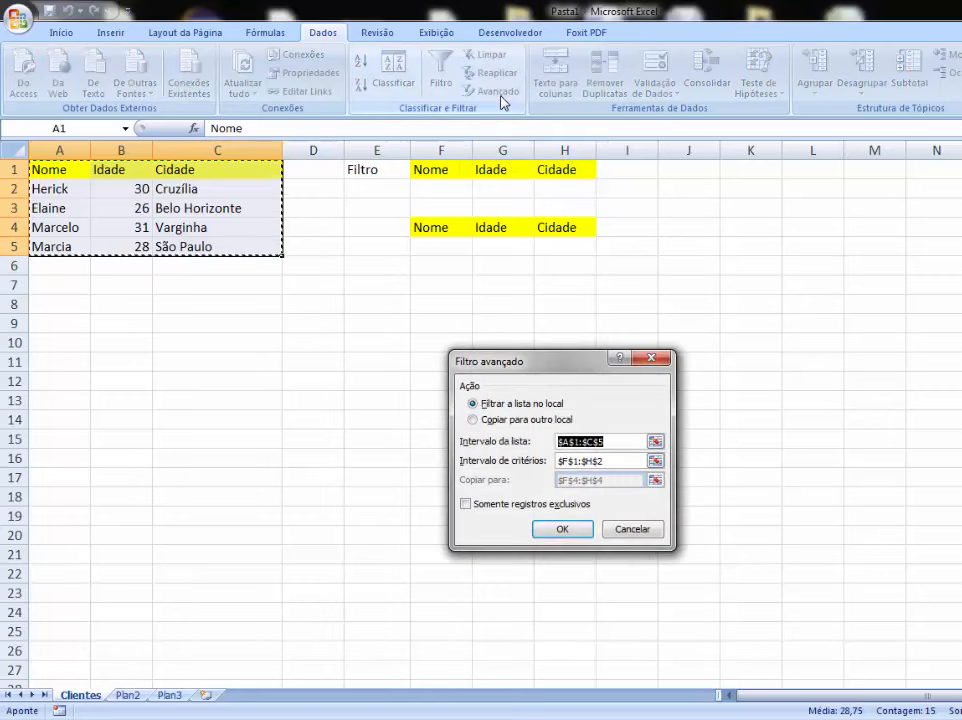
{"action": "left_click_drag", "start_coordinate": [533, 361], "coordinate": [563, 316]}
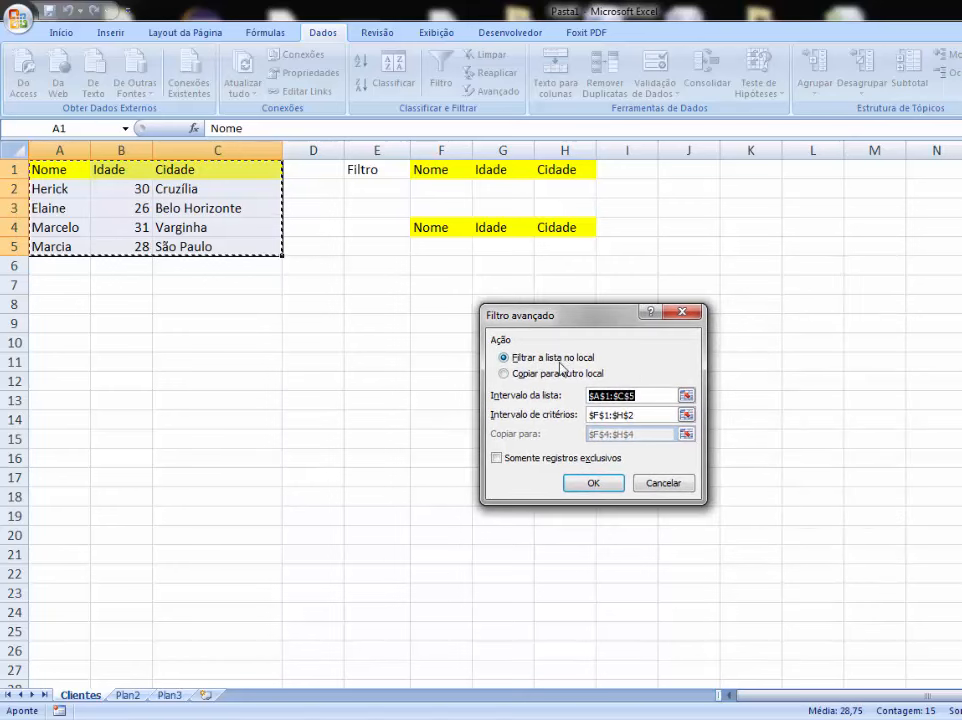
{"action": "left_click", "coordinate": [506, 375]}
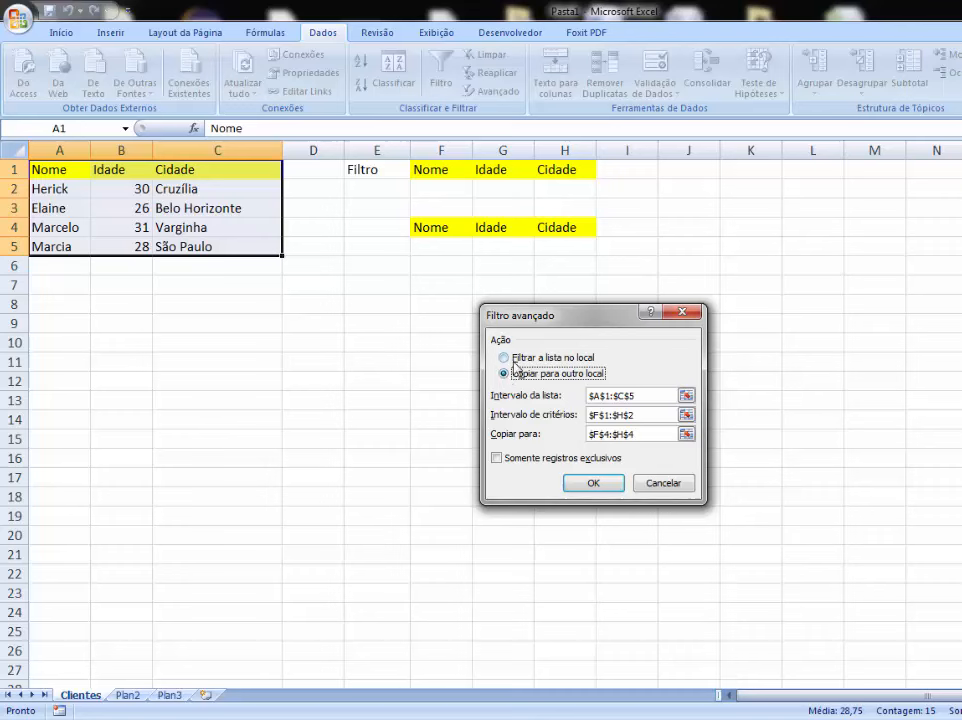
{"action": "left_click", "coordinate": [686, 395]}
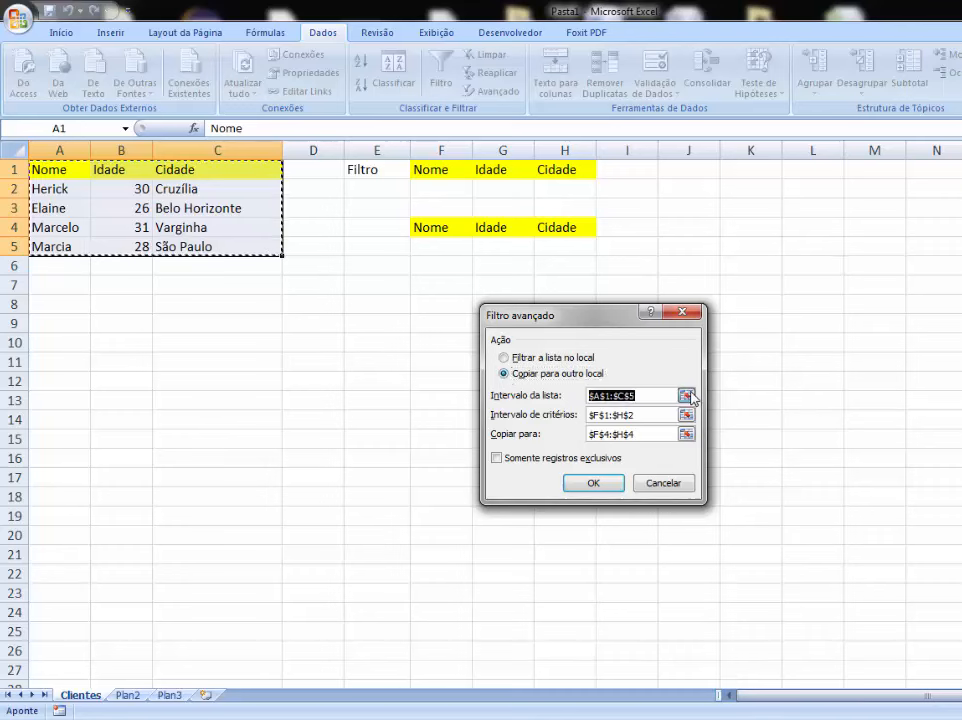
{"action": "left_click", "coordinate": [691, 338]}
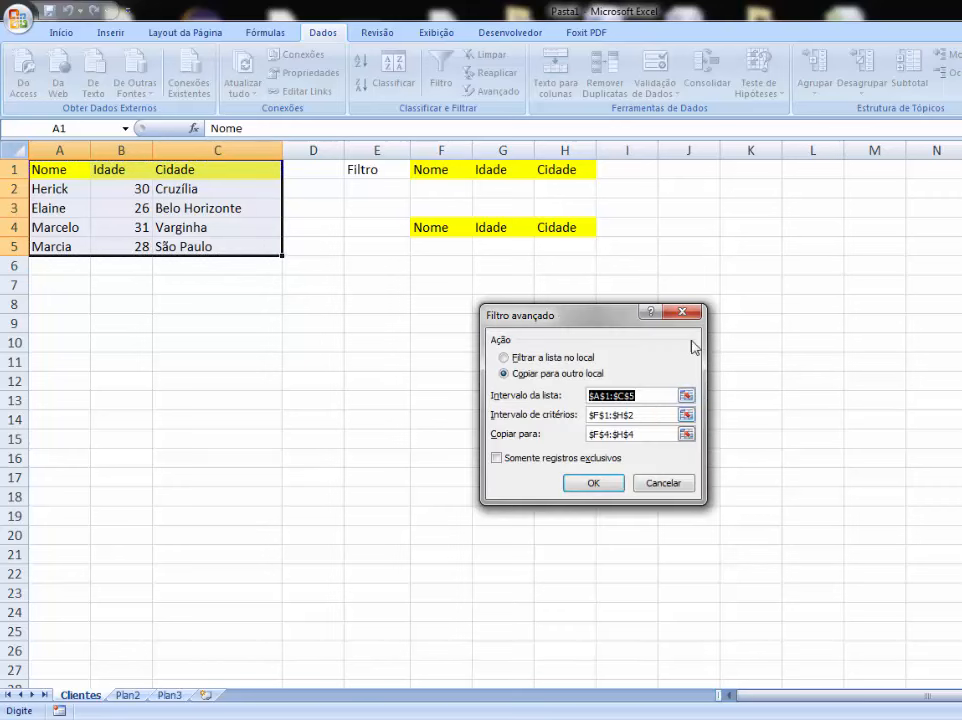
Set the advanced filter's criteria range to F1:H2
{"action": "left_click", "coordinate": [688, 417]}
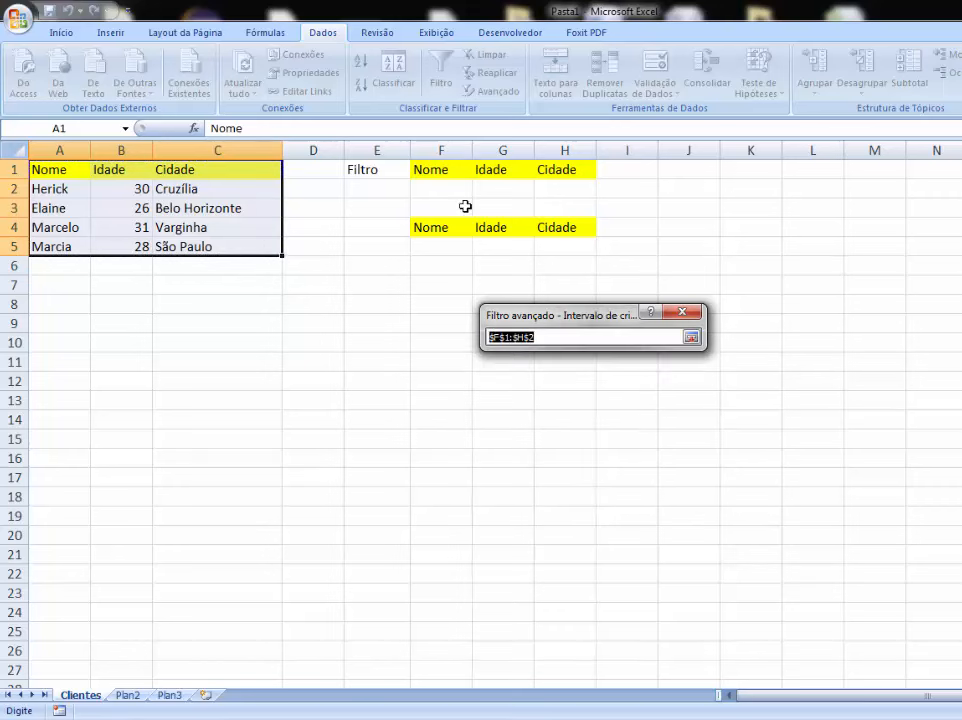
{"action": "left_click_drag", "start_coordinate": [429, 170], "coordinate": [565, 193]}
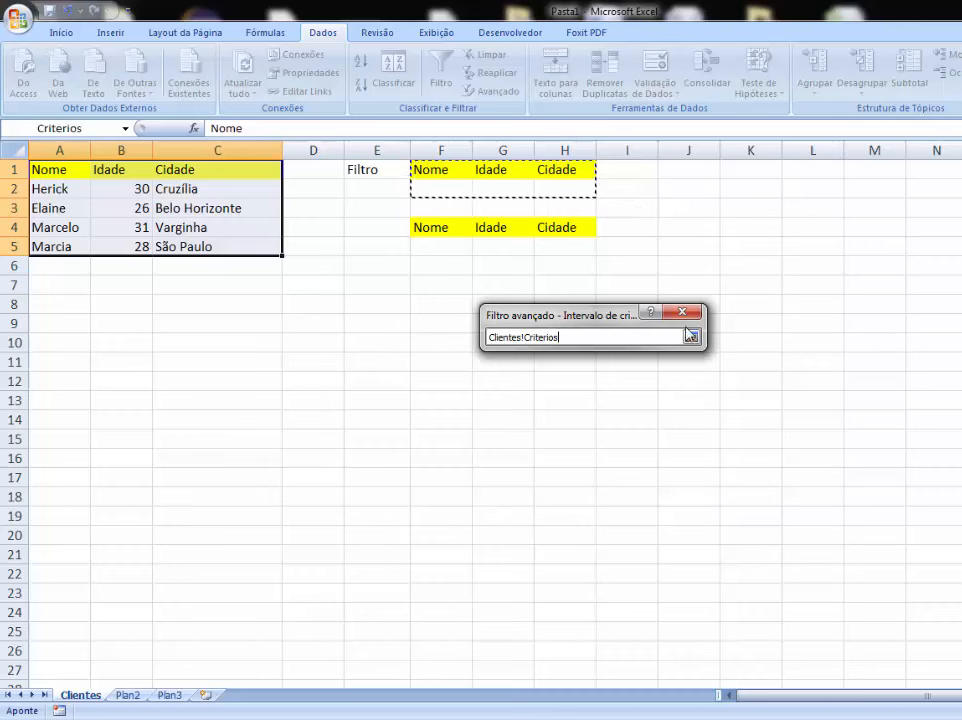
{"action": "left_click", "coordinate": [690, 338]}
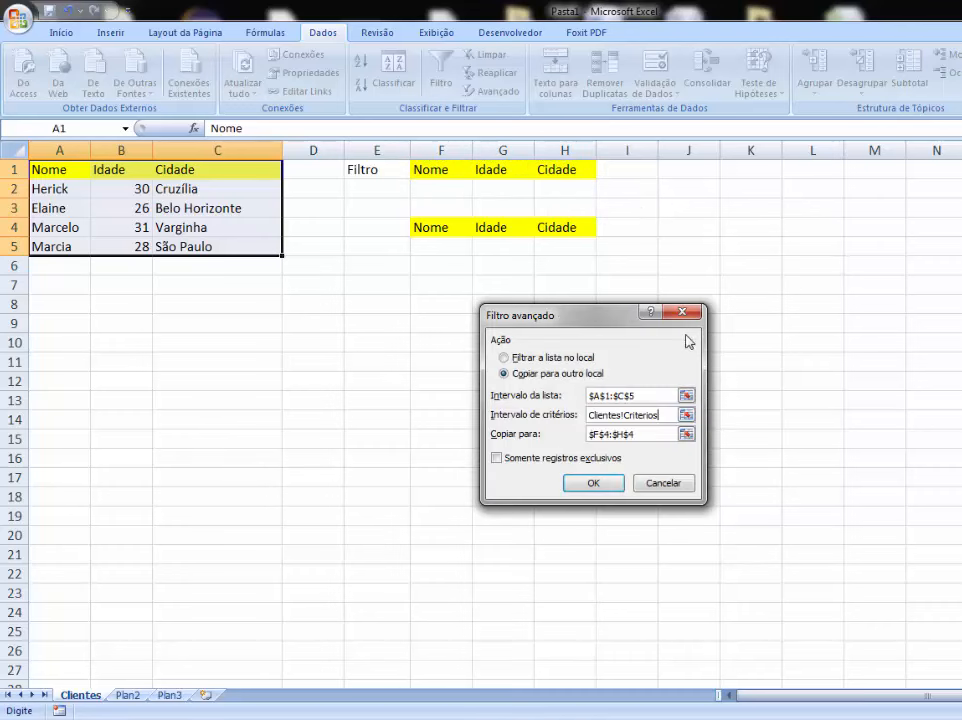
Set the advanced filter's copy destination to the headers in F4:H4 and run the filter
{"action": "left_click", "coordinate": [686, 434]}
{"action": "left_click_drag", "start_coordinate": [434, 228], "coordinate": [552, 229]}
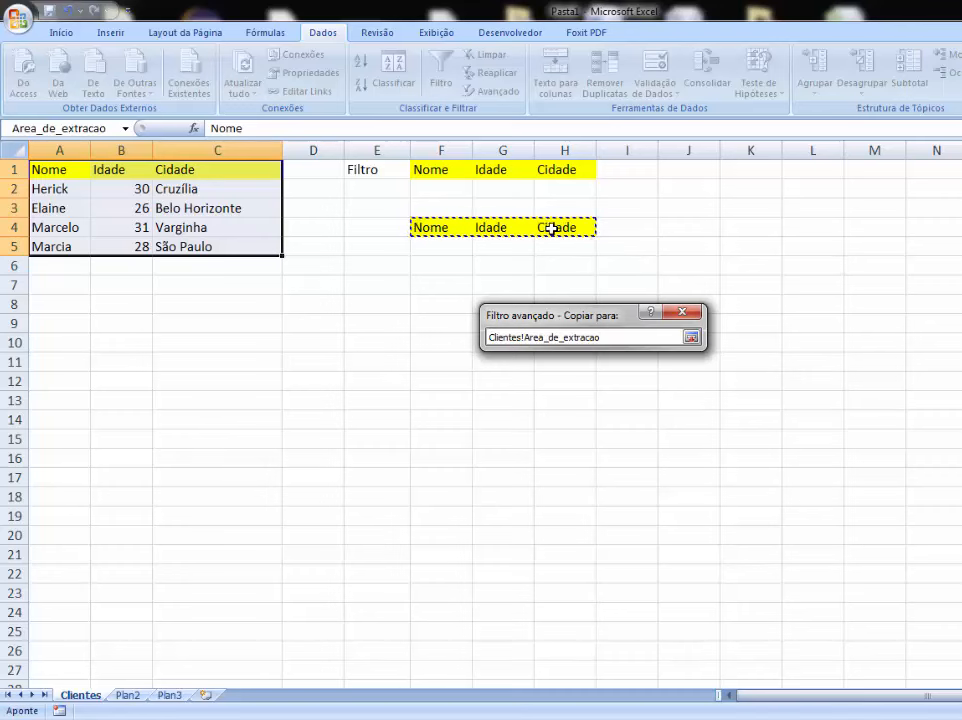
{"action": "left_click", "coordinate": [691, 338]}
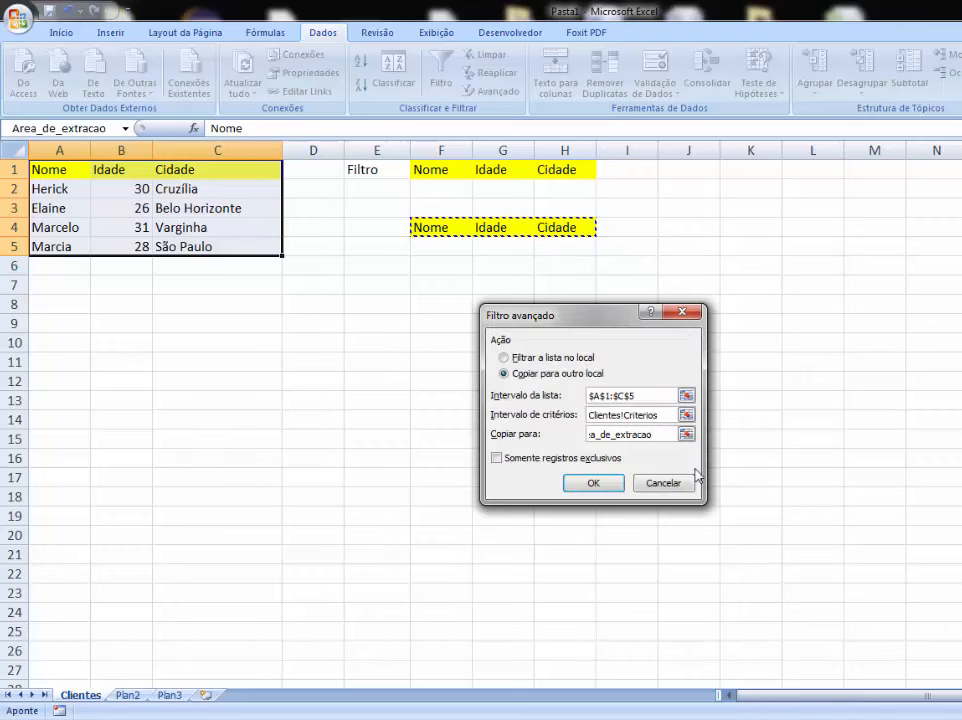
{"action": "left_click", "coordinate": [600, 484]}
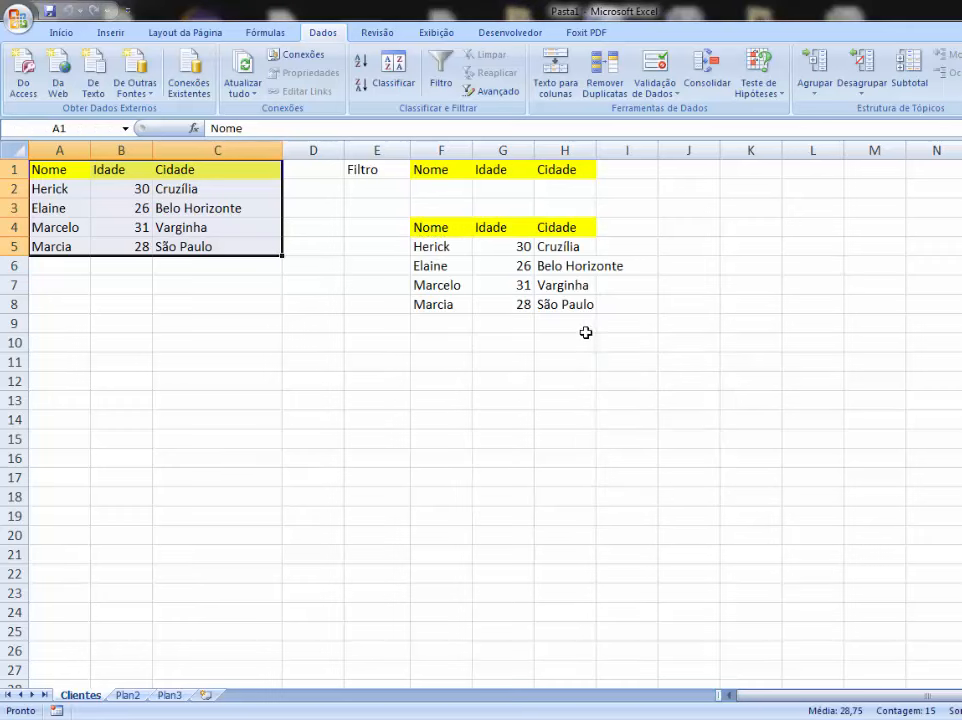
Autofit column H to its contents and select the criteria cells F2:H2
{"action": "double_click", "coordinate": [594, 151]}
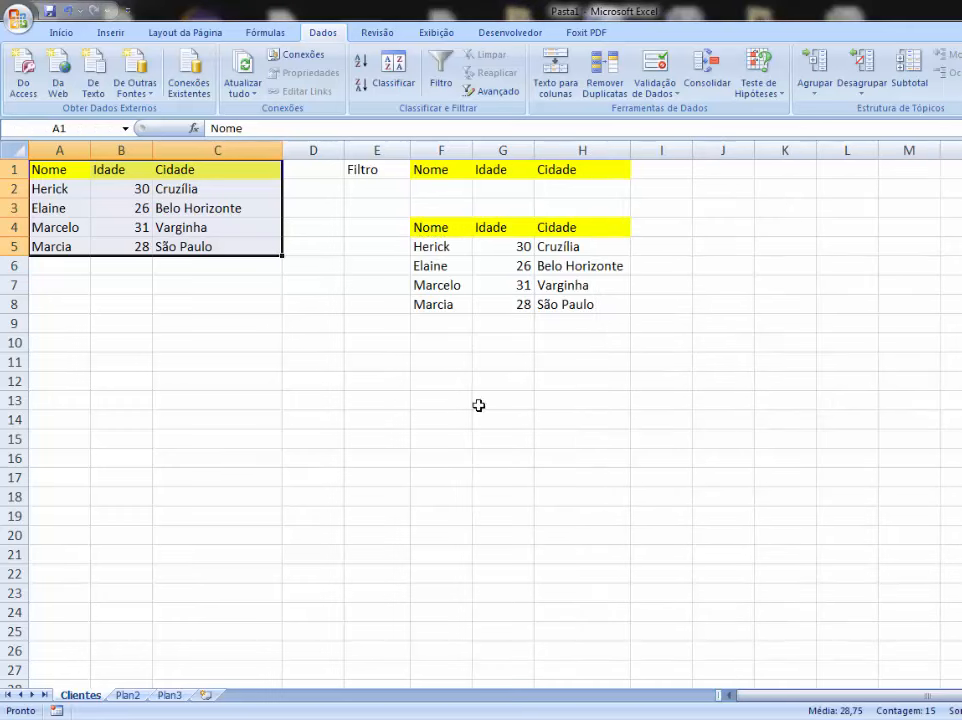
{"action": "left_click_drag", "start_coordinate": [455, 189], "coordinate": [565, 189]}
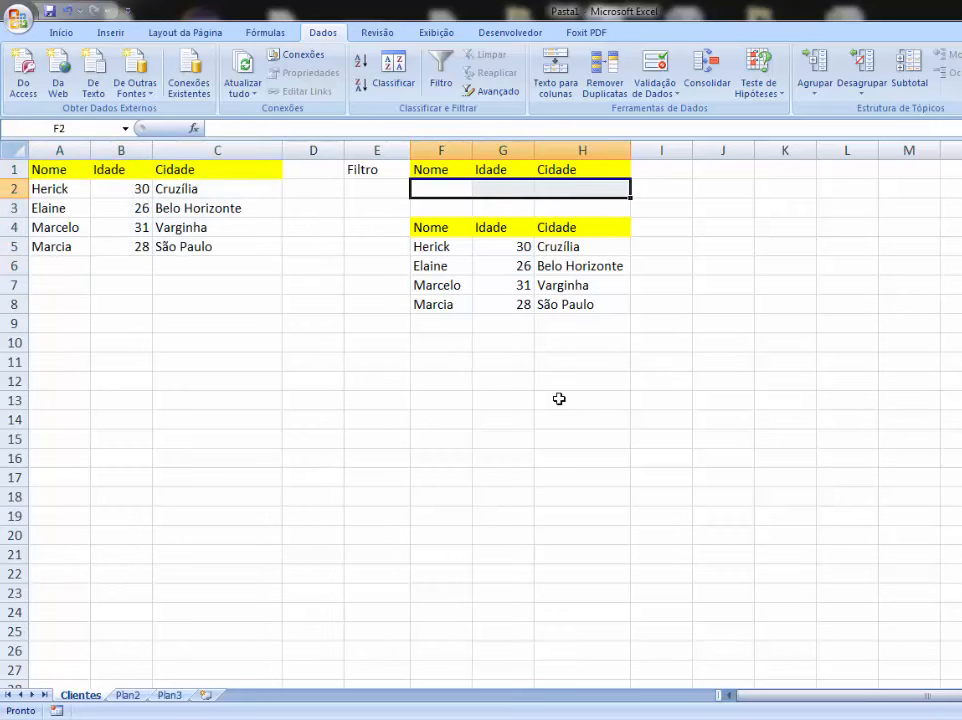
Enter 30 as the Idade criterion in cell G2
{"action": "left_click", "coordinate": [559, 399]}
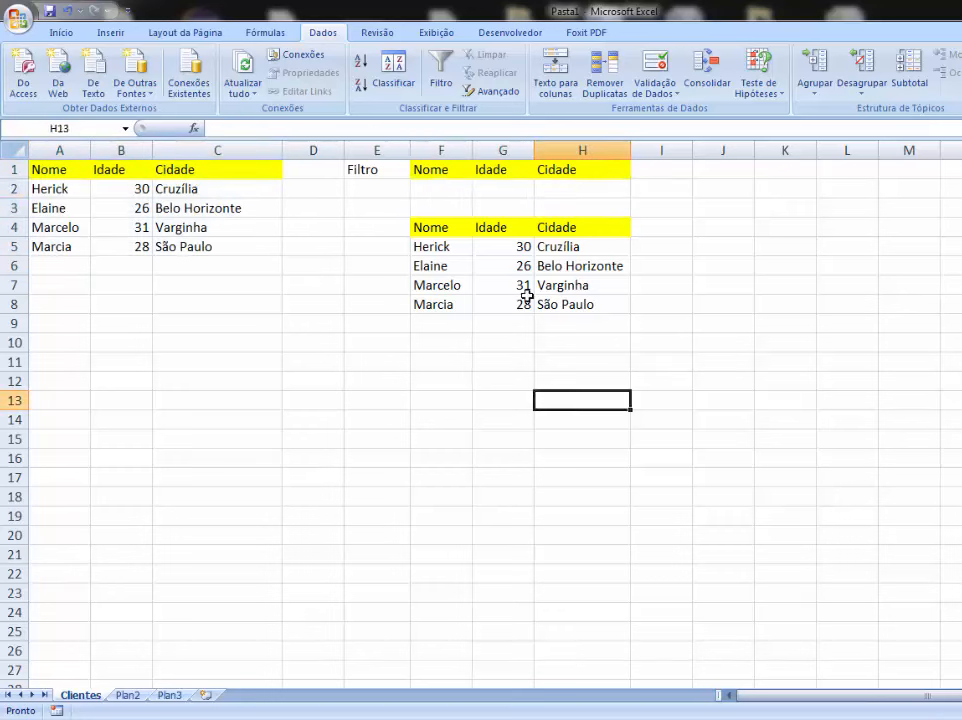
{"action": "double_click", "coordinate": [441, 188]}
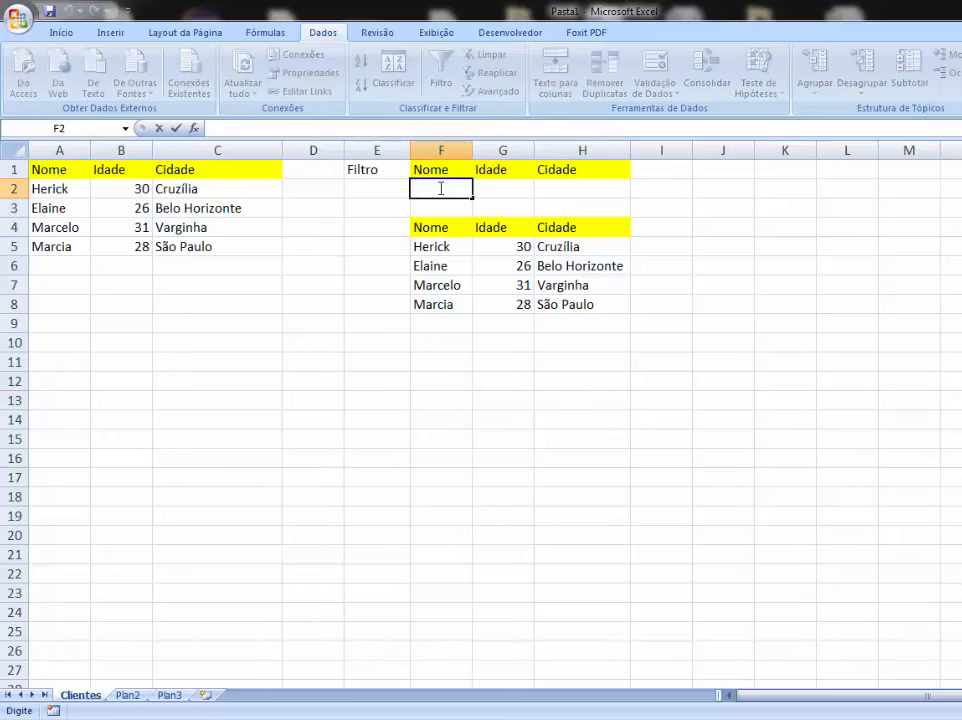
{"action": "double_click", "coordinate": [513, 190]}
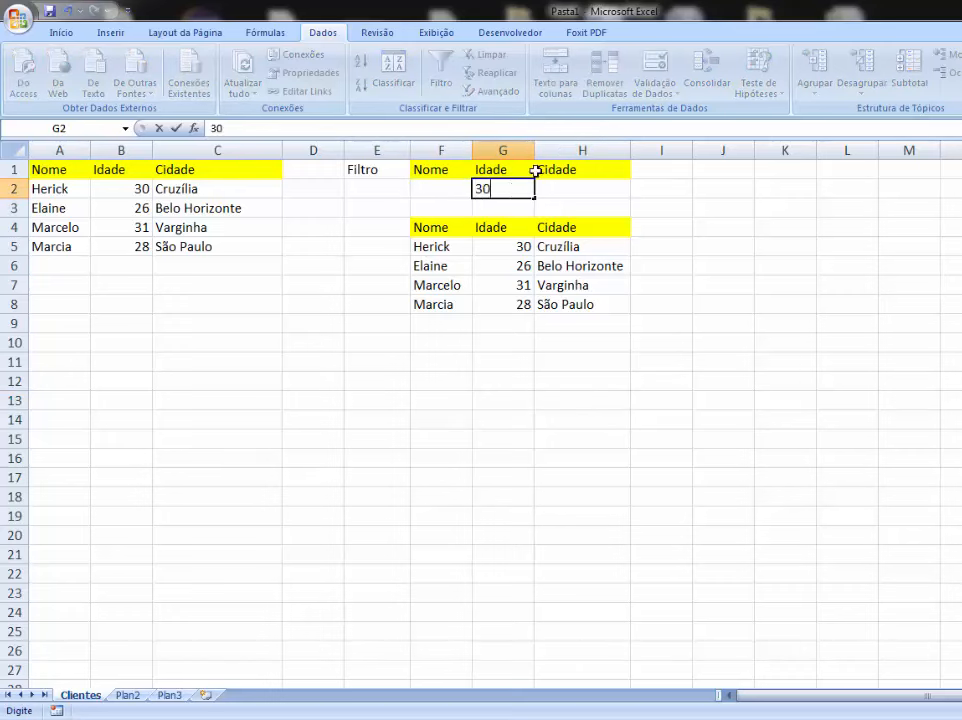
{"action": "left_click", "coordinate": [487, 397]}
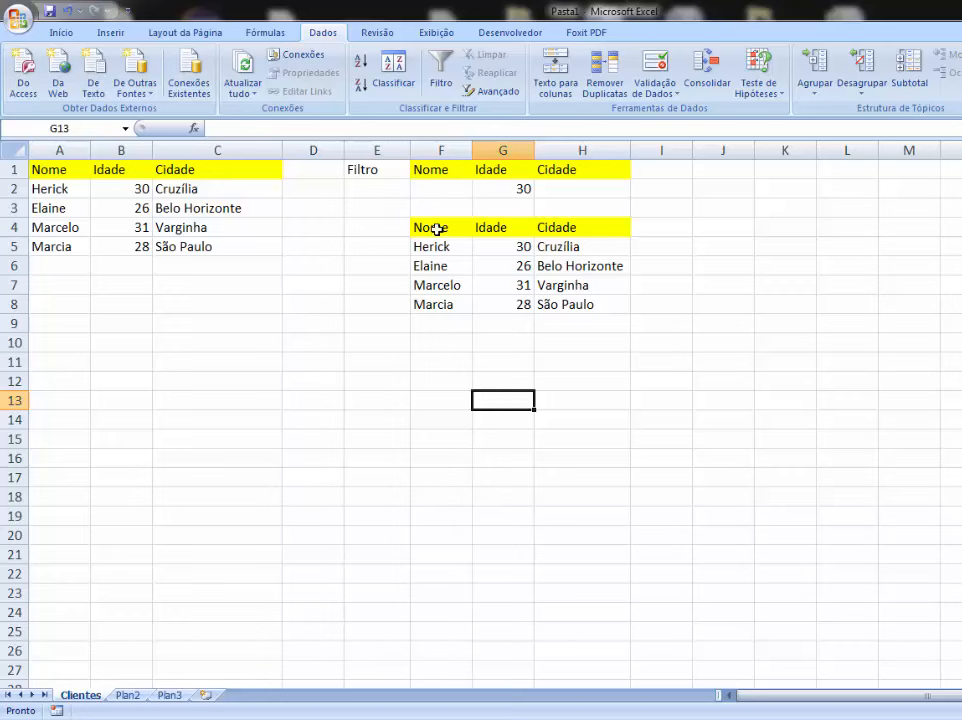
Run the advanced filter on A1:C5 with criteria F1:H2, copying the matching records to the headers in F4:H4
{"action": "left_click", "coordinate": [492, 91]}
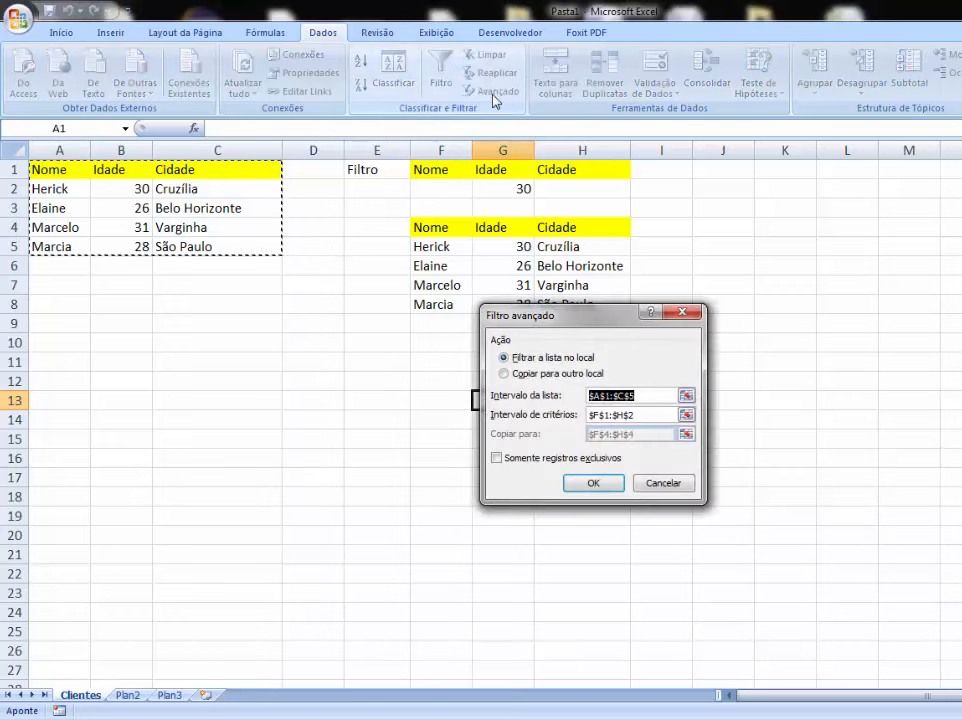
{"action": "left_click", "coordinate": [505, 374]}
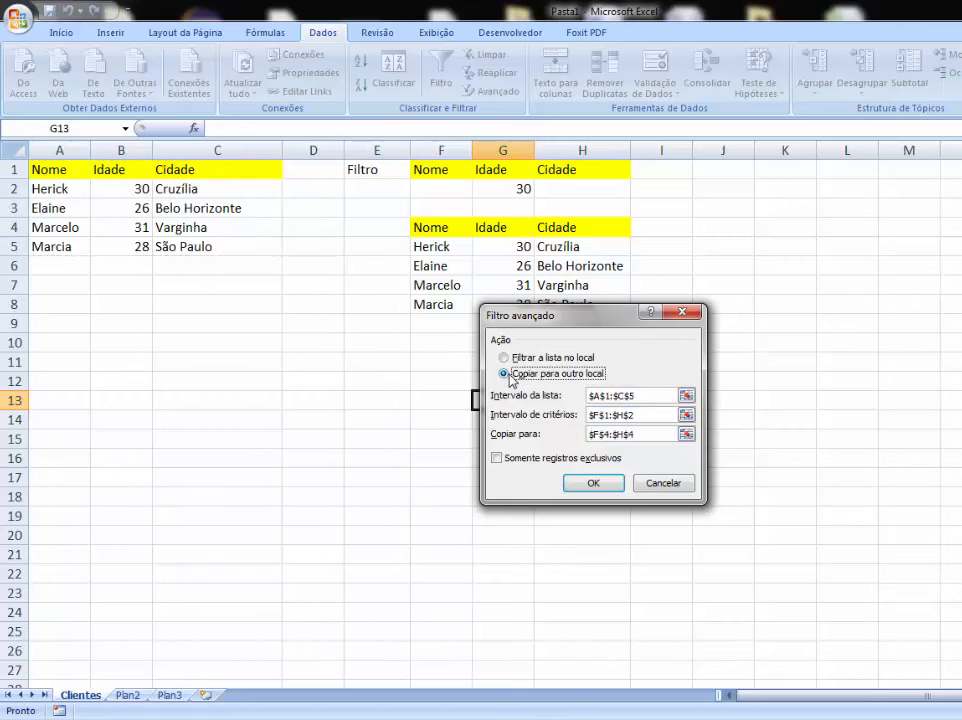
{"action": "left_click", "coordinate": [687, 418]}
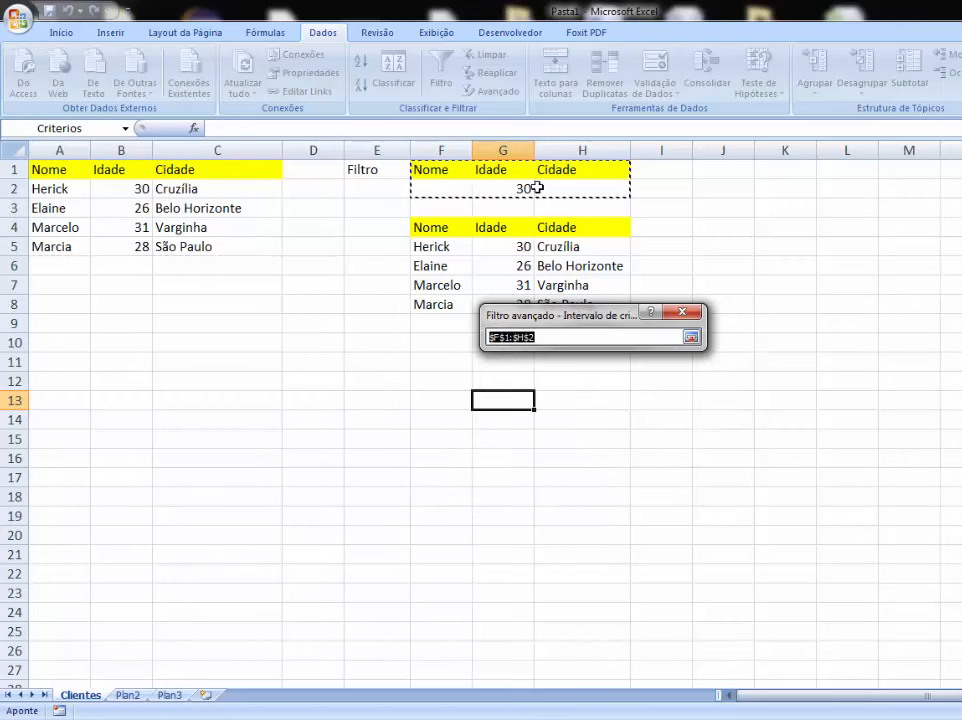
{"action": "left_click", "coordinate": [691, 337]}
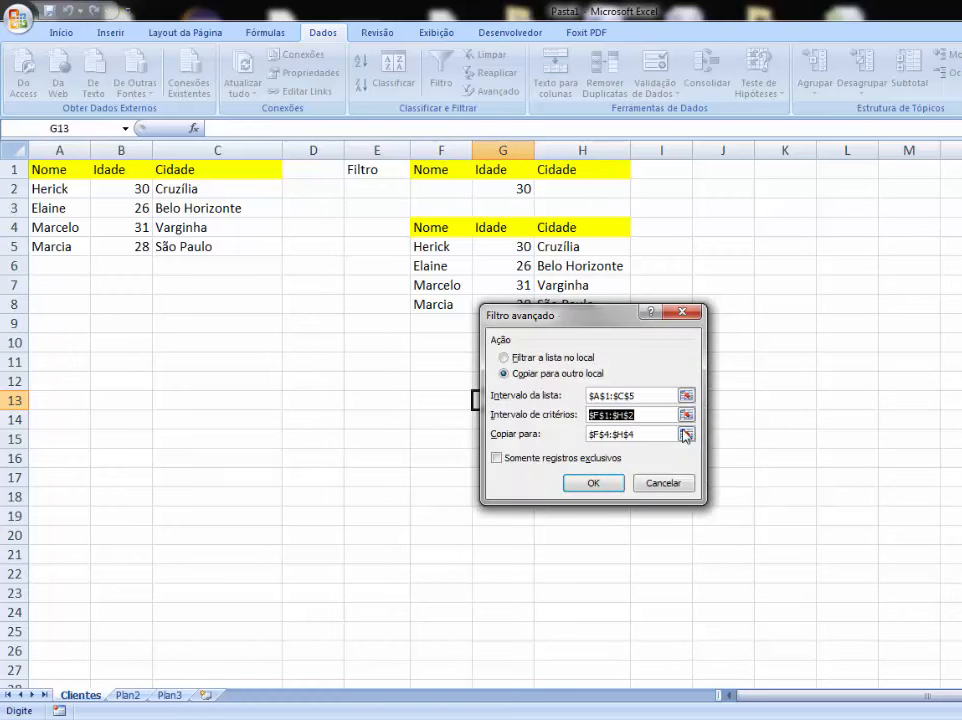
{"action": "left_click", "coordinate": [687, 434]}
{"action": "left_click_drag", "start_coordinate": [453, 230], "coordinate": [575, 230]}
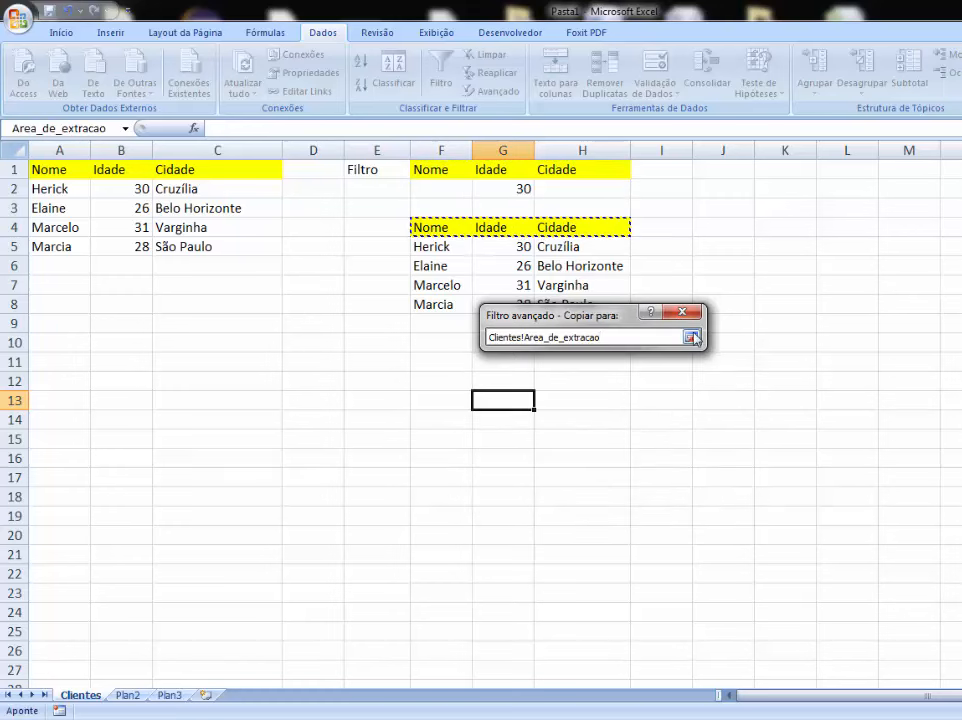
{"action": "left_click", "coordinate": [691, 337]}
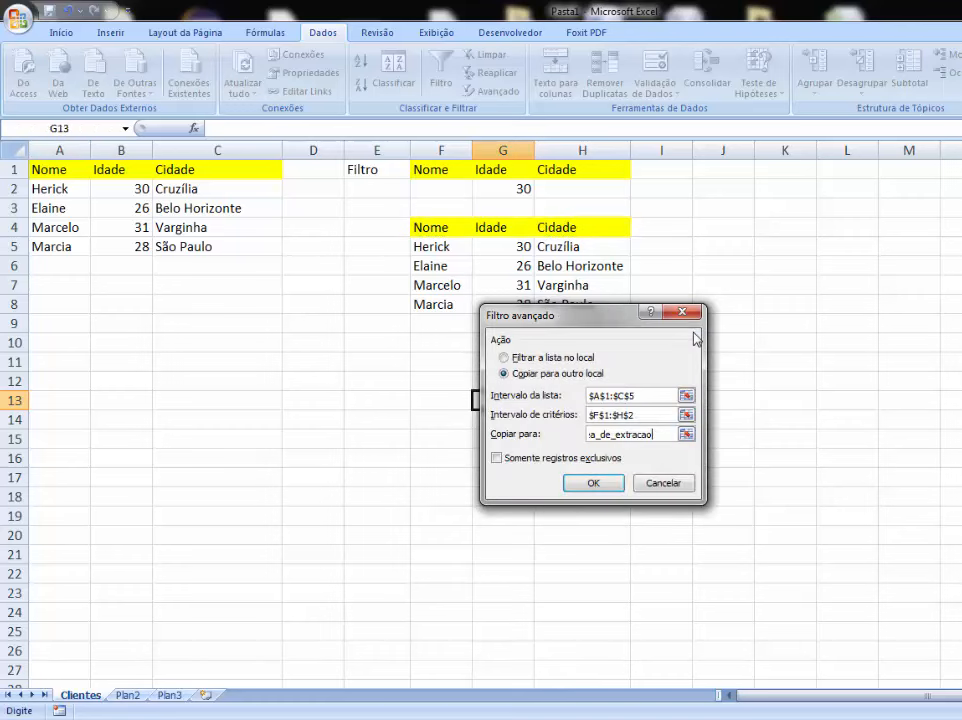
{"action": "left_click", "coordinate": [593, 483]}
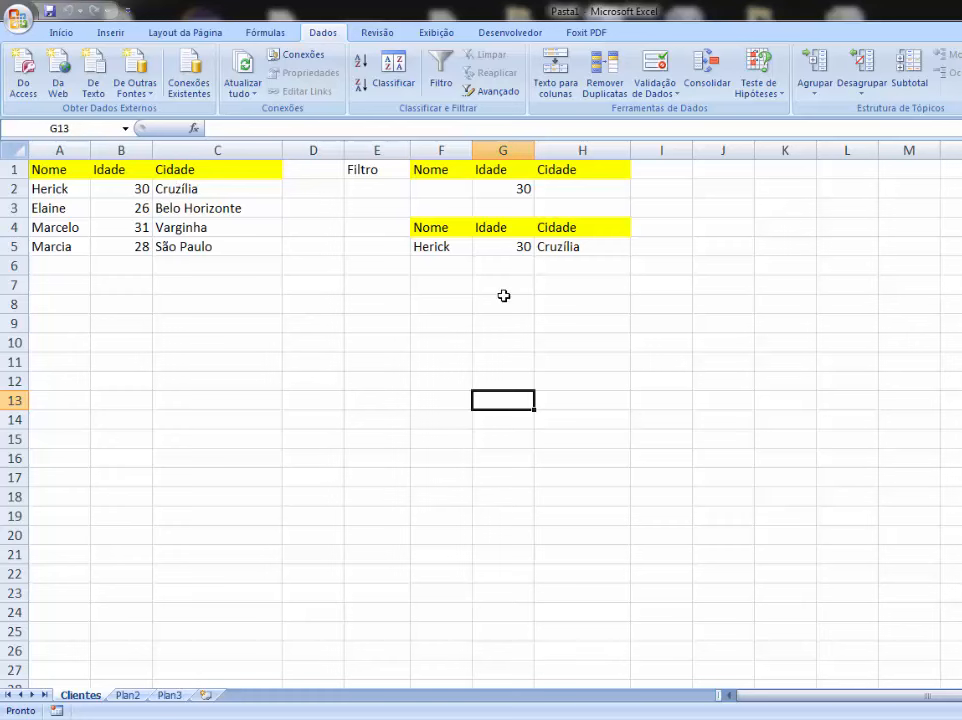
Label the results area by entering Resultado in cell E4
{"action": "left_click", "coordinate": [367, 217]}
{"action": "double_click", "coordinate": [373, 231]}
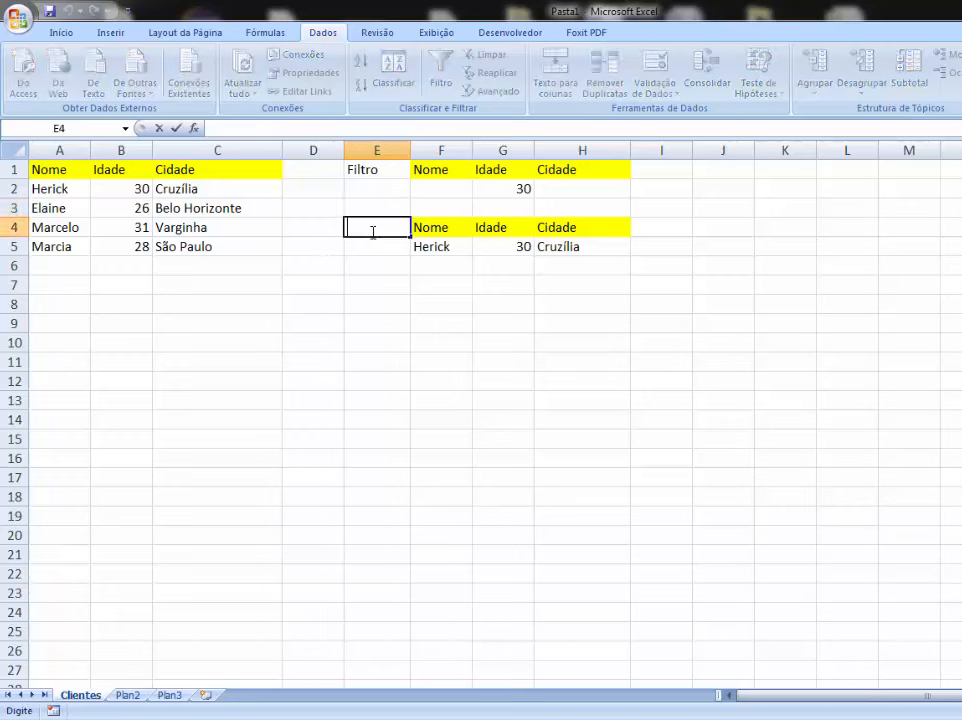
{"action": "type", "text": "Resultado"}
{"action": "key", "text": "Return"}
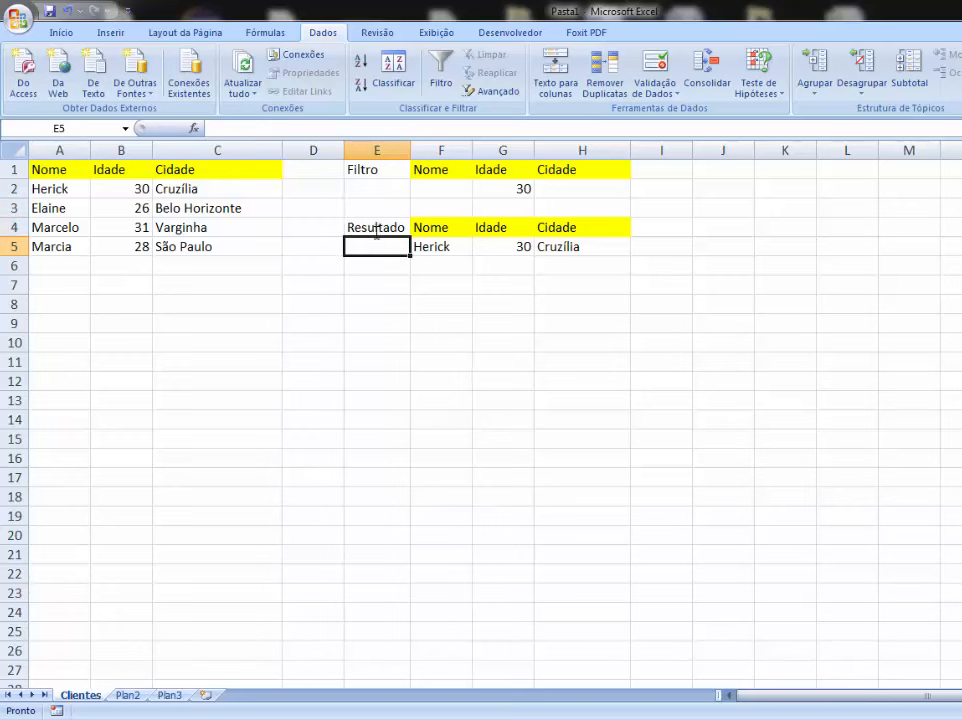
{"action": "left_click", "coordinate": [500, 500]}
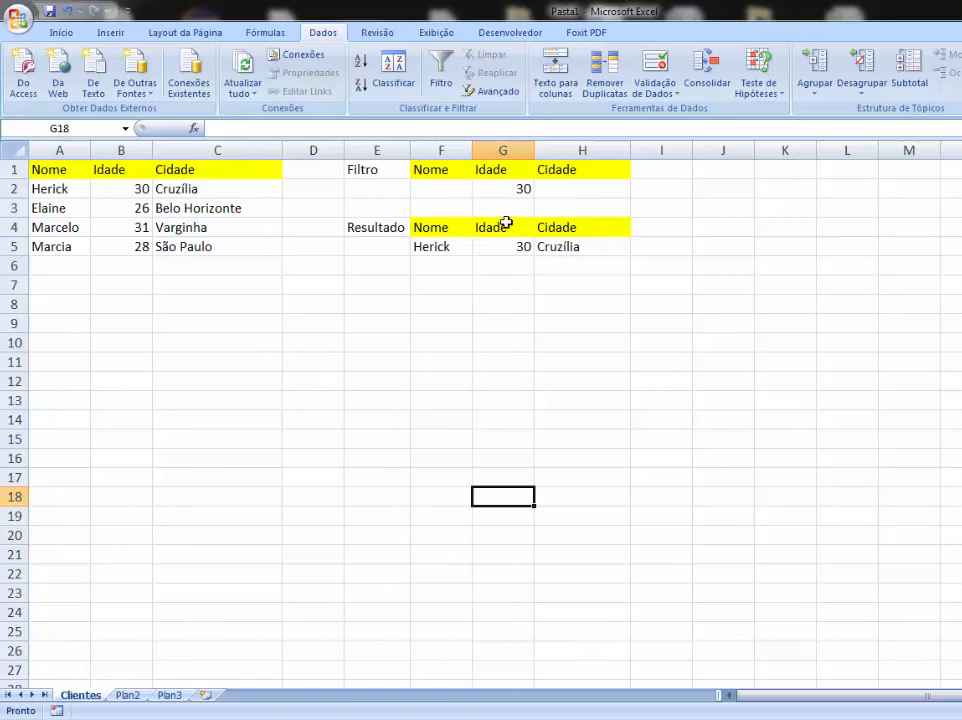
Change the Idade criterion in cell G2 to 26
{"action": "double_click", "coordinate": [506, 187]}
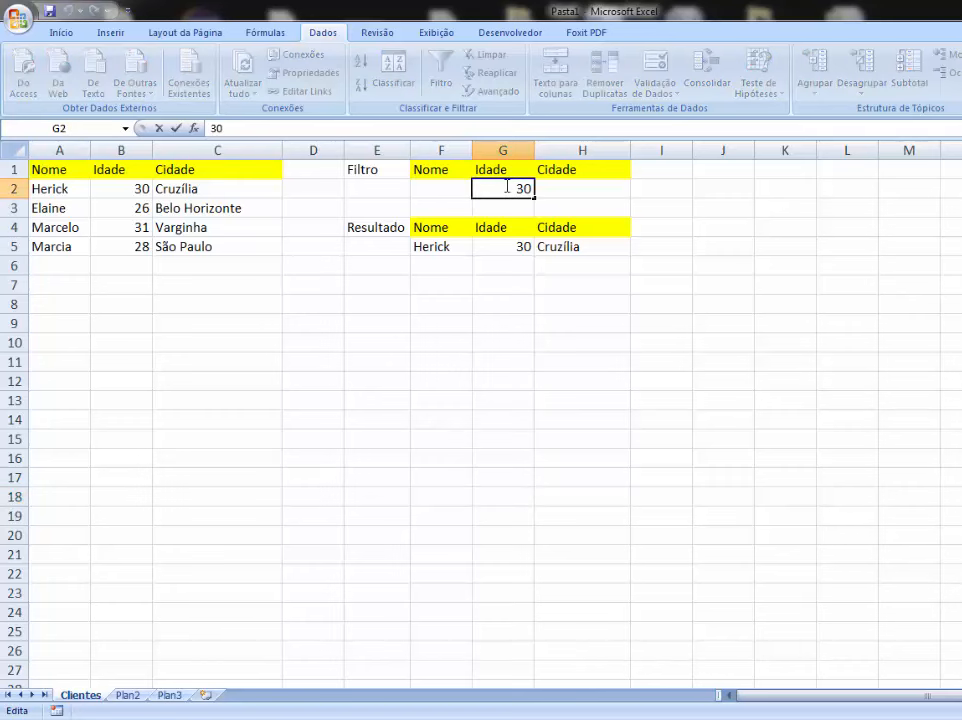
{"action": "key", "text": "Delete"}
{"action": "type", "text": "26"}
{"action": "key", "text": "Return"}
{"action": "left_click", "coordinate": [562, 281]}
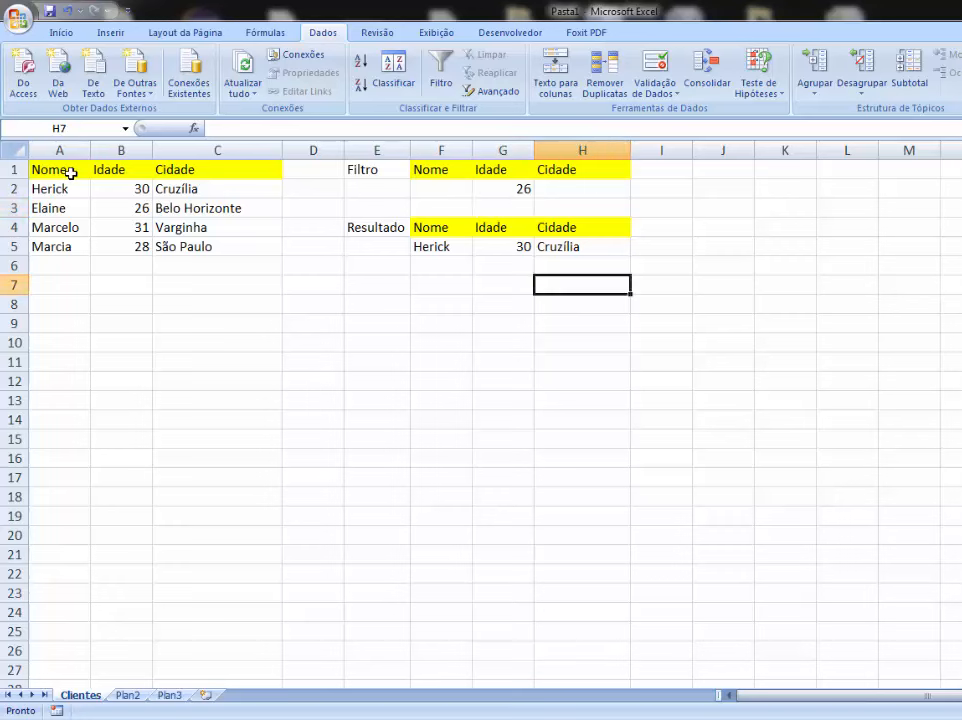
{"action": "left_click", "coordinate": [477, 311]}
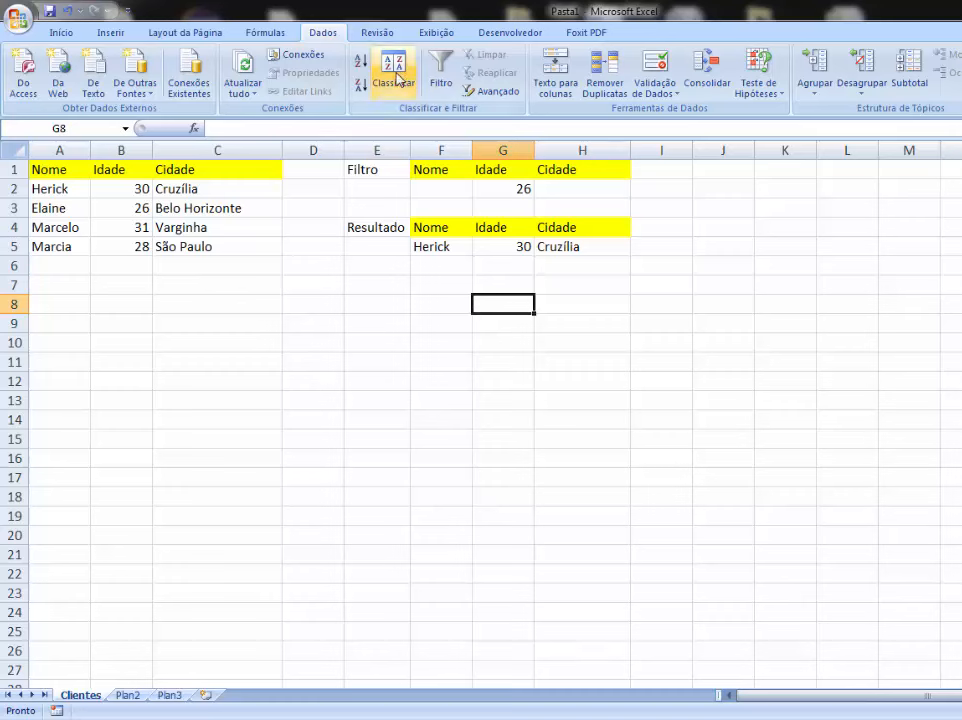
Start recording a macro named MacroFiltro with shortcut Ctrl+e, stored in this workbook
{"action": "left_click", "coordinate": [508, 33]}
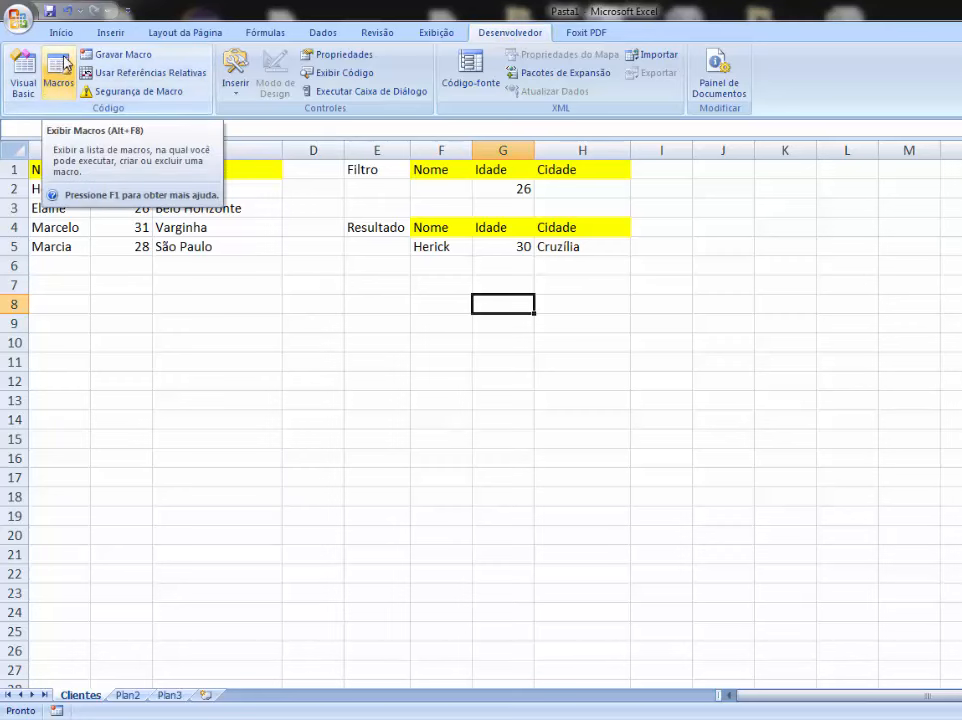
{"action": "left_click", "coordinate": [126, 55]}
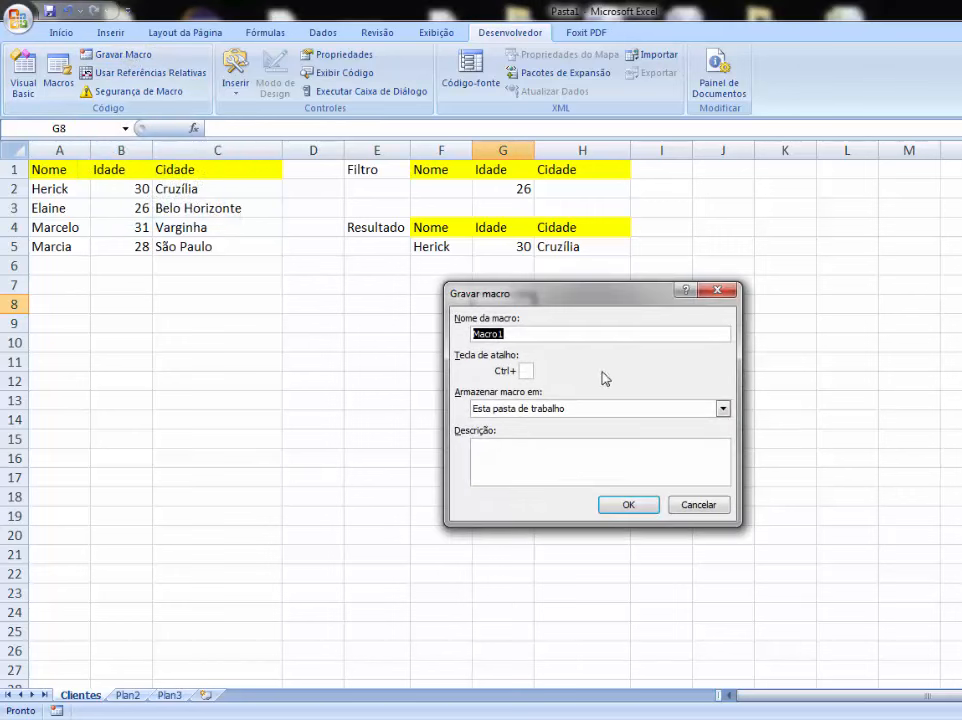
{"action": "type", "text": "MacroFiltro"}
{"action": "left_click", "coordinate": [526, 370]}
{"action": "type", "text": "e"}
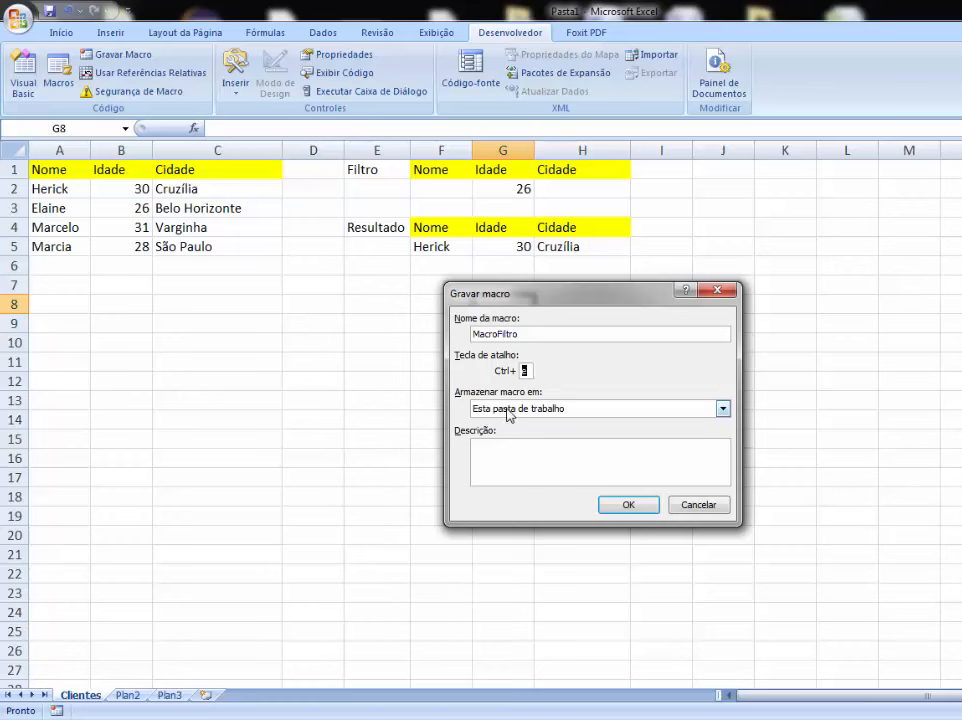
{"action": "left_click", "coordinate": [566, 409]}
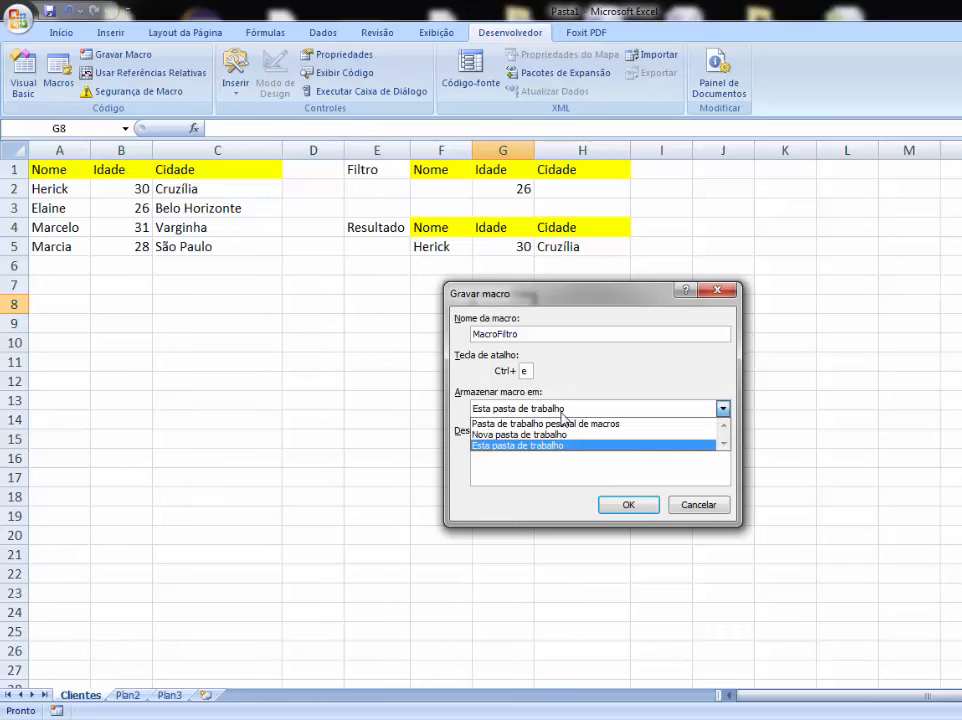
{"action": "left_click", "coordinate": [508, 446]}
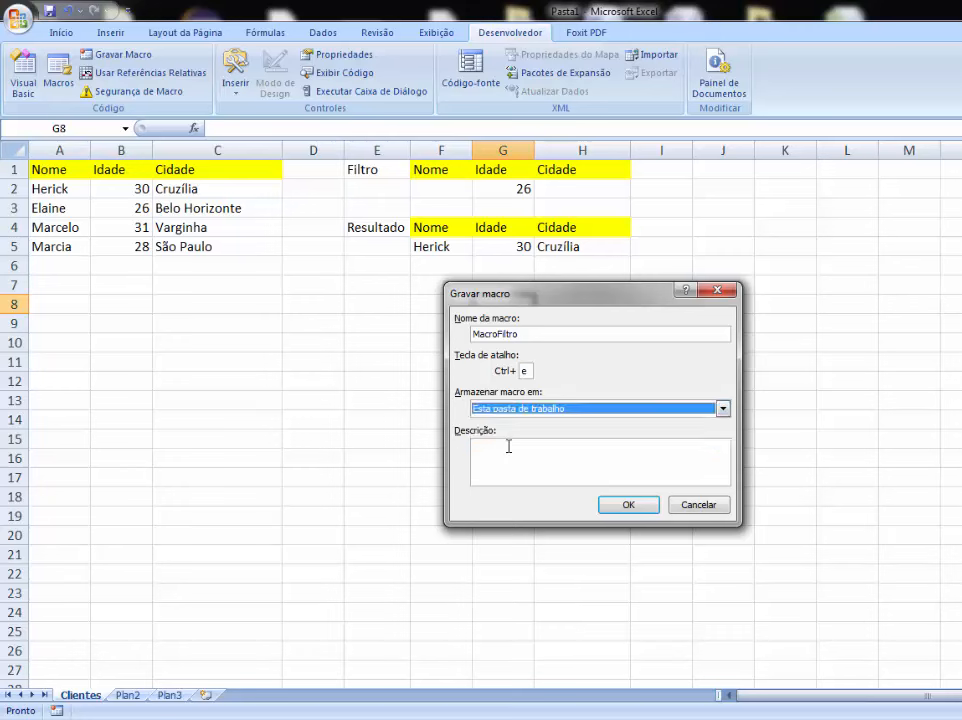
{"action": "left_click", "coordinate": [630, 505]}
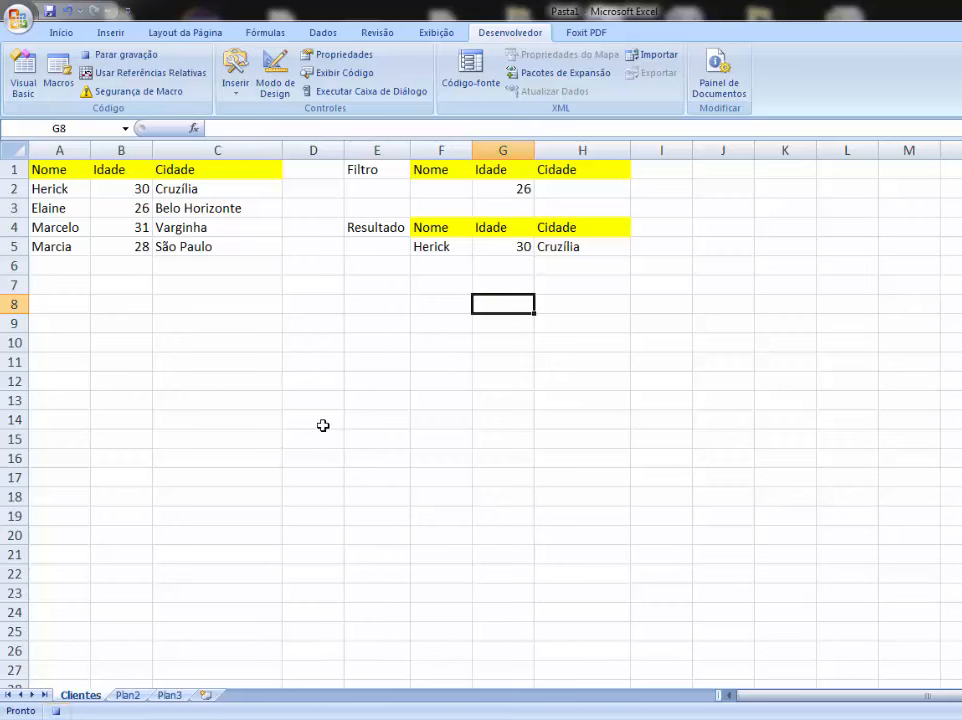
Select A1:C5 and set up an advanced filter on it that copies to another location
{"action": "left_click_drag", "start_coordinate": [56, 172], "coordinate": [270, 249]}
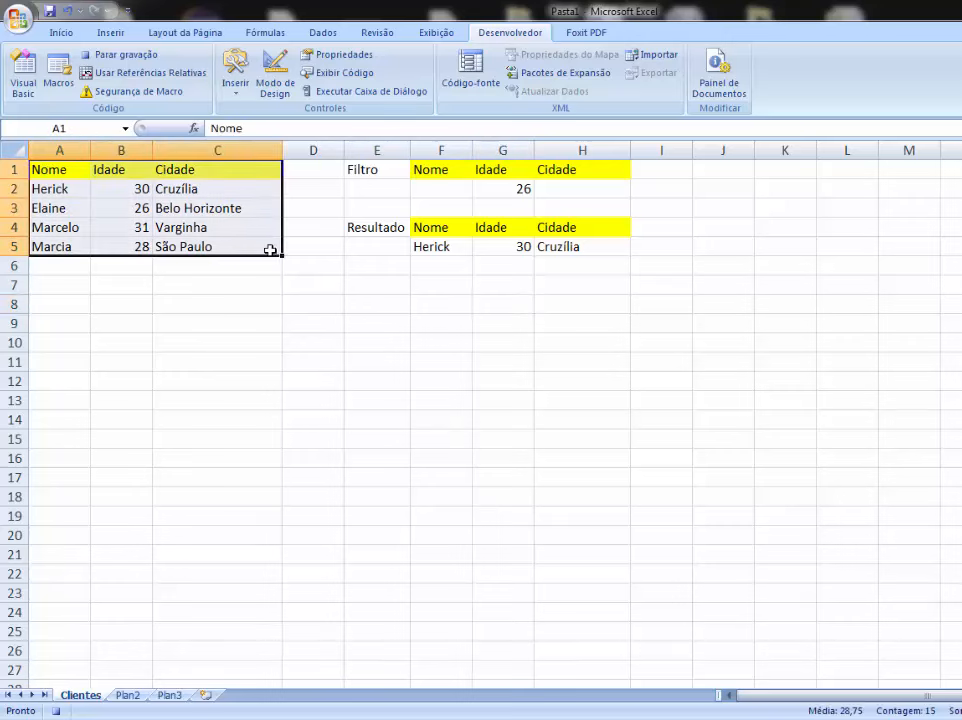
{"action": "left_click", "coordinate": [322, 32]}
{"action": "left_click", "coordinate": [491, 91]}
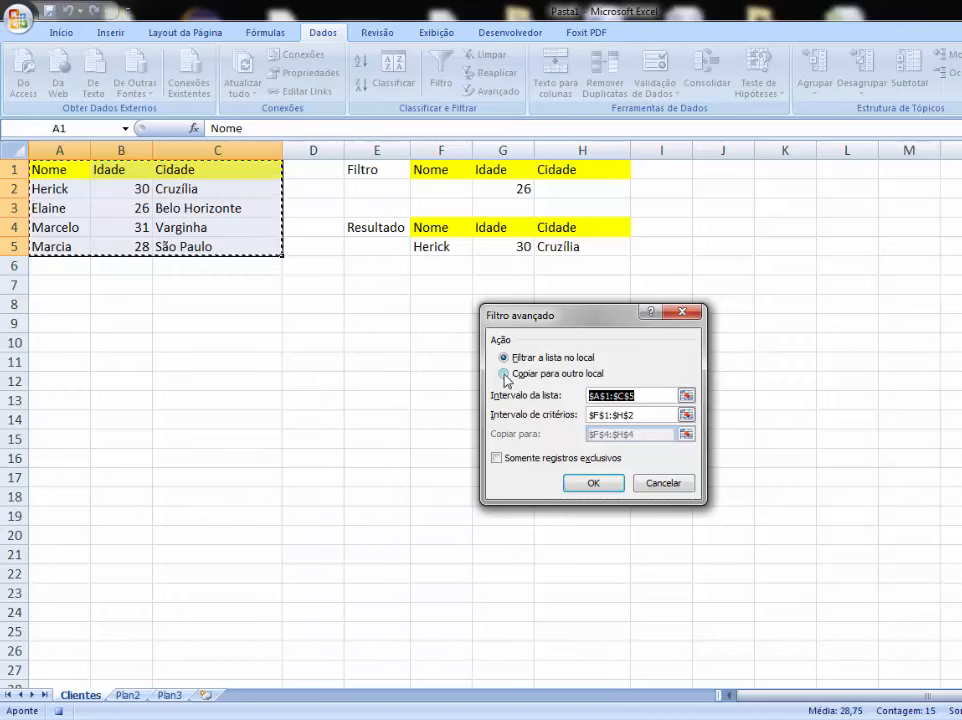
{"action": "left_click", "coordinate": [504, 374]}
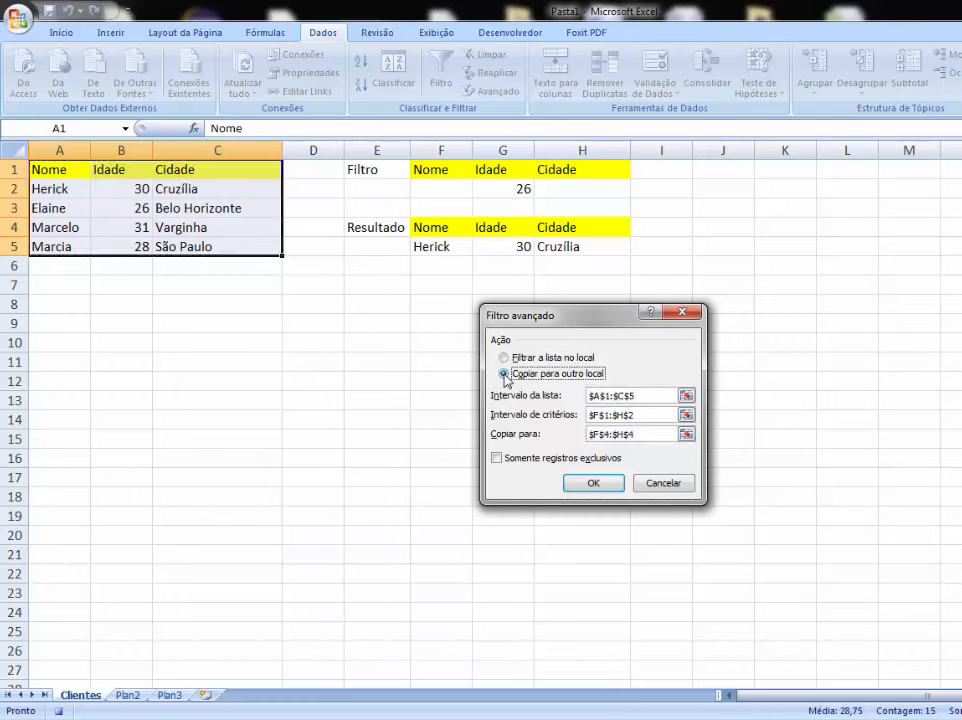
Run the advanced filter with criteria range F1:H2 and copy destination F4:H4, and stop recording the macro
{"action": "left_click", "coordinate": [686, 414]}
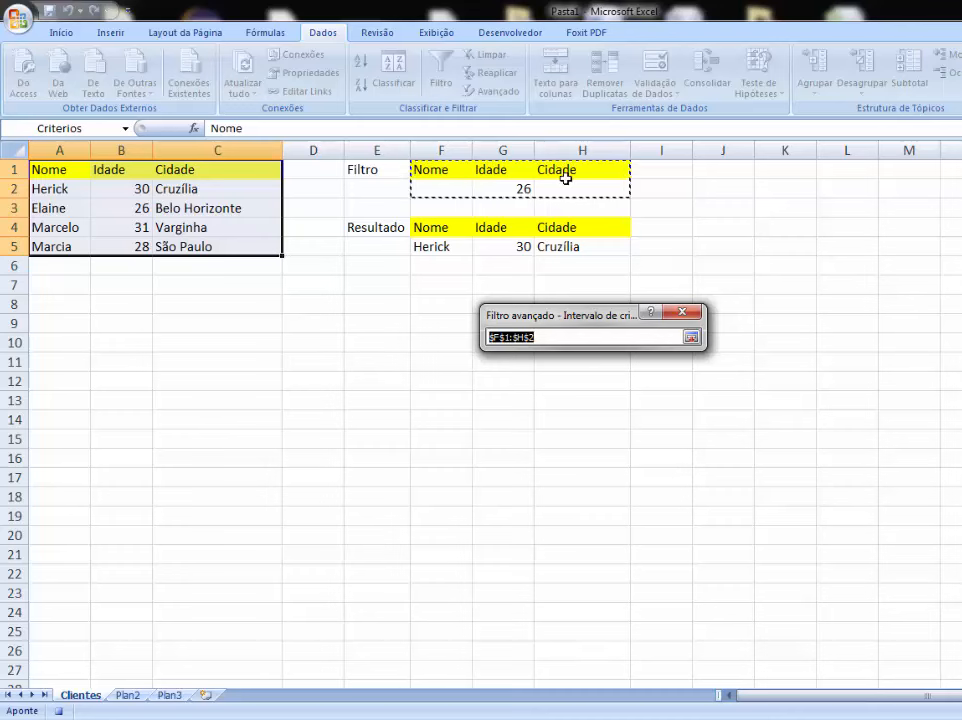
{"action": "left_click", "coordinate": [698, 338]}
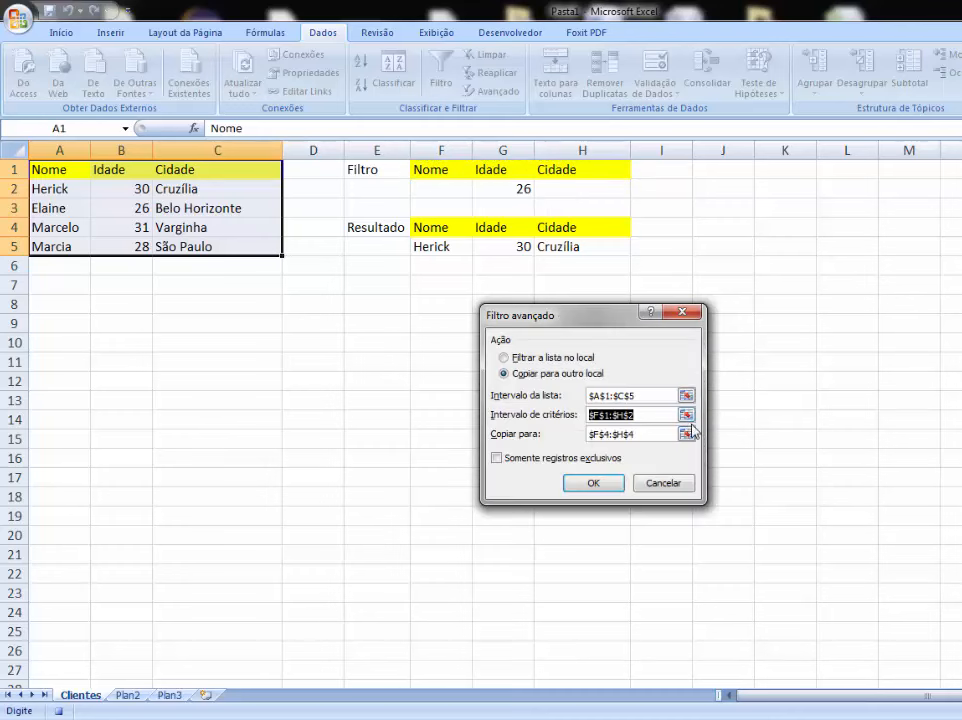
{"action": "left_click", "coordinate": [687, 432]}
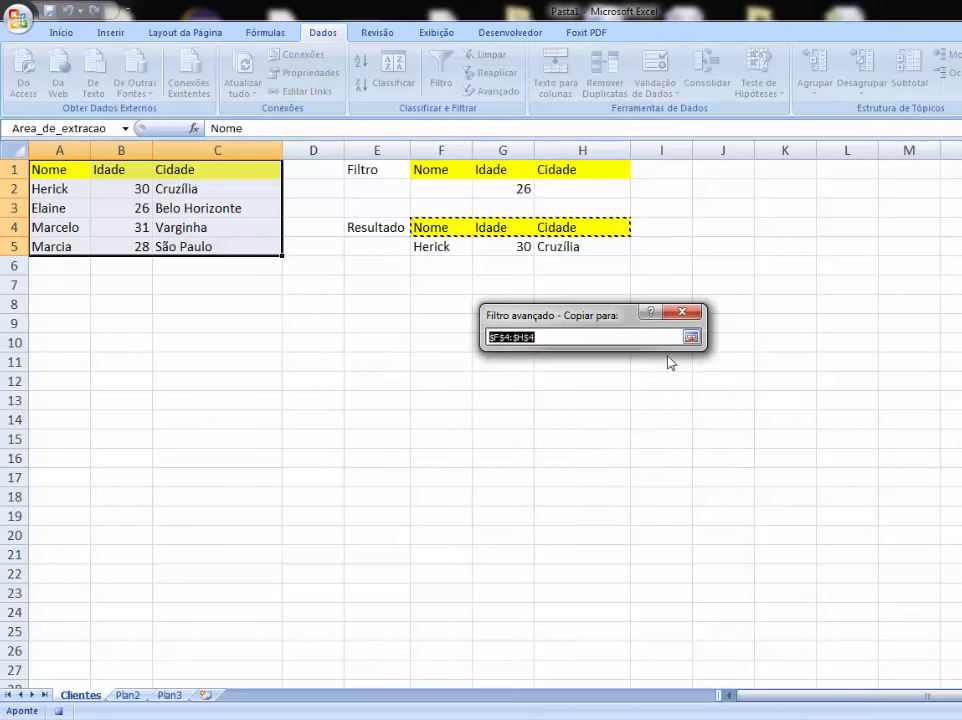
{"action": "left_click", "coordinate": [691, 337]}
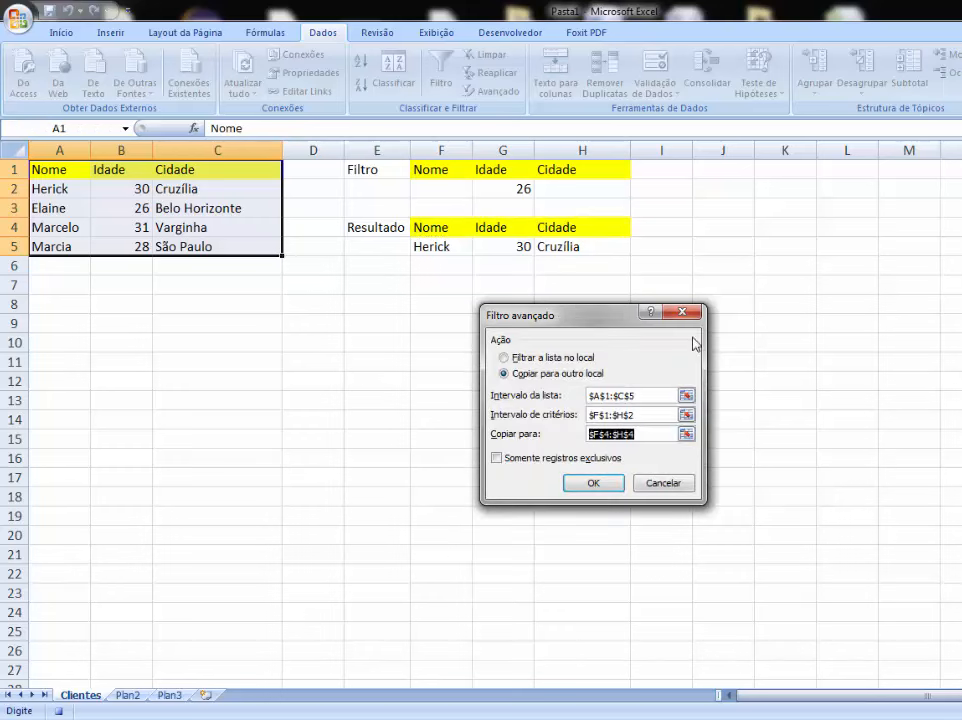
{"action": "left_click", "coordinate": [591, 484]}
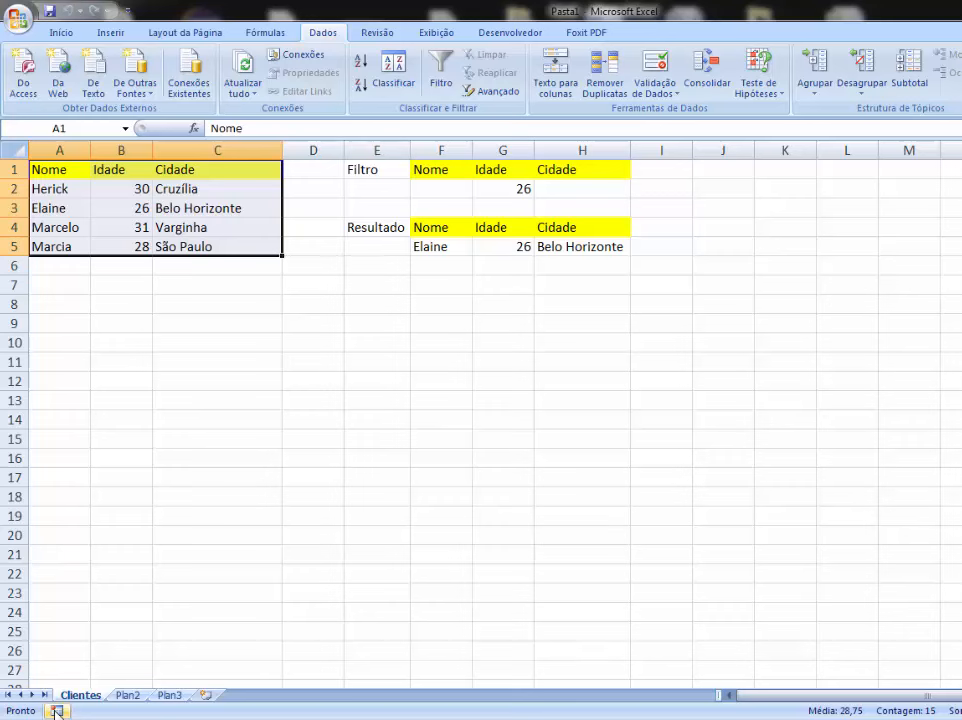
{"action": "left_click", "coordinate": [412, 389]}
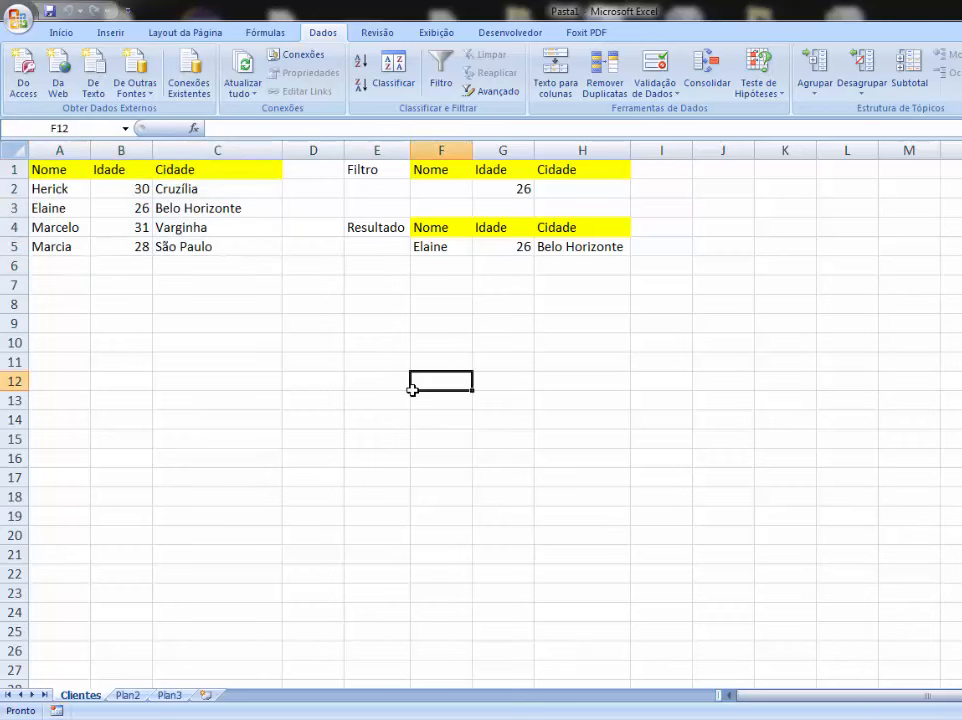
Change the Idade criterion in cell G2 to 31 and run the MacroFiltro macro to refresh the results
{"action": "double_click", "coordinate": [526, 189]}
{"action": "key", "text": "BackSpace"}
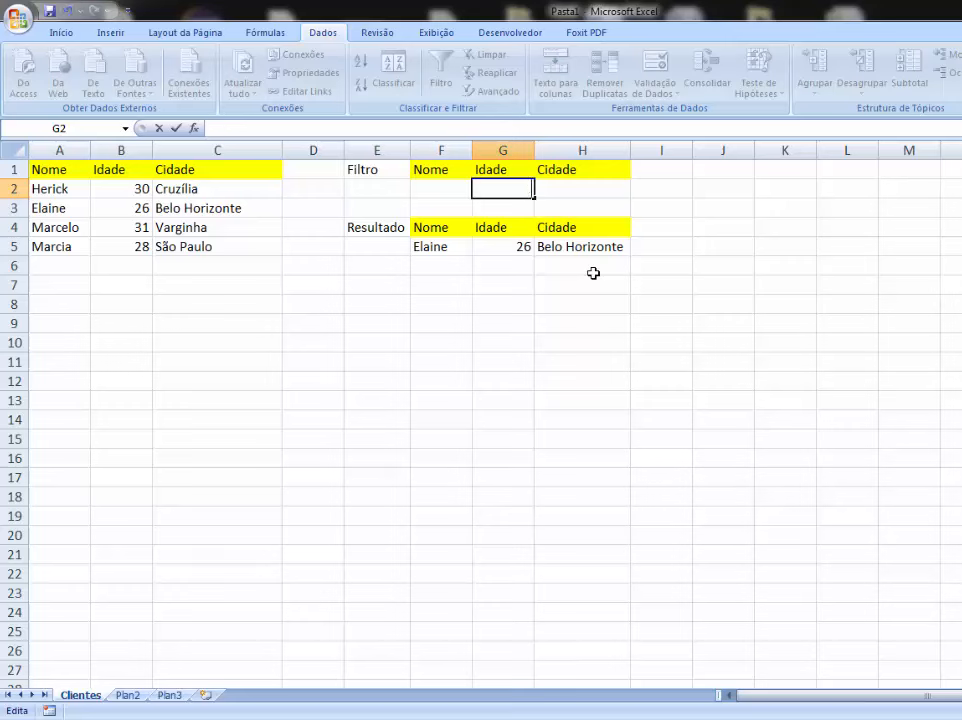
{"action": "type", "text": "31"}
{"action": "left_click", "coordinate": [599, 399]}
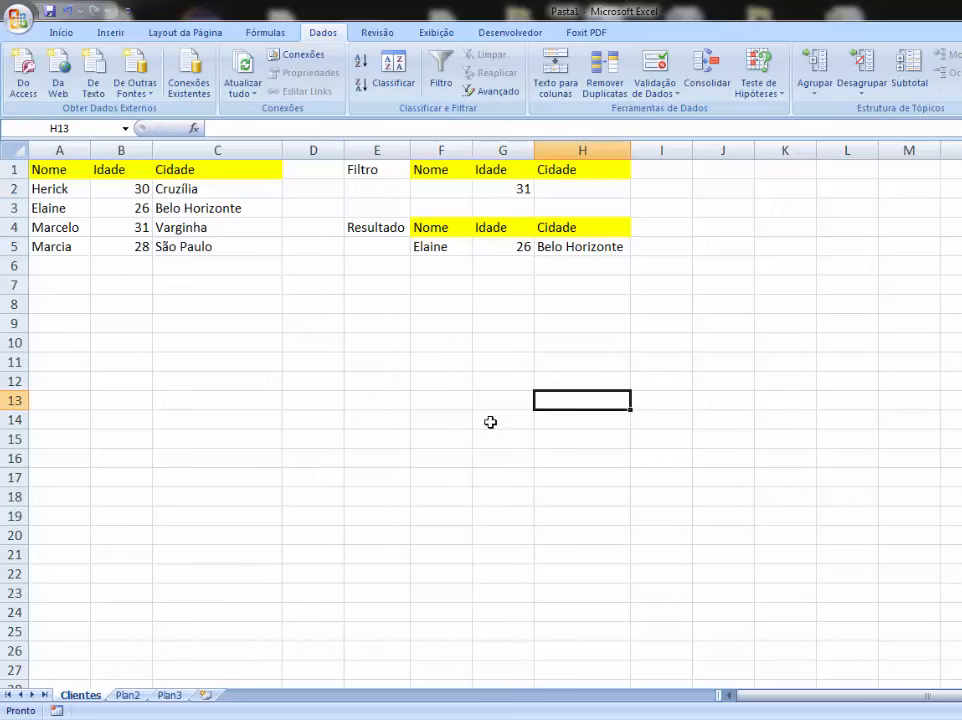
{"action": "key", "text": "ctrl+f"}
{"action": "left_click", "coordinate": [522, 374]}
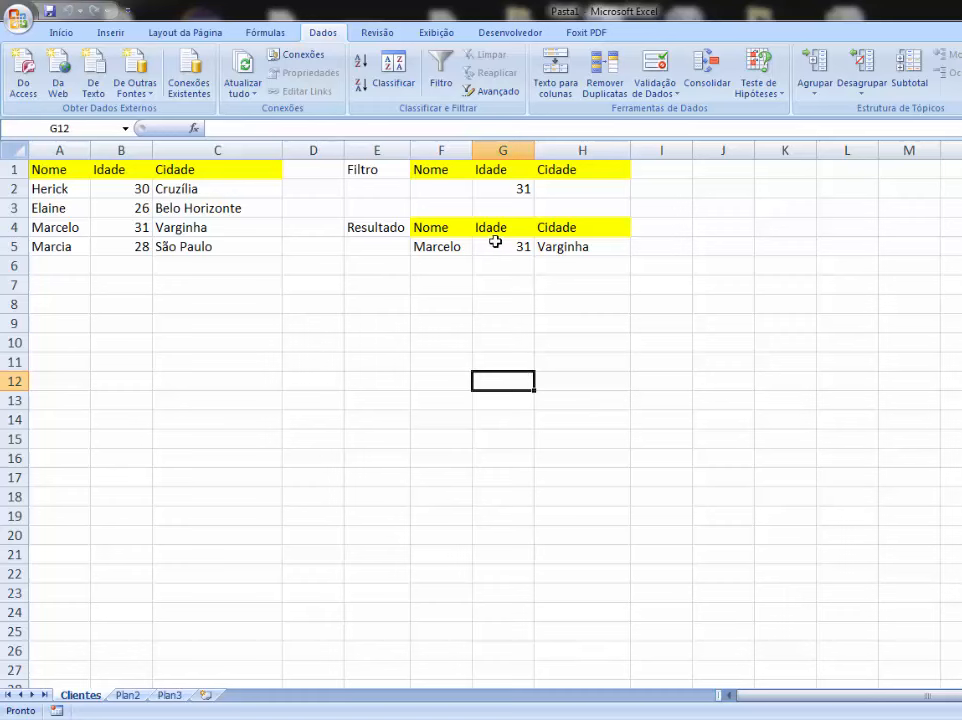
Change the Idade criterion in cell G2 to 28 and run the MacroFiltro macro to refresh the results
{"action": "left_click", "coordinate": [517, 188]}
{"action": "double_click", "coordinate": [530, 189]}
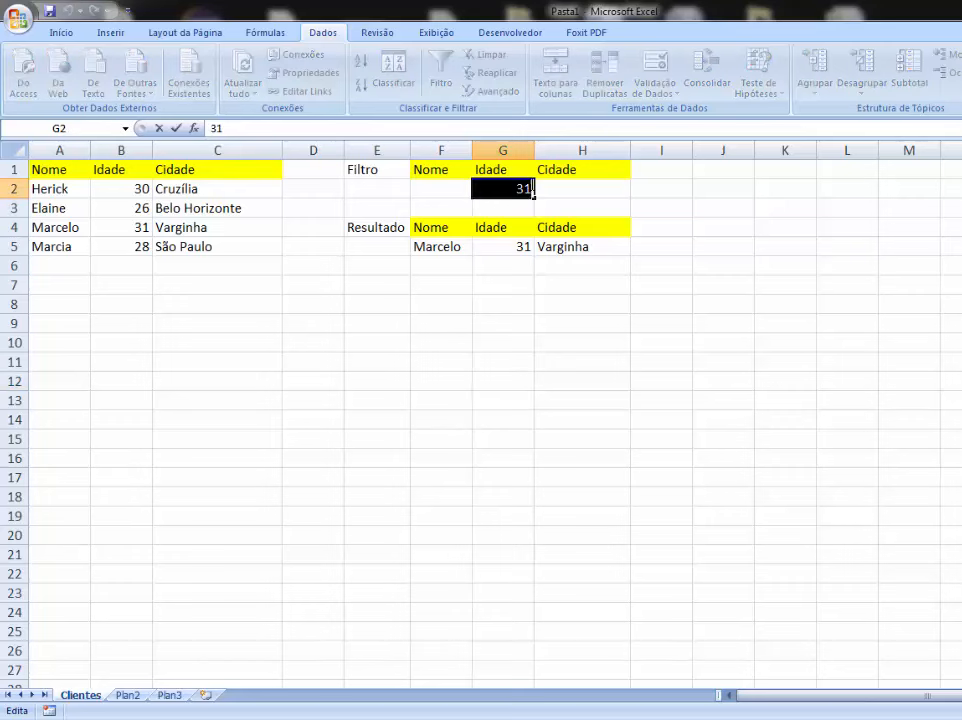
{"action": "type", "text": "28"}
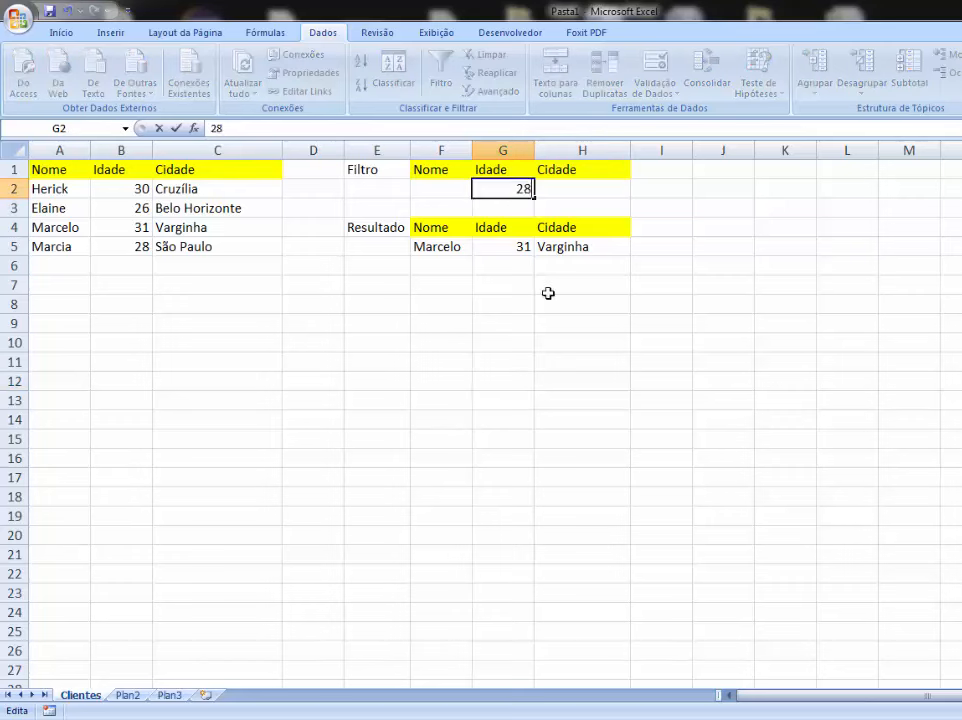
{"action": "left_click", "coordinate": [452, 380]}
{"action": "left_click", "coordinate": [318, 320]}
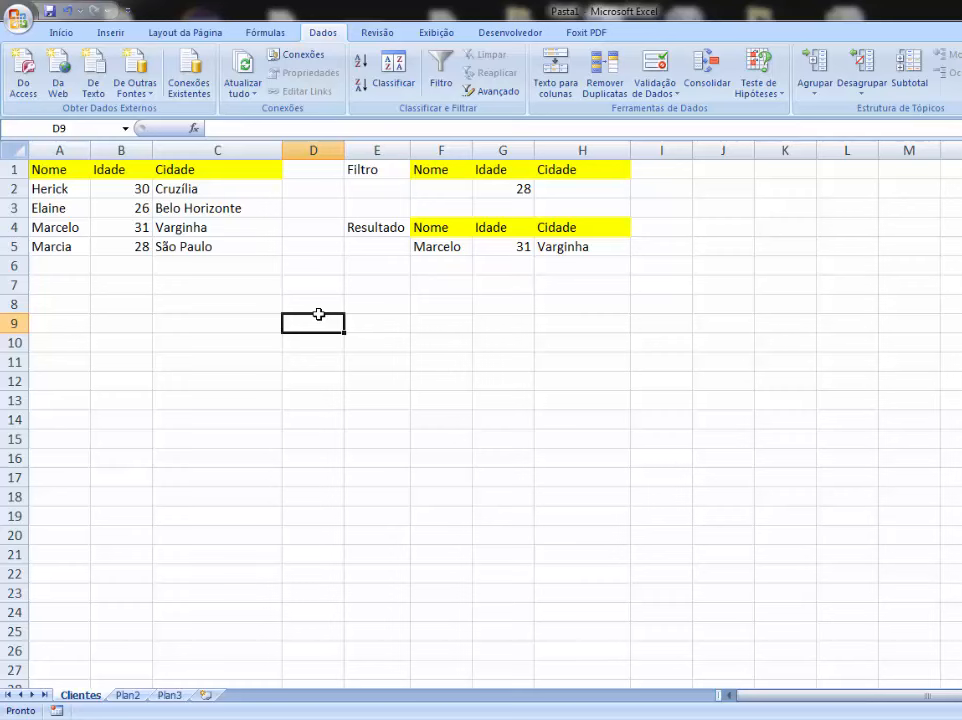
{"action": "key", "text": "ctrl+f"}
{"action": "left_click", "coordinate": [491, 297]}
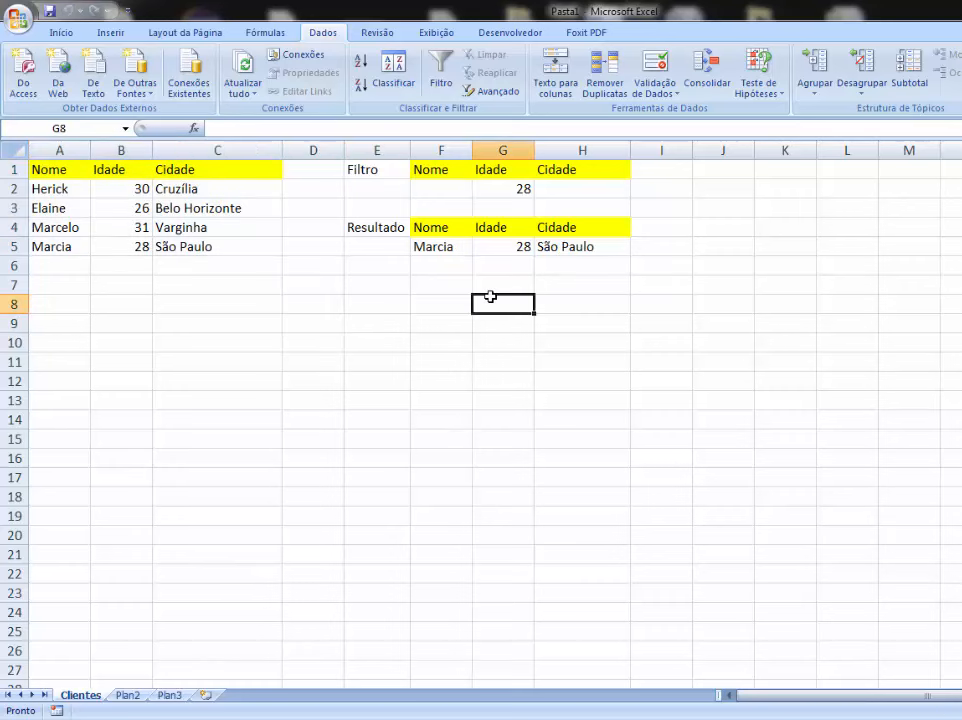
{"action": "left_click", "coordinate": [400, 303]}
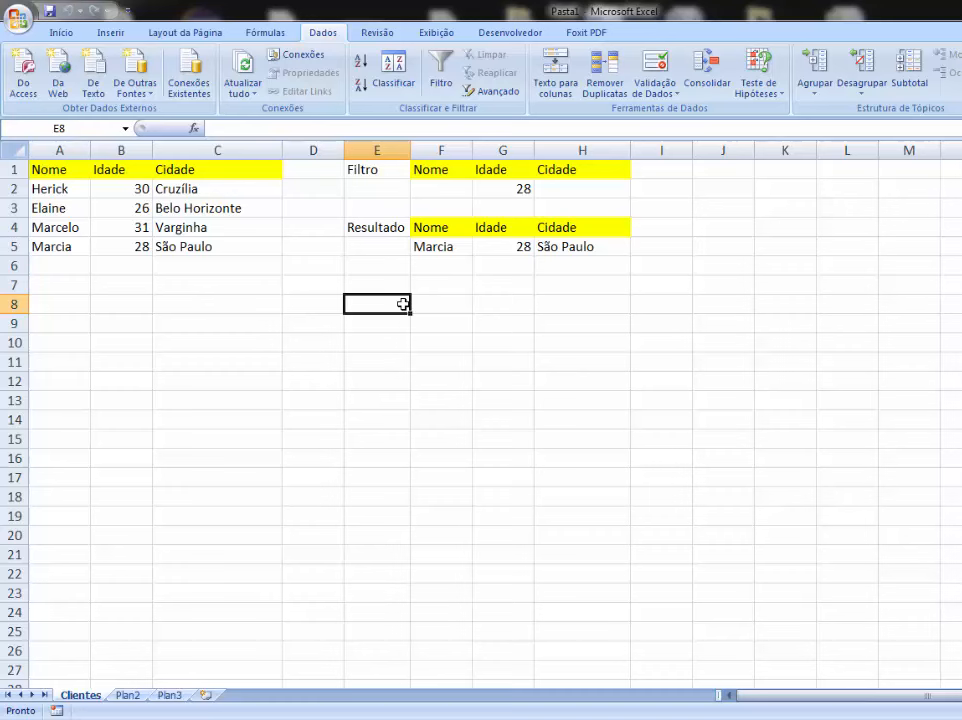
Insert a form-control button below the data around D8:E11 and assign it MacroFiltro from this workbook
{"action": "left_click", "coordinate": [497, 34]}
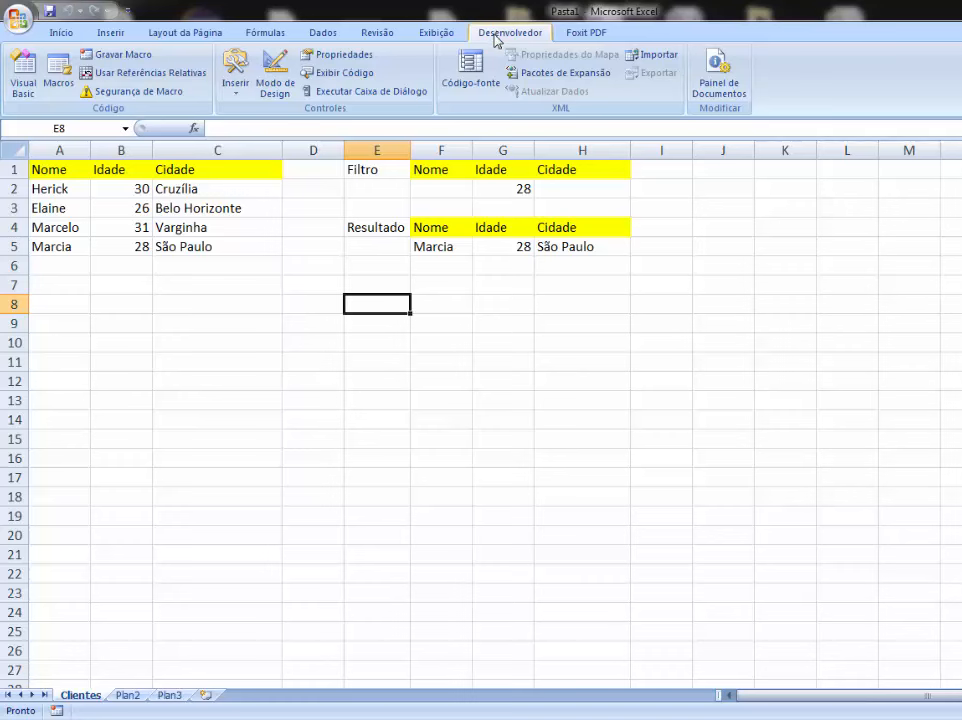
{"action": "left_click", "coordinate": [233, 75]}
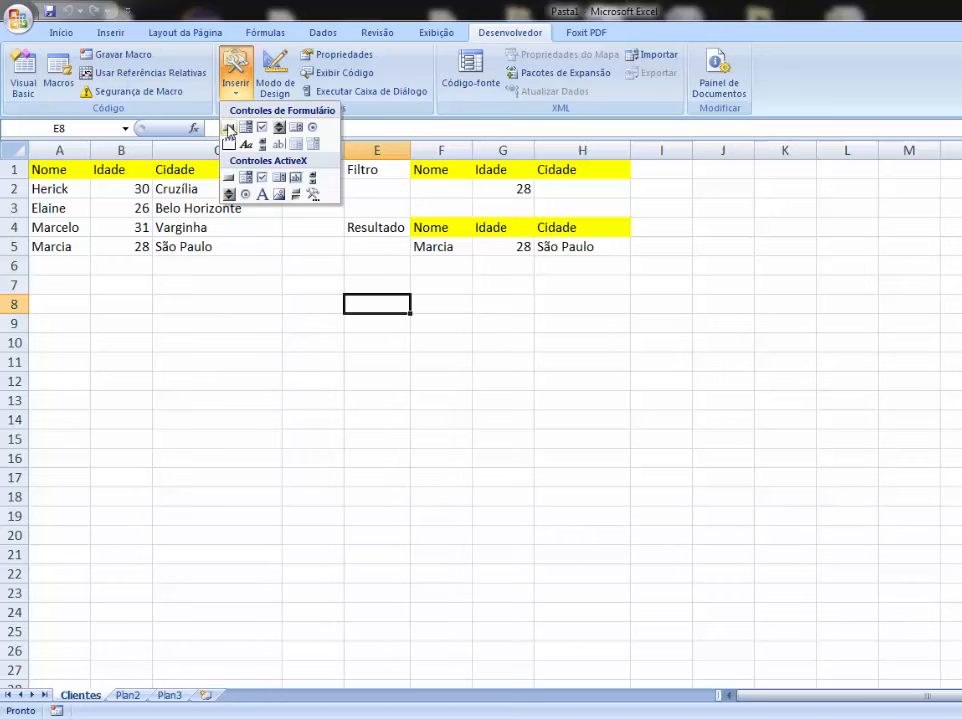
{"action": "left_click", "coordinate": [228, 129]}
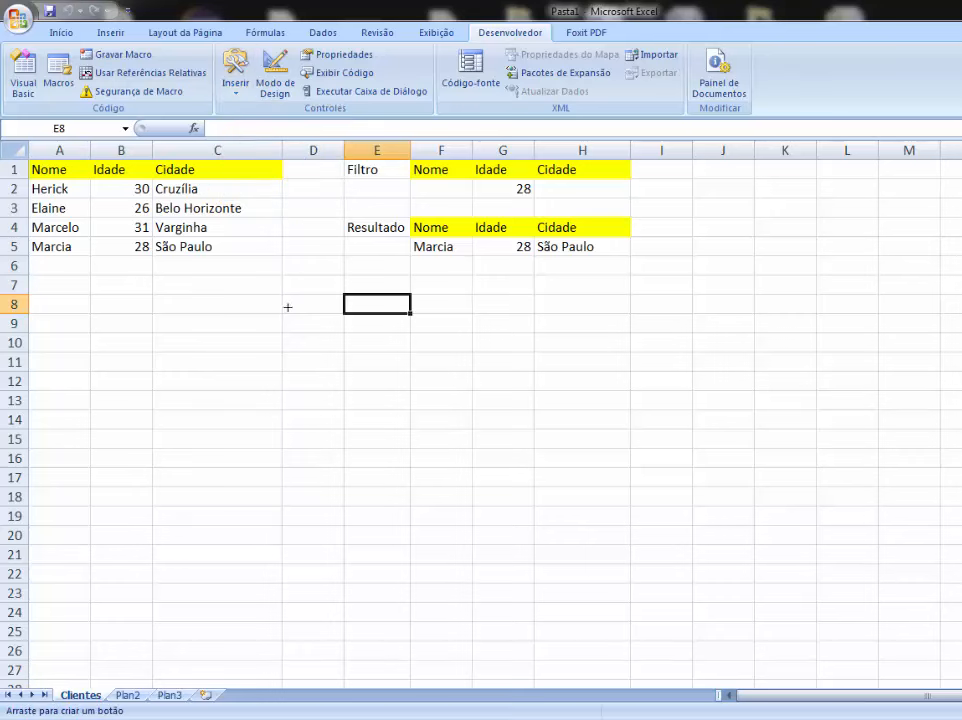
{"action": "left_click_drag", "start_coordinate": [275, 310], "coordinate": [369, 360]}
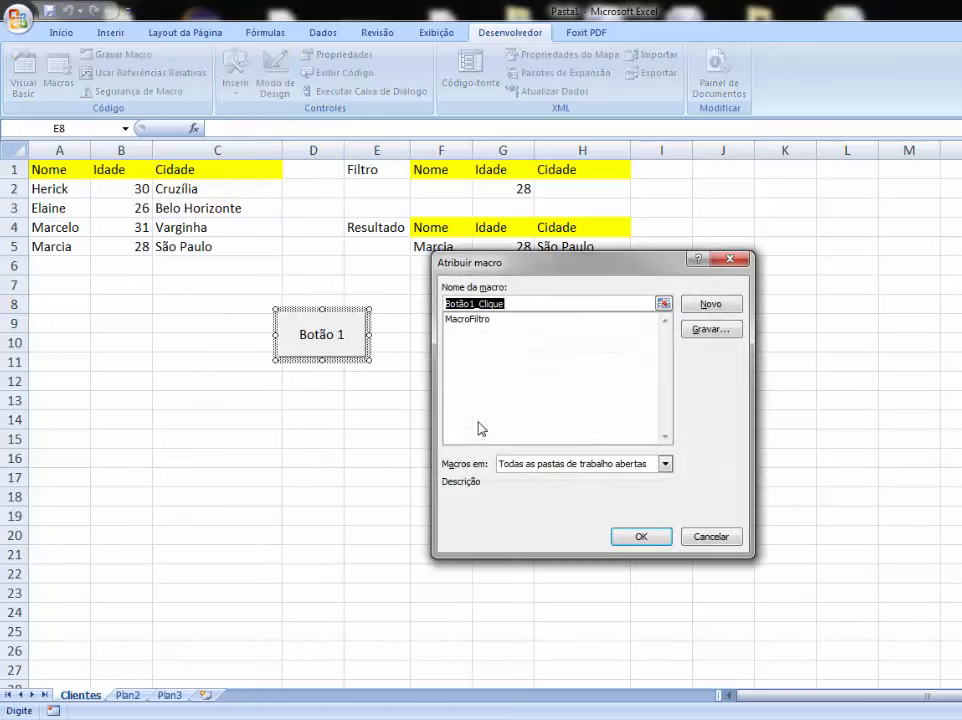
{"action": "left_click", "coordinate": [478, 320]}
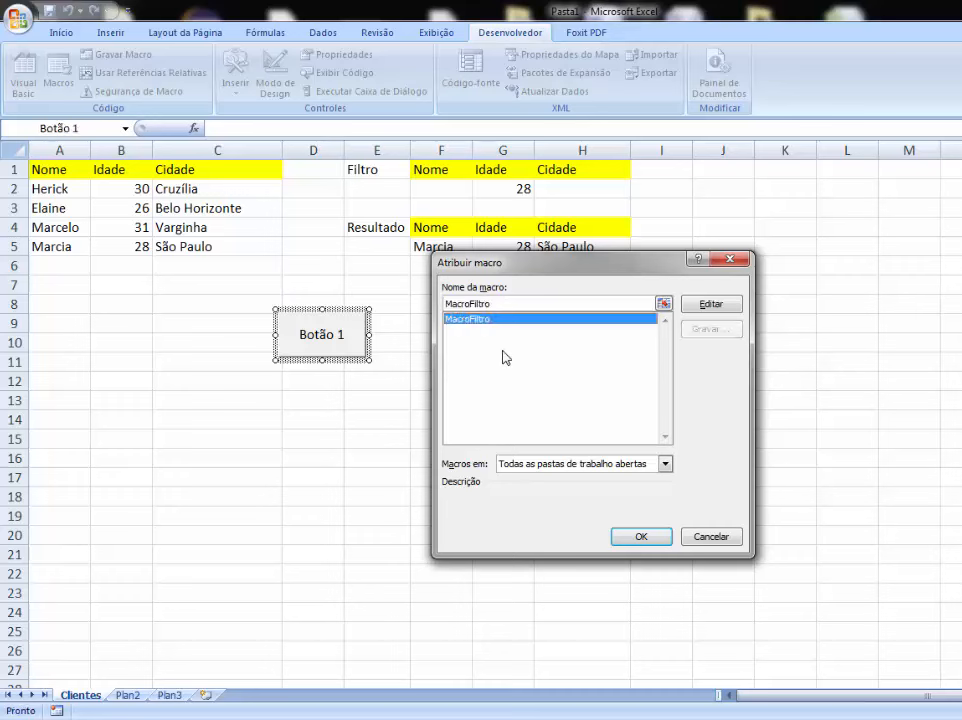
{"action": "left_click", "coordinate": [665, 465]}
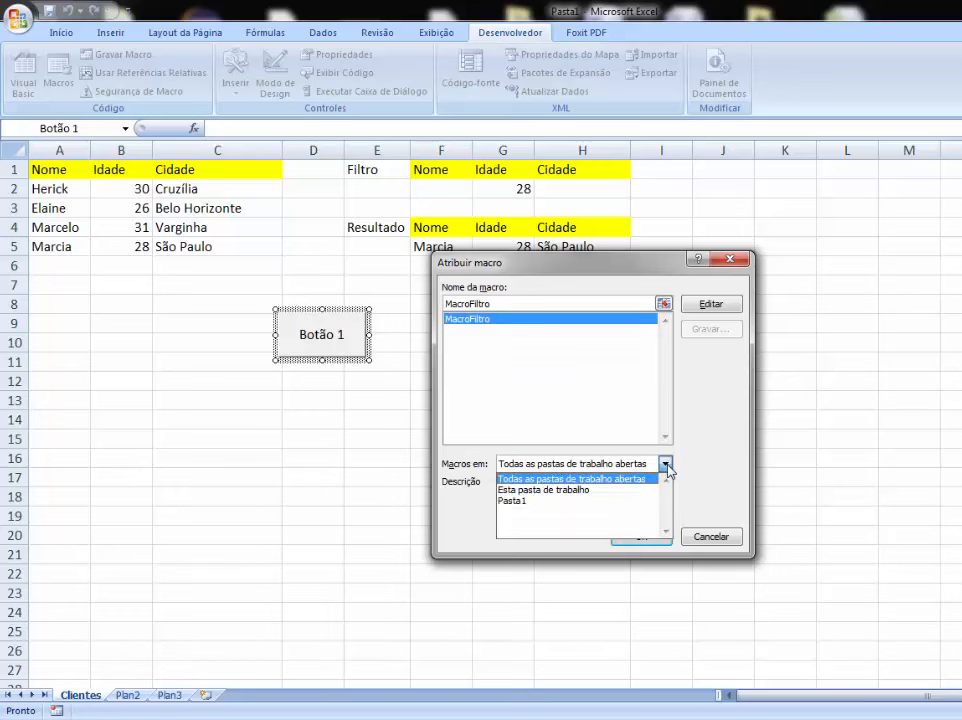
{"action": "left_click", "coordinate": [573, 491]}
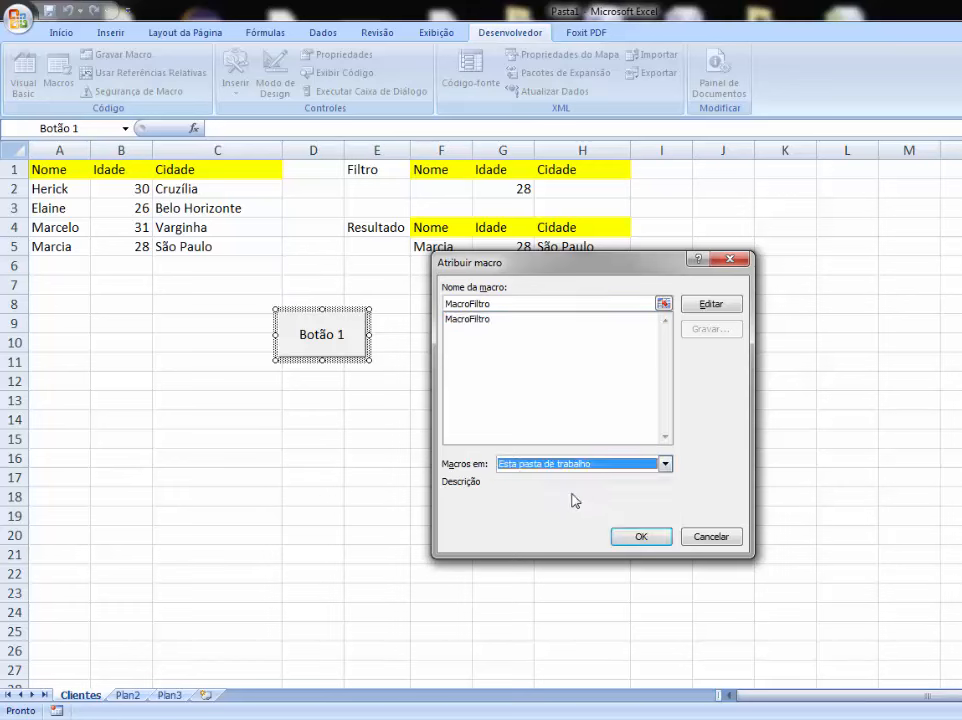
{"action": "left_click", "coordinate": [648, 541]}
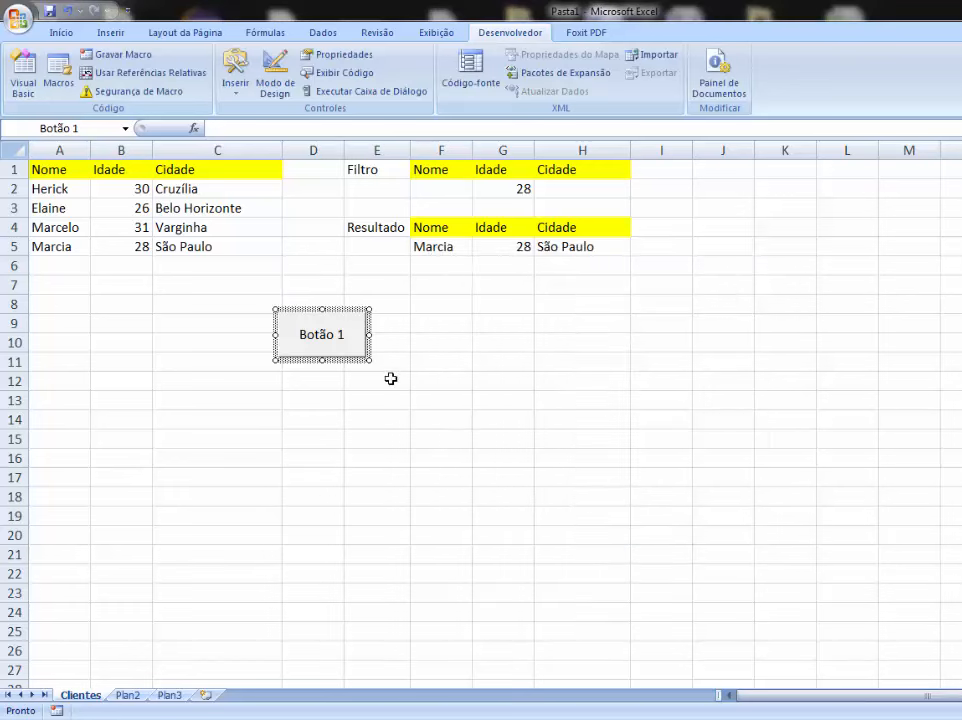
Replace the new button's caption with Filtrar
{"action": "left_click", "coordinate": [340, 333]}
{"action": "left_click_drag", "start_coordinate": [343, 331], "coordinate": [299, 340]}
{"action": "type", "text": "Filtrar"}
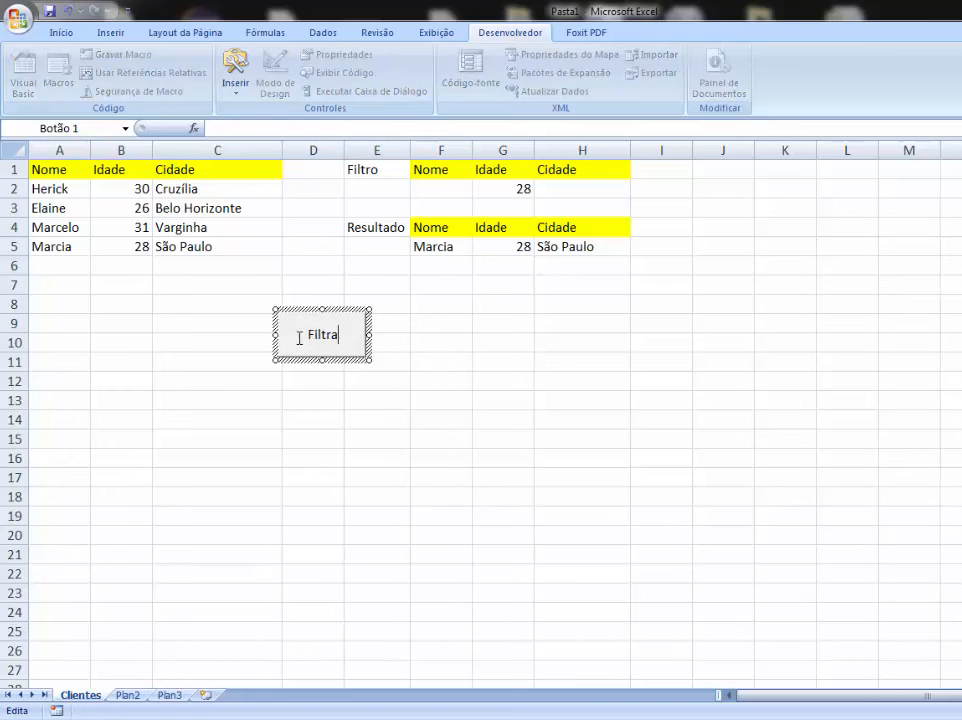
{"action": "key", "text": "Return"}
{"action": "left_click", "coordinate": [479, 418]}
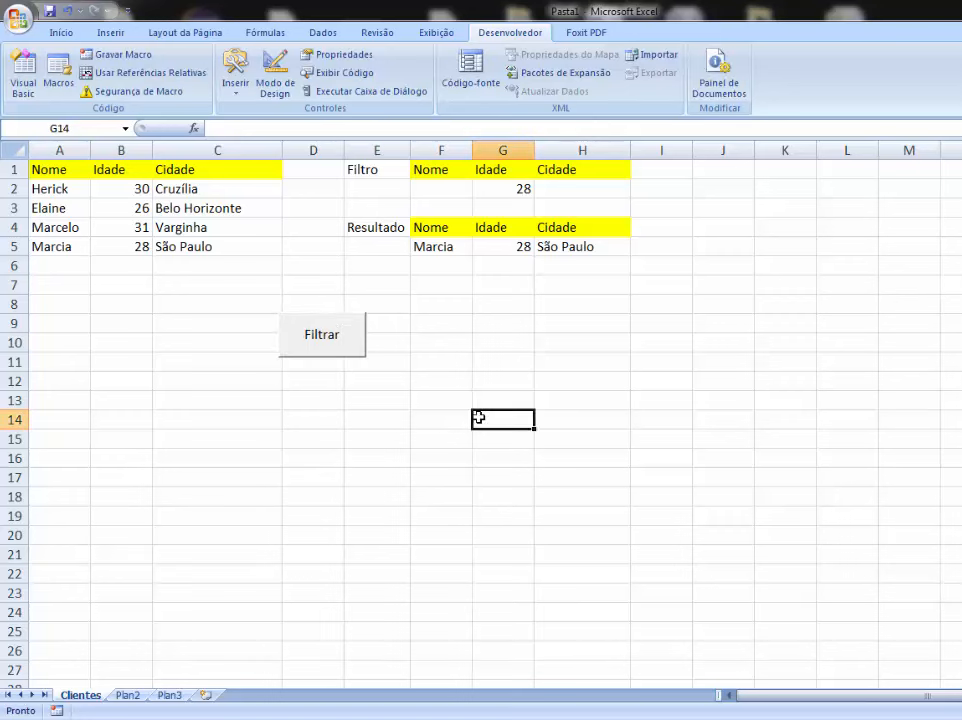
Set the Idade criterion in G2 to 30 and refresh the results with the Filtrar button
{"action": "double_click", "coordinate": [519, 188]}
{"action": "left_click_drag", "start_coordinate": [516, 188], "coordinate": [535, 188]}
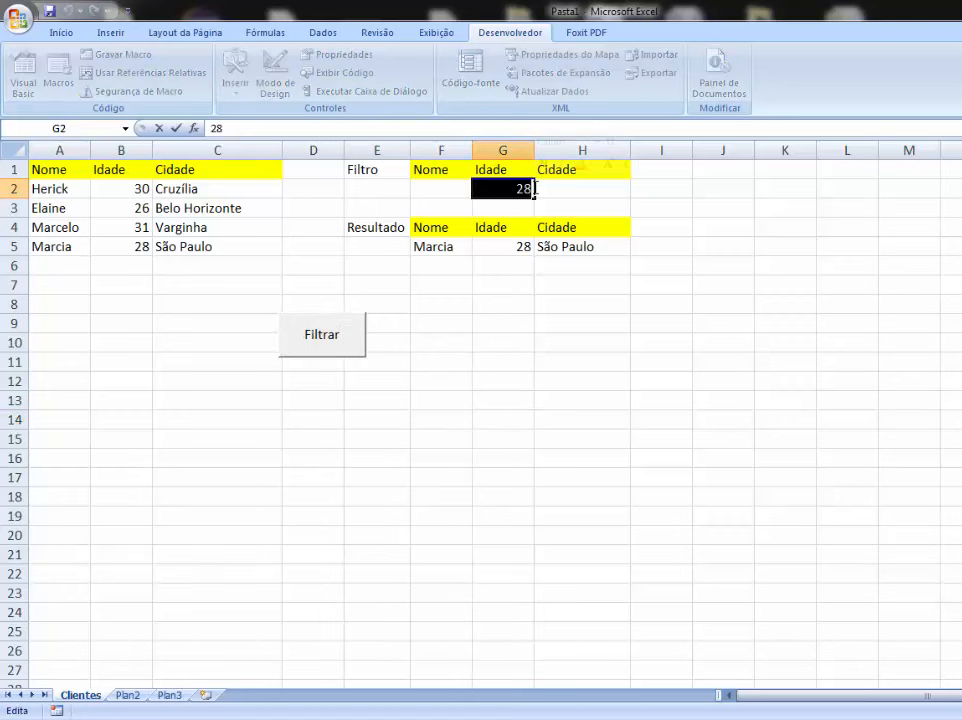
{"action": "type", "text": "30"}
{"action": "left_click", "coordinate": [550, 414]}
{"action": "left_click", "coordinate": [322, 340]}
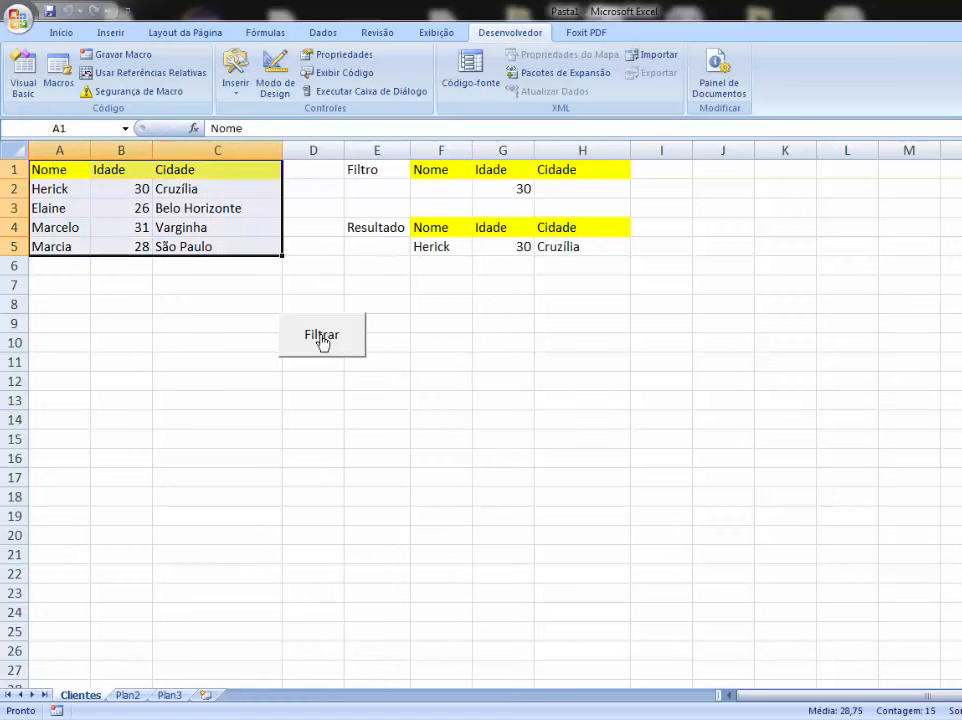
{"action": "left_click", "coordinate": [393, 479]}
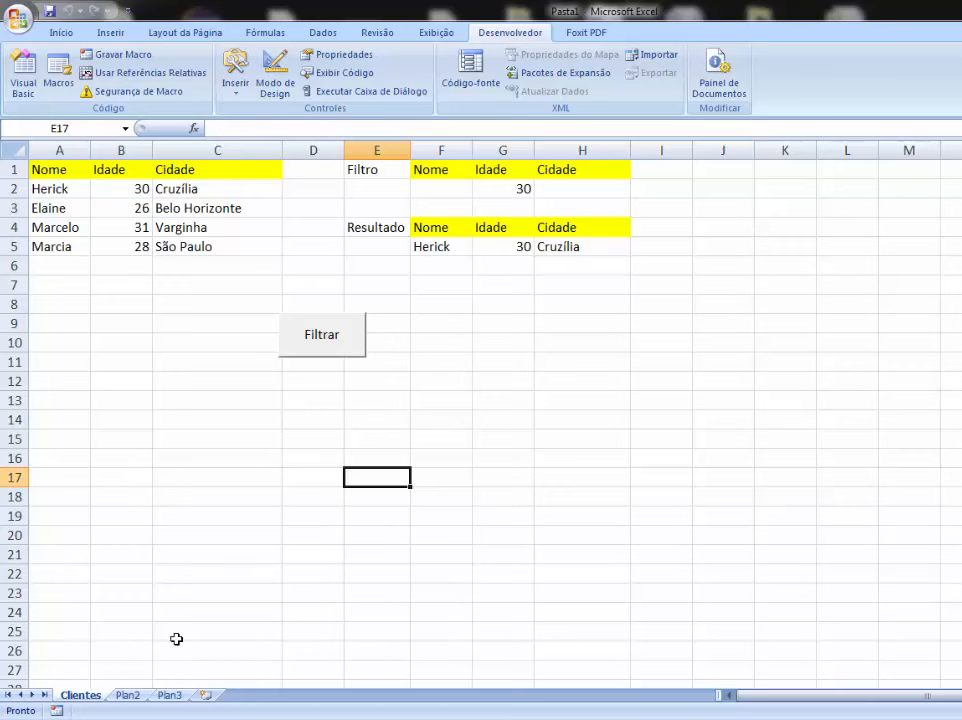
Rename the Plan3 sheet to Menu
{"action": "double_click", "coordinate": [170, 695]}
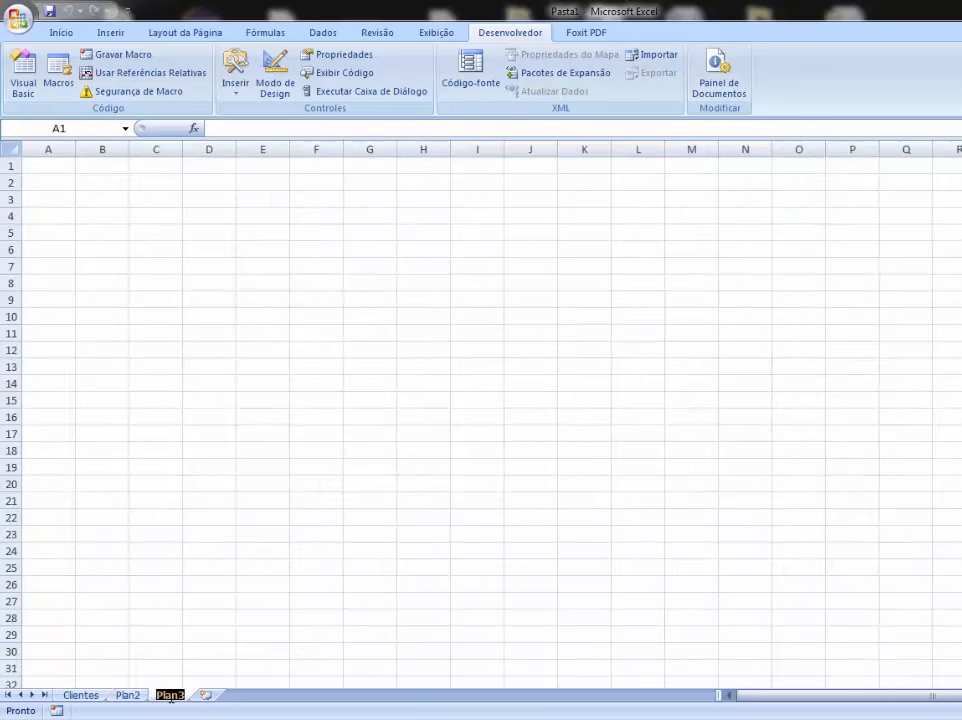
{"action": "type", "text": "Menu"}
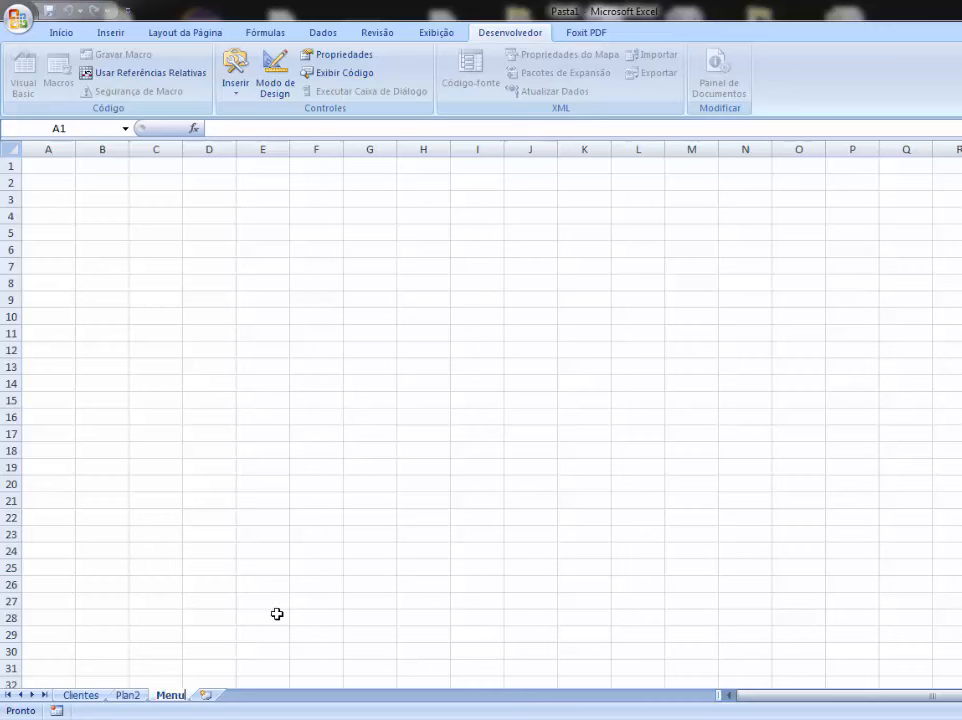
{"action": "key", "text": "Return"}
{"action": "left_click", "coordinate": [370, 485]}
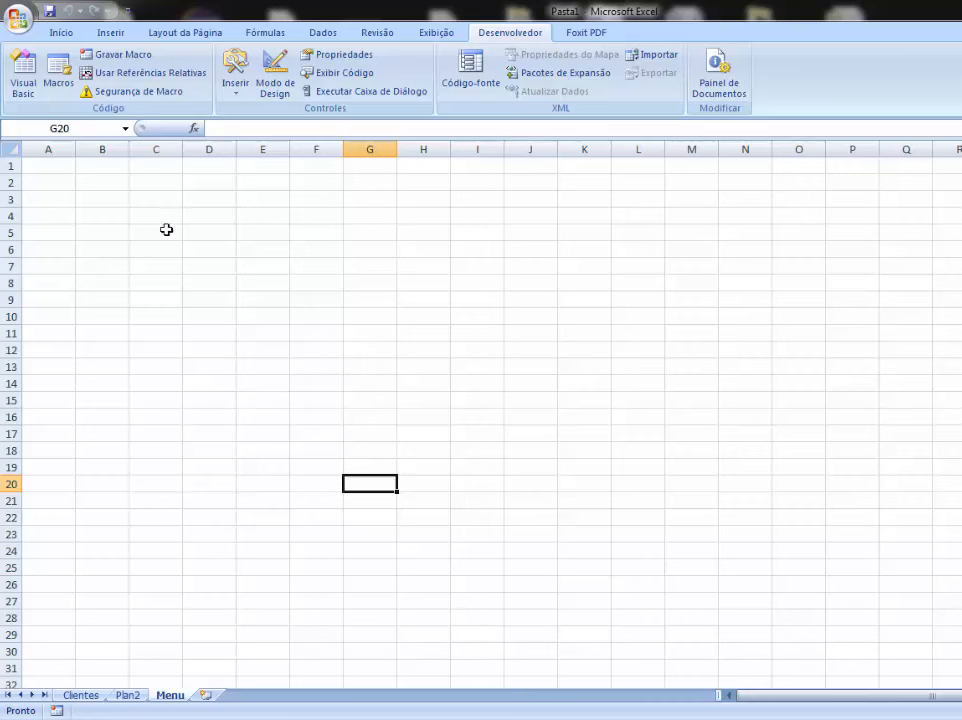
Draw a rounded rectangle on the Menu sheet, spanning about columns D to G and rows 6 to 9
{"action": "left_click", "coordinate": [60, 33]}
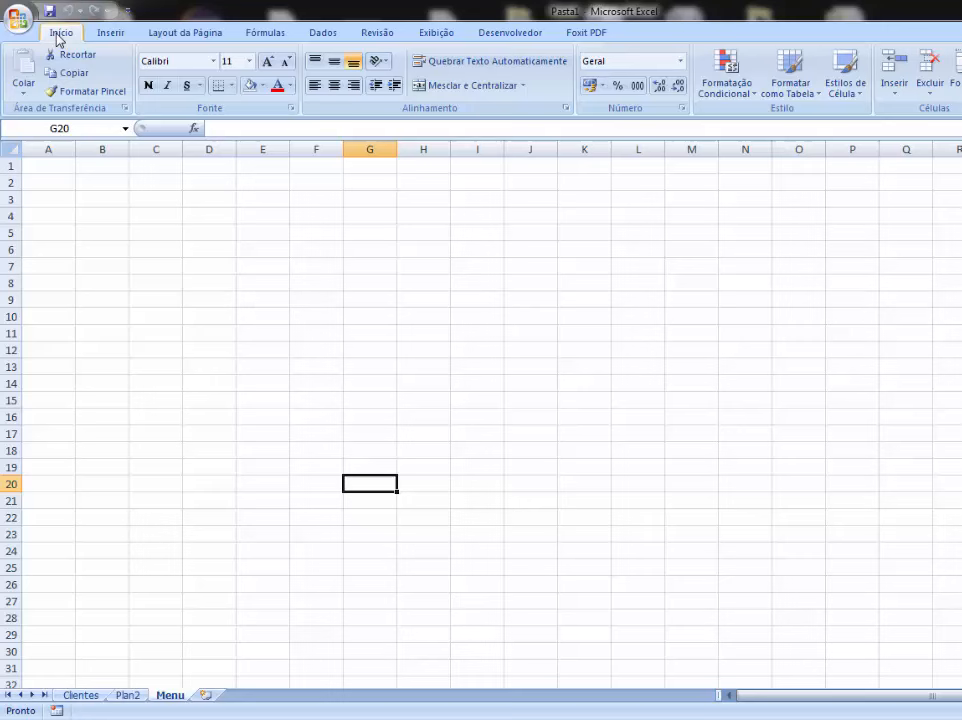
{"action": "left_click", "coordinate": [118, 36]}
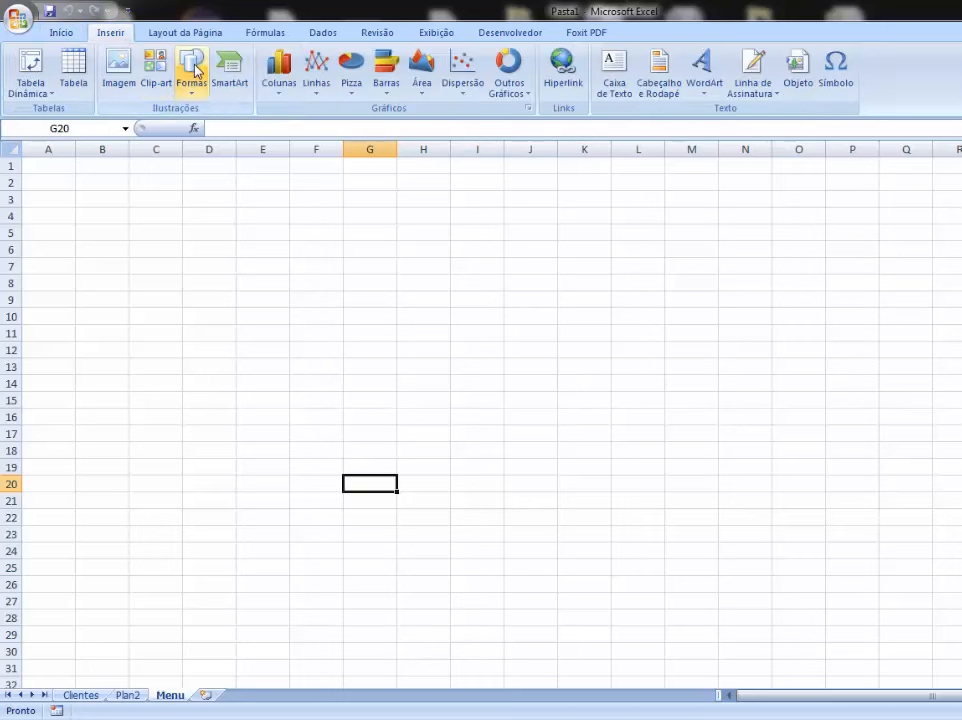
{"action": "left_click", "coordinate": [193, 68]}
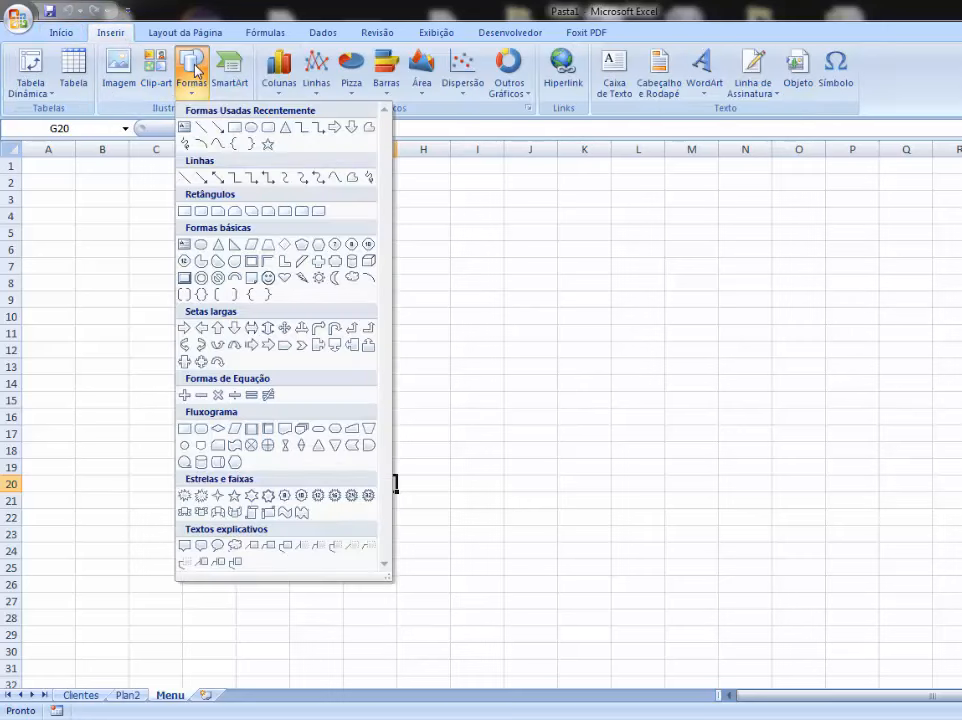
{"action": "left_click", "coordinate": [198, 211]}
{"action": "left_click_drag", "start_coordinate": [219, 254], "coordinate": [363, 307]}
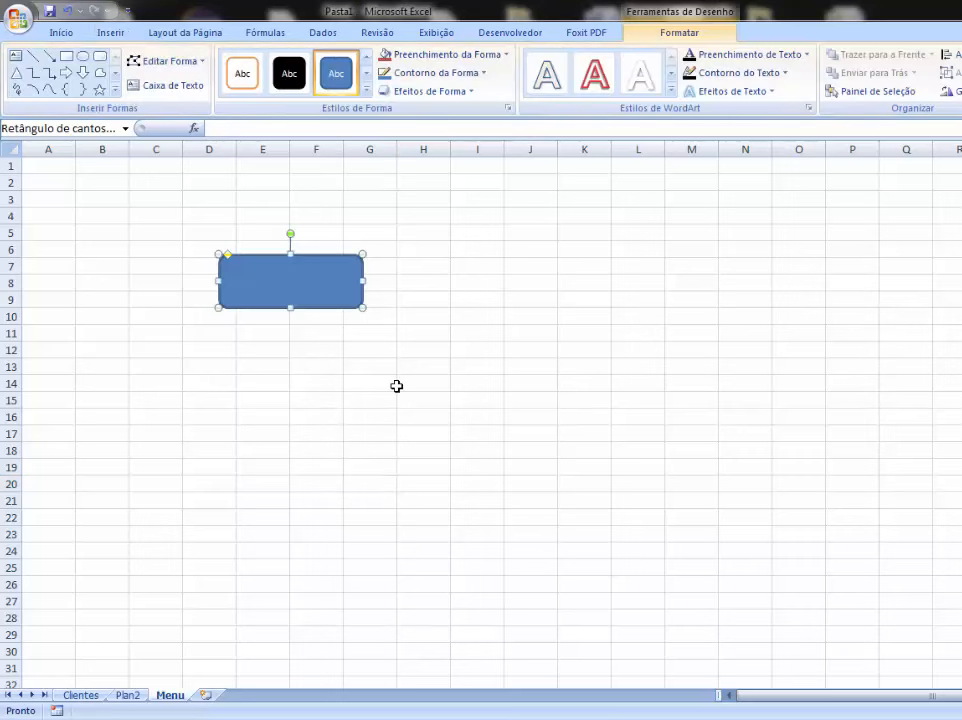
{"action": "left_click", "coordinate": [455, 318]}
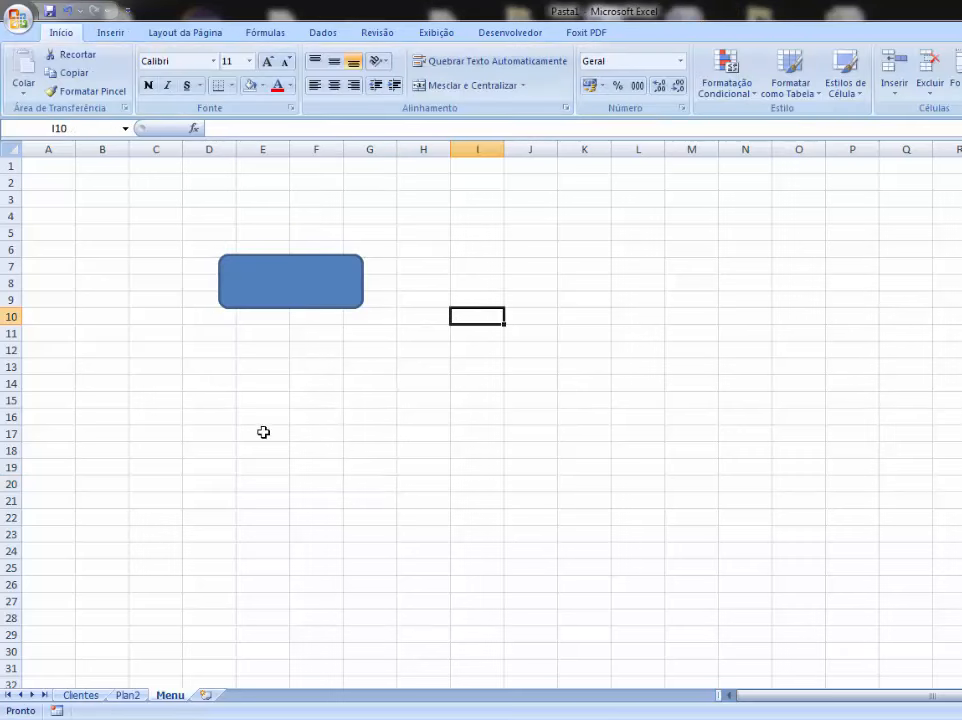
Apply the blue bevelled, intense-effect shape style to the rounded rectangle
{"action": "left_click", "coordinate": [303, 281]}
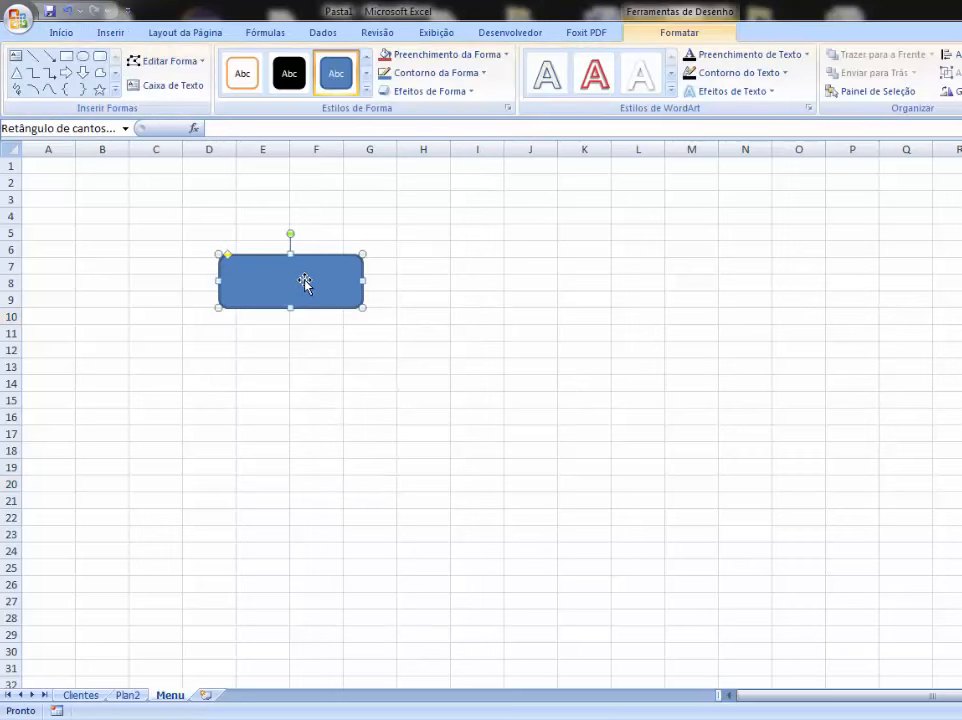
{"action": "left_click", "coordinate": [367, 90]}
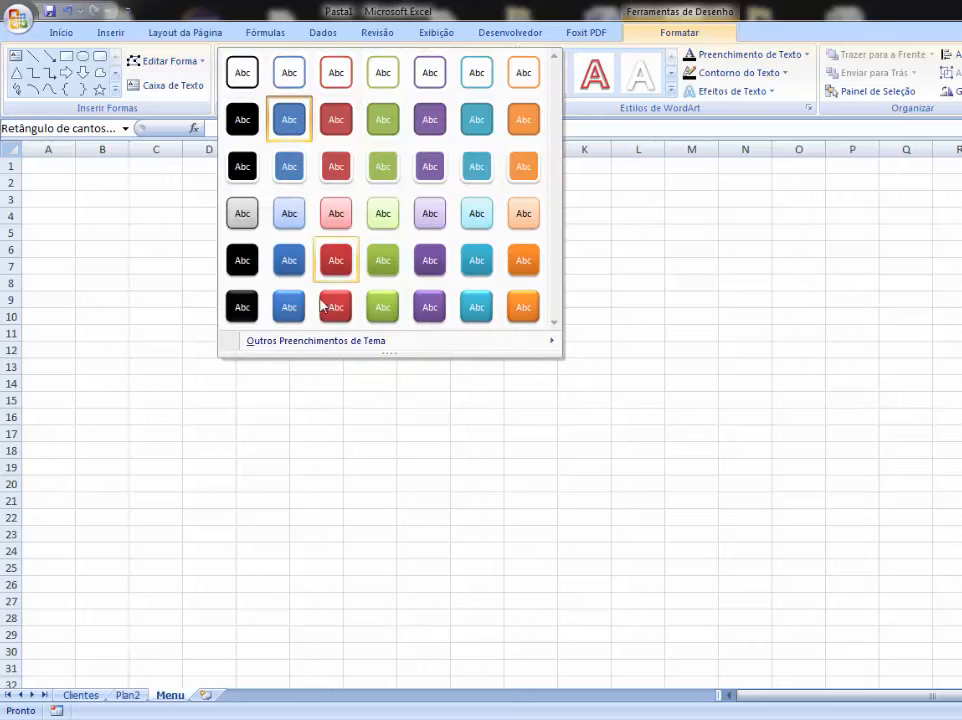
{"action": "left_click", "coordinate": [289, 308]}
{"action": "left_click", "coordinate": [367, 434]}
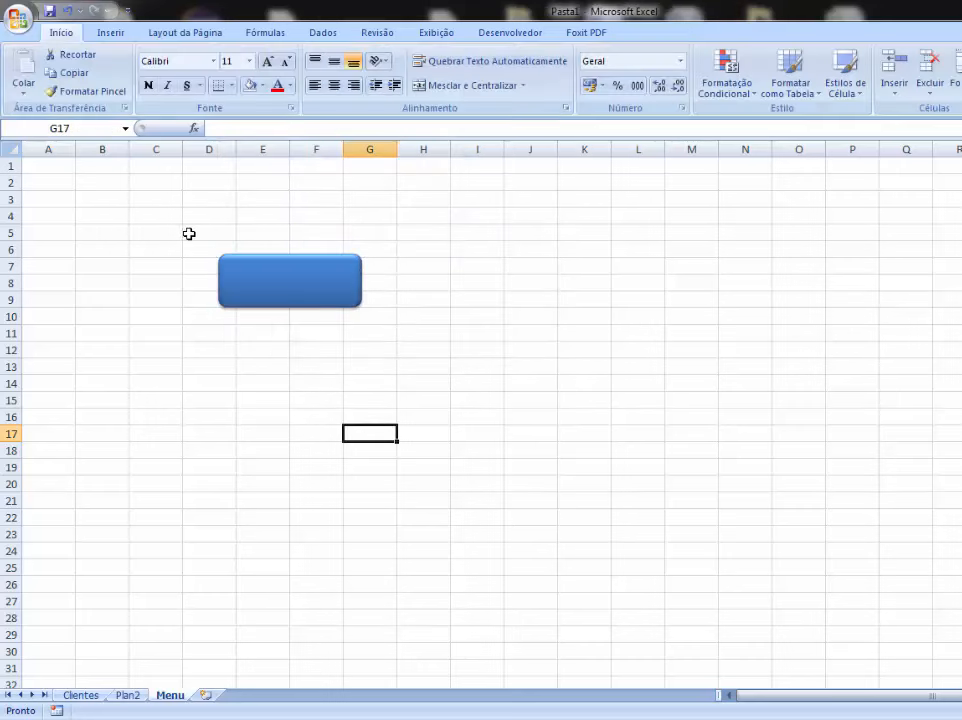
Add the text Filtro de Clientes to the rounded rectangle
{"action": "left_click", "coordinate": [290, 286]}
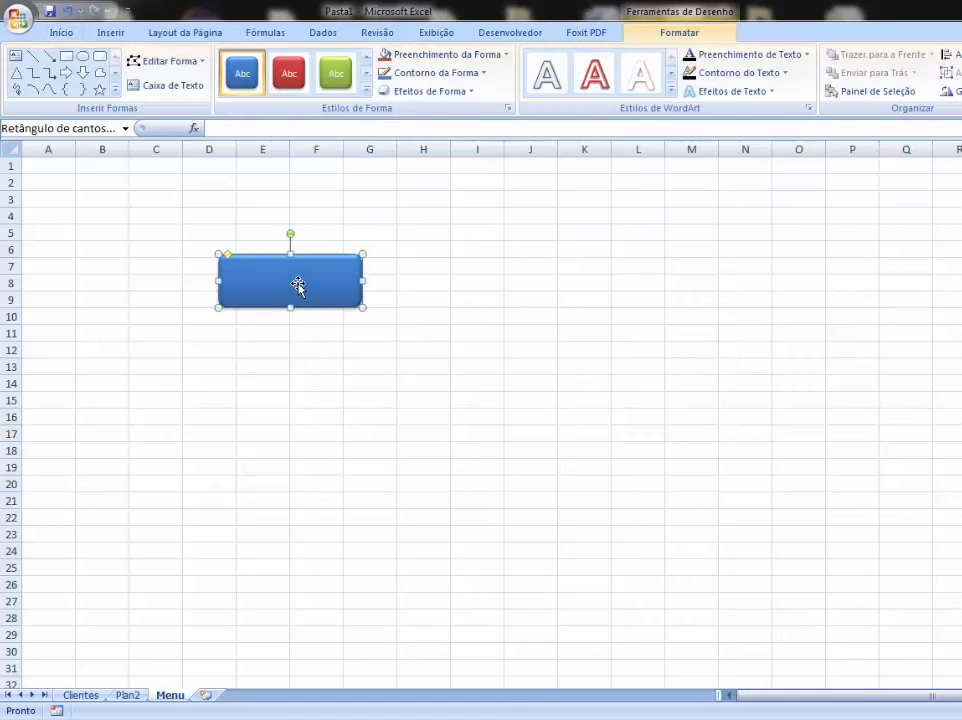
{"action": "type", "text": "Filtro"}
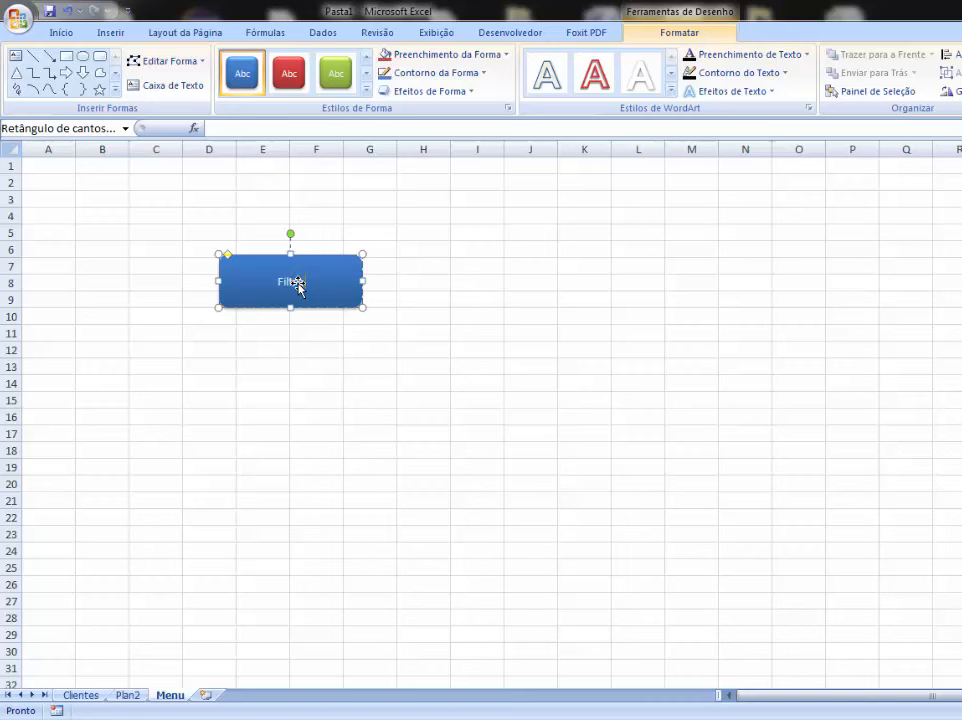
{"action": "type", "text": " de Clientes"}
{"action": "key", "text": "Return"}
{"action": "left_click", "coordinate": [318, 447]}
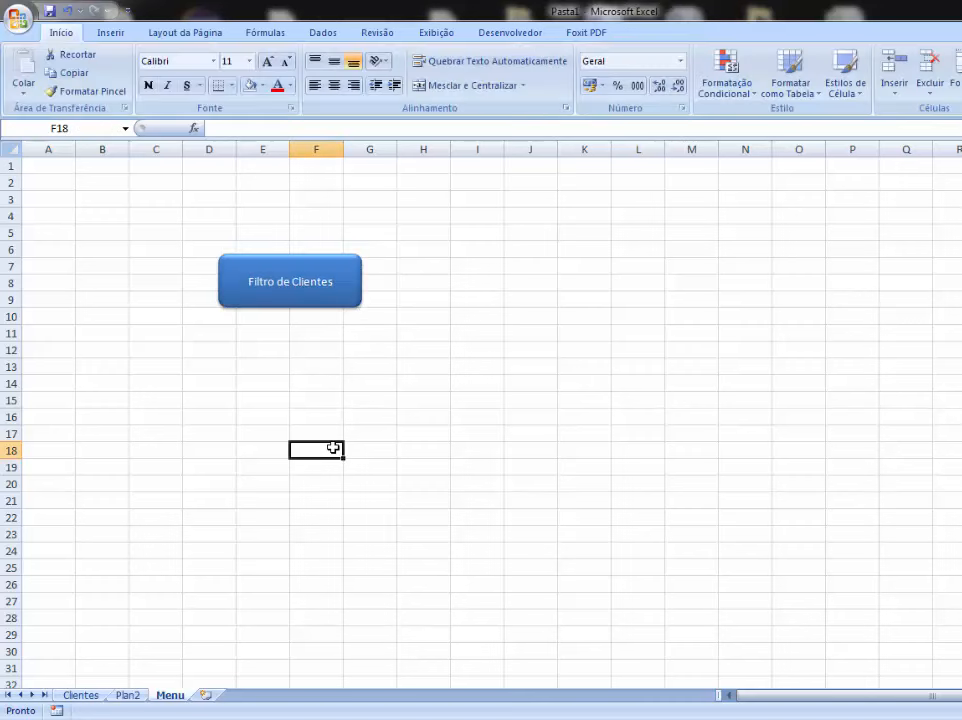
{"action": "left_click", "coordinate": [301, 288]}
{"action": "left_click", "coordinate": [334, 366]}
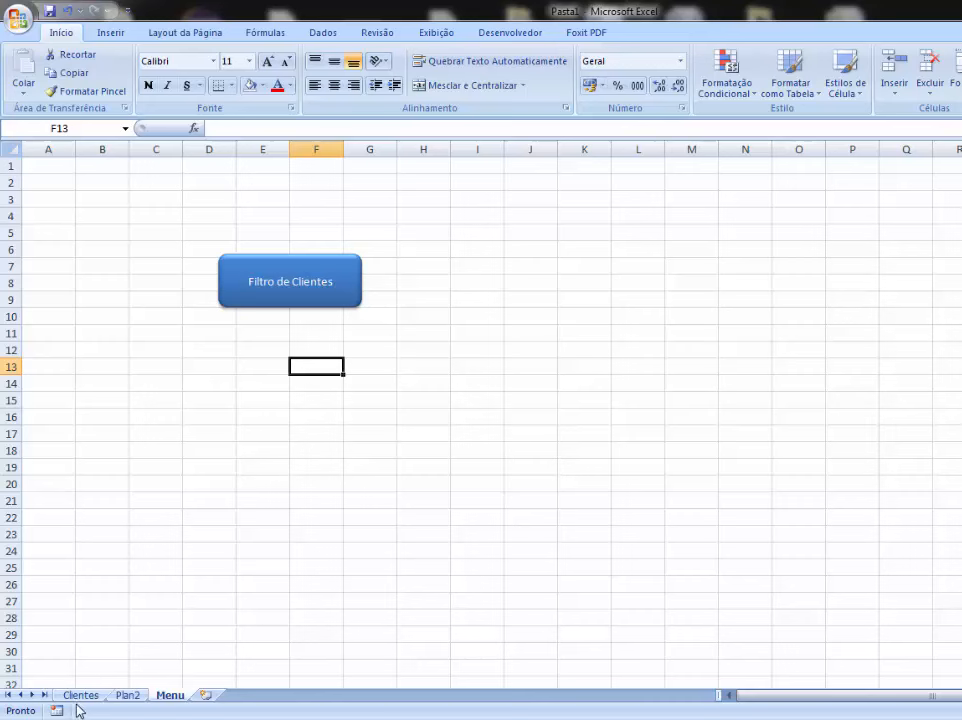
{"action": "left_click", "coordinate": [293, 480]}
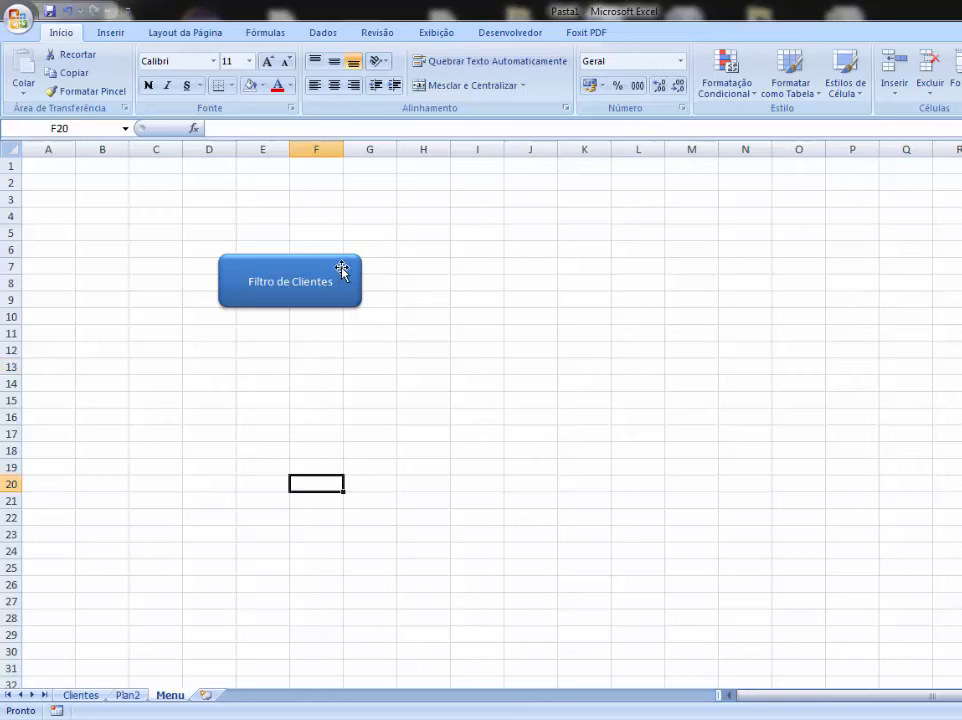
Hyperlink the Filtro de Clientes shape to cell A1 of the Clientes sheet in this document
{"action": "left_click", "coordinate": [341, 268]}
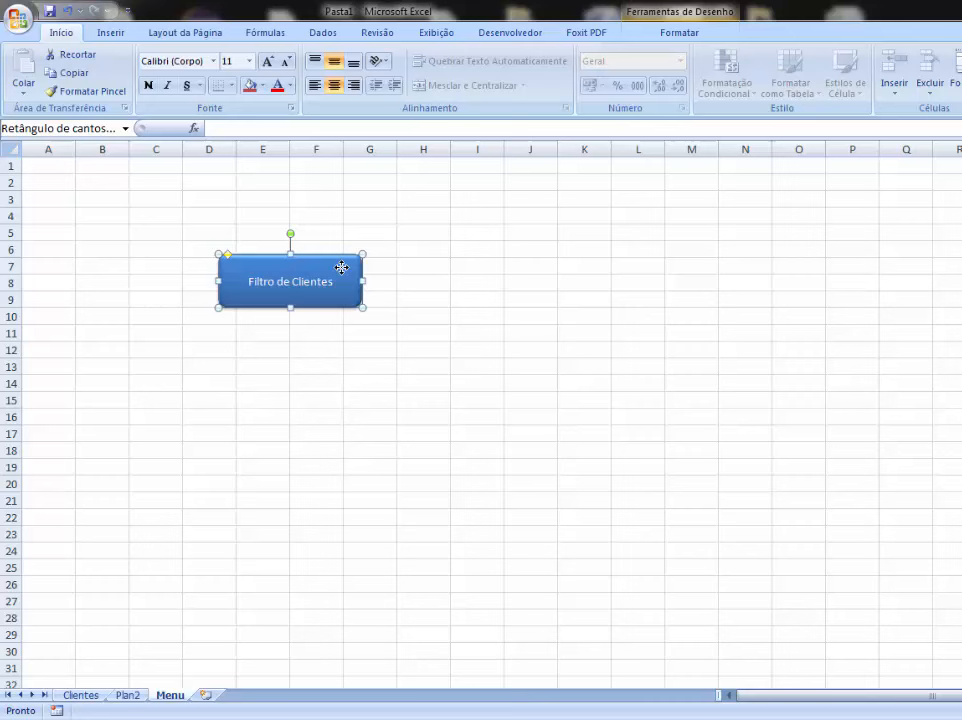
{"action": "left_click", "coordinate": [108, 36]}
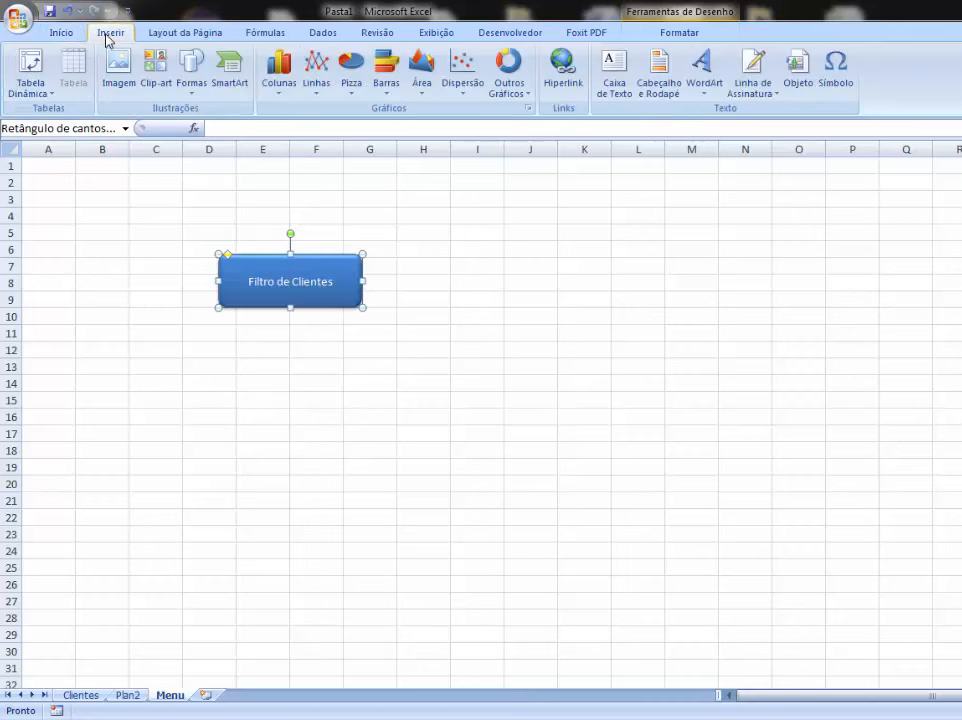
{"action": "left_click", "coordinate": [563, 70]}
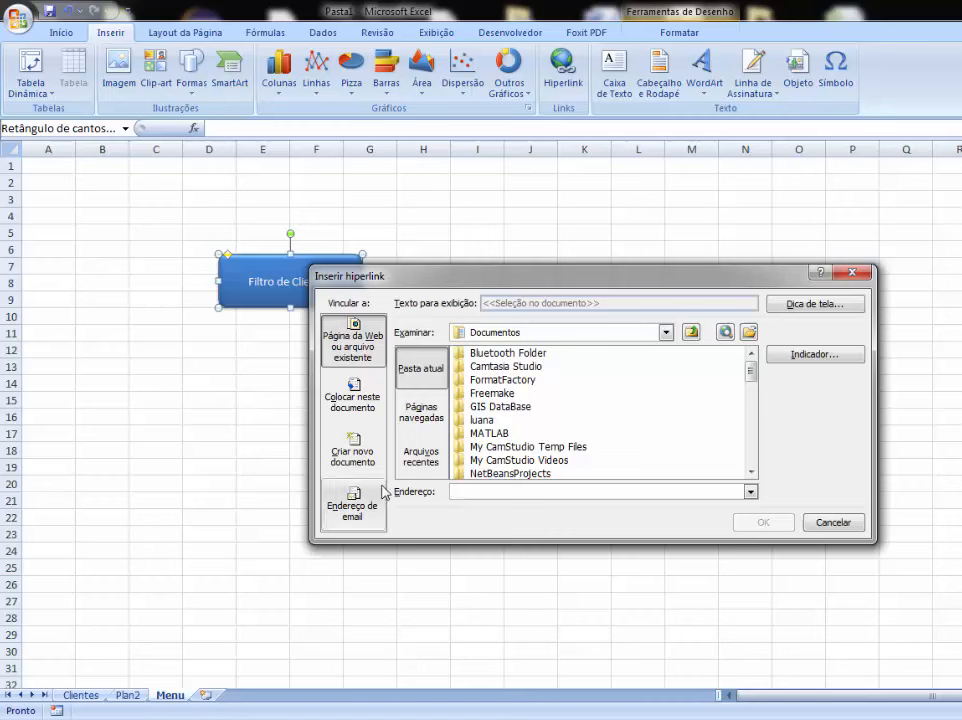
{"action": "left_click", "coordinate": [356, 406]}
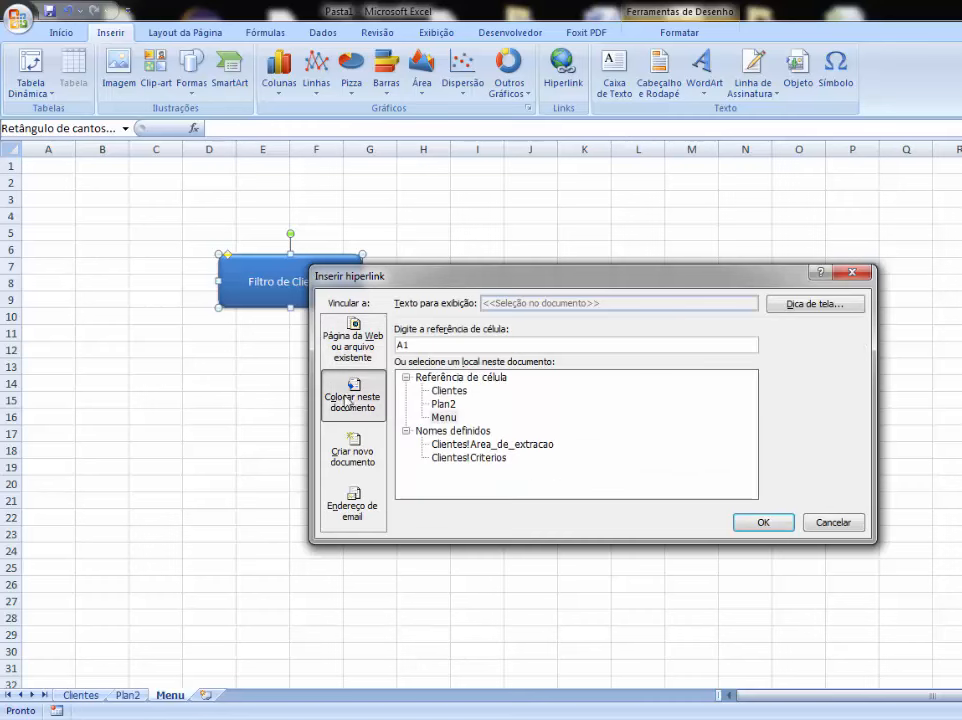
{"action": "left_click", "coordinate": [449, 391]}
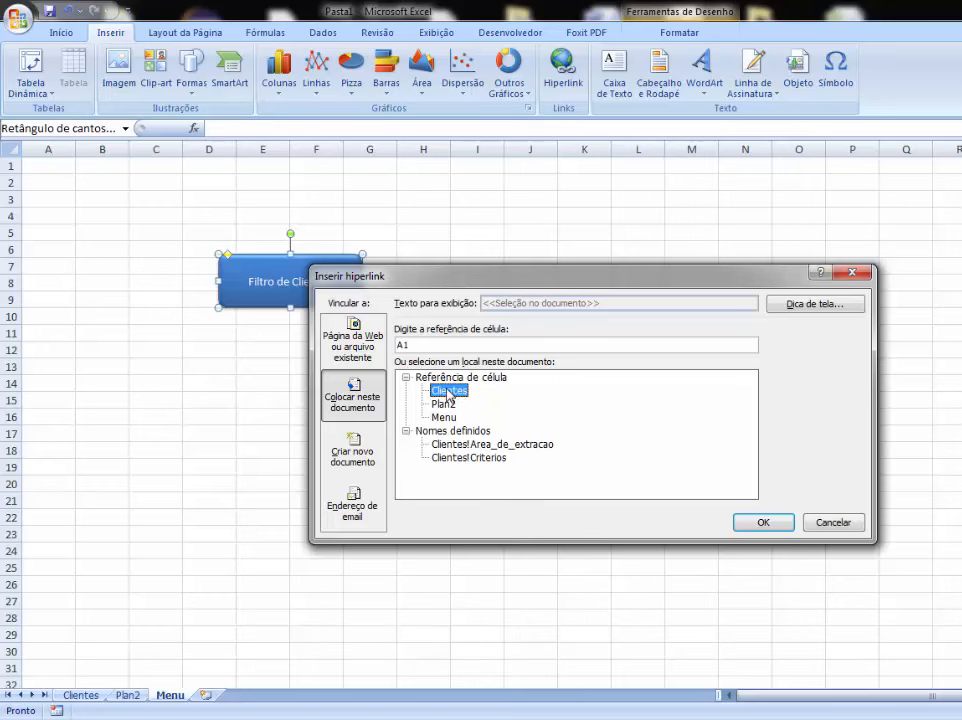
{"action": "left_click", "coordinate": [762, 522]}
{"action": "left_click", "coordinate": [378, 449]}
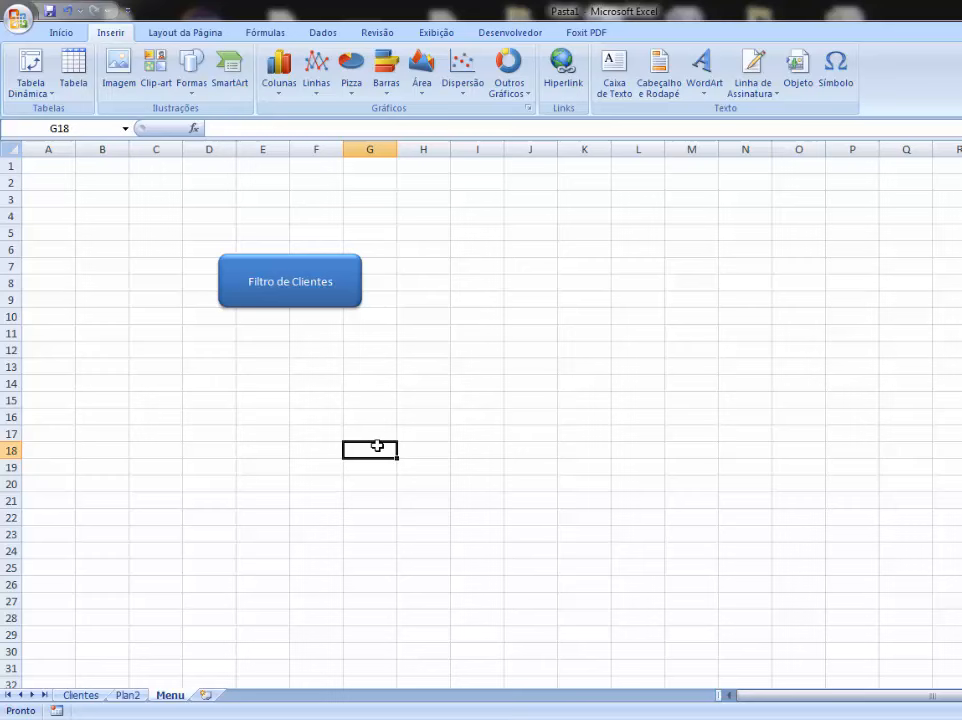
Follow the Filtro de Clientes link and move the Filtrar button beside the filter headings, over about columns I to J and rows 1 to 3
{"action": "left_click", "coordinate": [294, 299]}
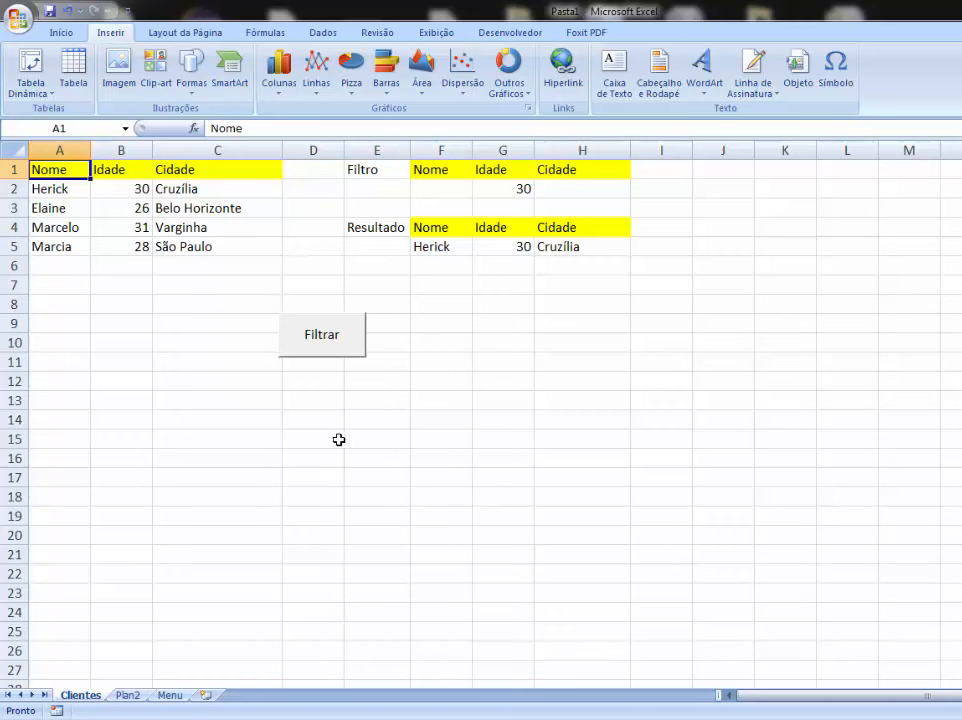
{"action": "right_click", "coordinate": [326, 350]}
{"action": "key", "text": "Escape"}
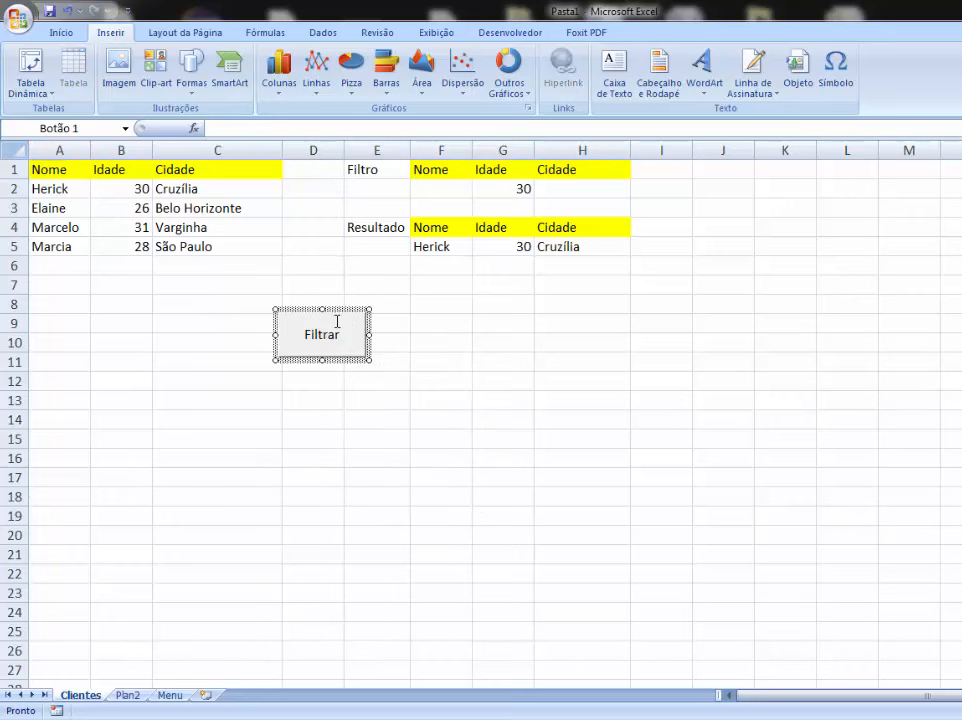
{"action": "mouse_move", "coordinate": [341, 321]}
{"action": "left_mouse_down"}
{"action": "mouse_move", "coordinate": [339, 275]}
{"action": "mouse_move", "coordinate": [549, 284]}
{"action": "mouse_move", "coordinate": [541, 283]}
{"action": "mouse_move", "coordinate": [775, 167]}
{"action": "mouse_move", "coordinate": [741, 168]}
{"action": "left_mouse_up"}
{"action": "left_click", "coordinate": [697, 360]}
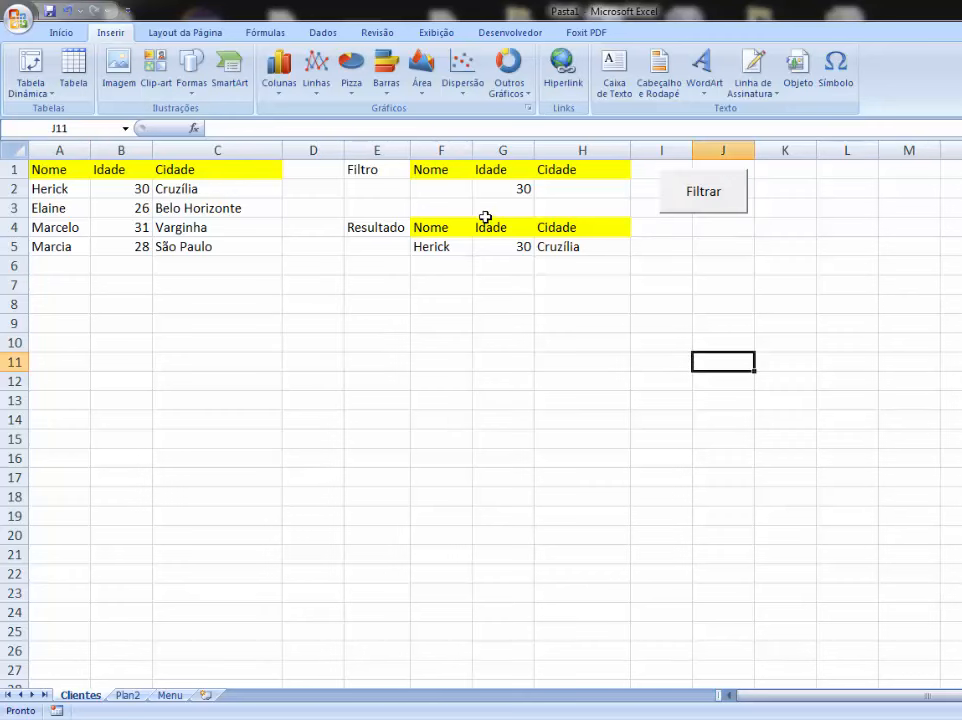
Draw a rounded rectangle on the Clientes sheet over about columns C to E, rows 8 to 11, with the blue bevelled intense-effect style
{"action": "left_click", "coordinate": [316, 416]}
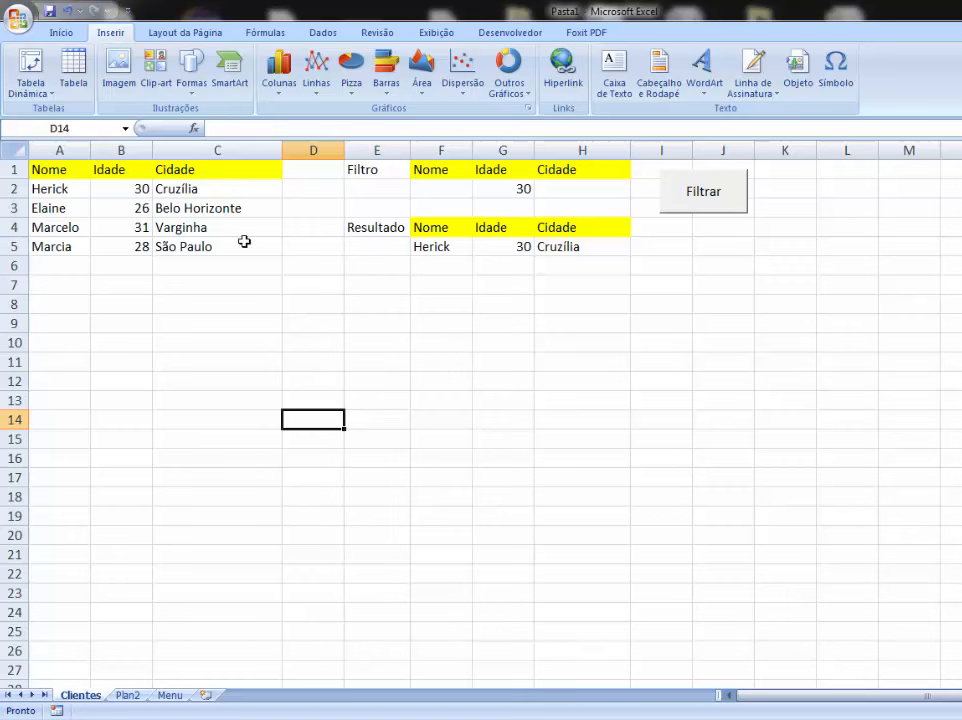
{"action": "left_click", "coordinate": [477, 457]}
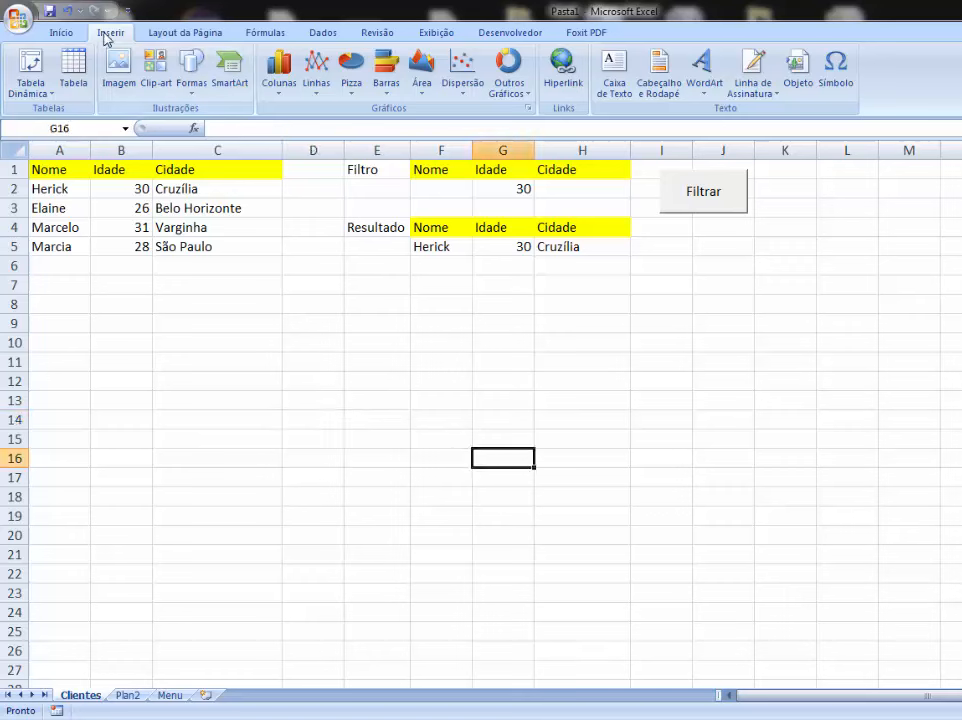
{"action": "left_click", "coordinate": [191, 72]}
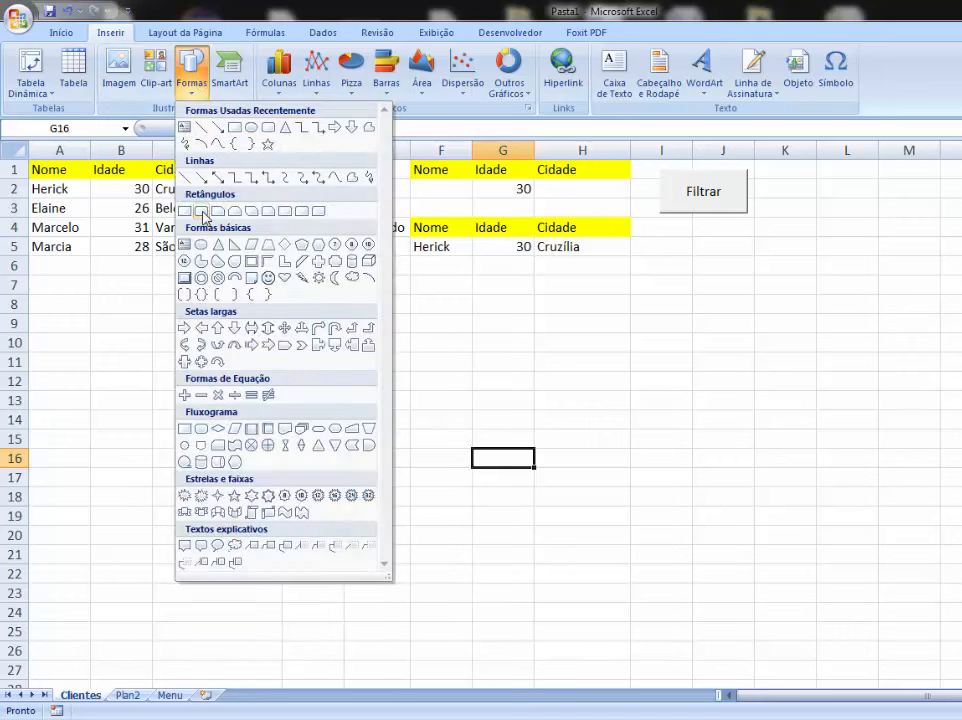
{"action": "left_click", "coordinate": [203, 212]}
{"action": "left_click_drag", "start_coordinate": [240, 309], "coordinate": [371, 364]}
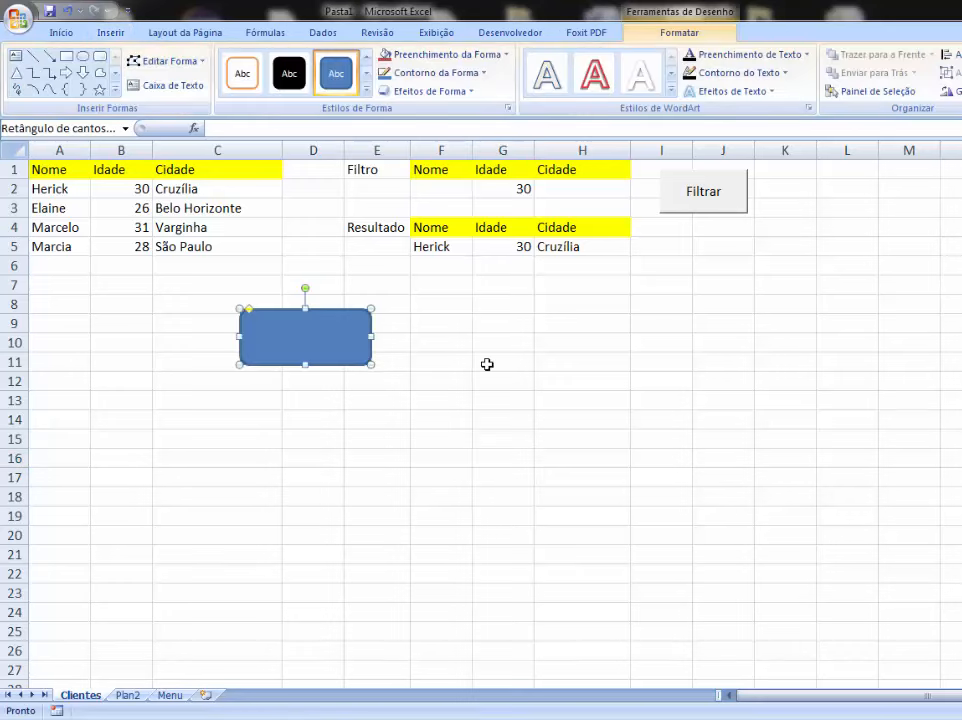
{"action": "left_click", "coordinate": [366, 91]}
{"action": "left_click", "coordinate": [289, 316]}
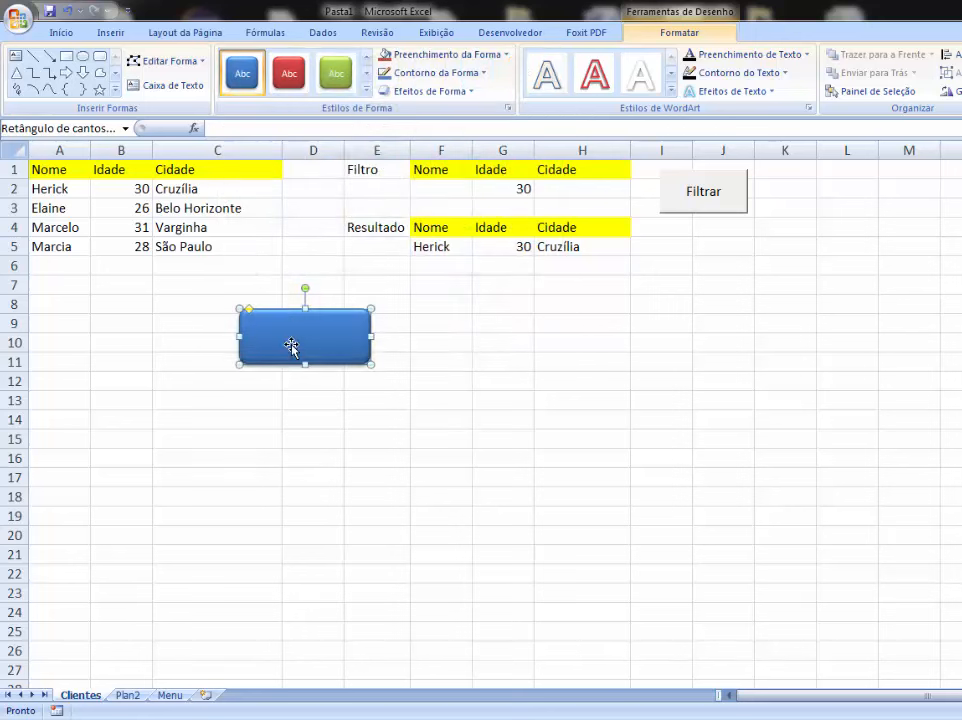
Add the text Voltar Menu to the new rounded rectangle
{"action": "type", "text": "M"}
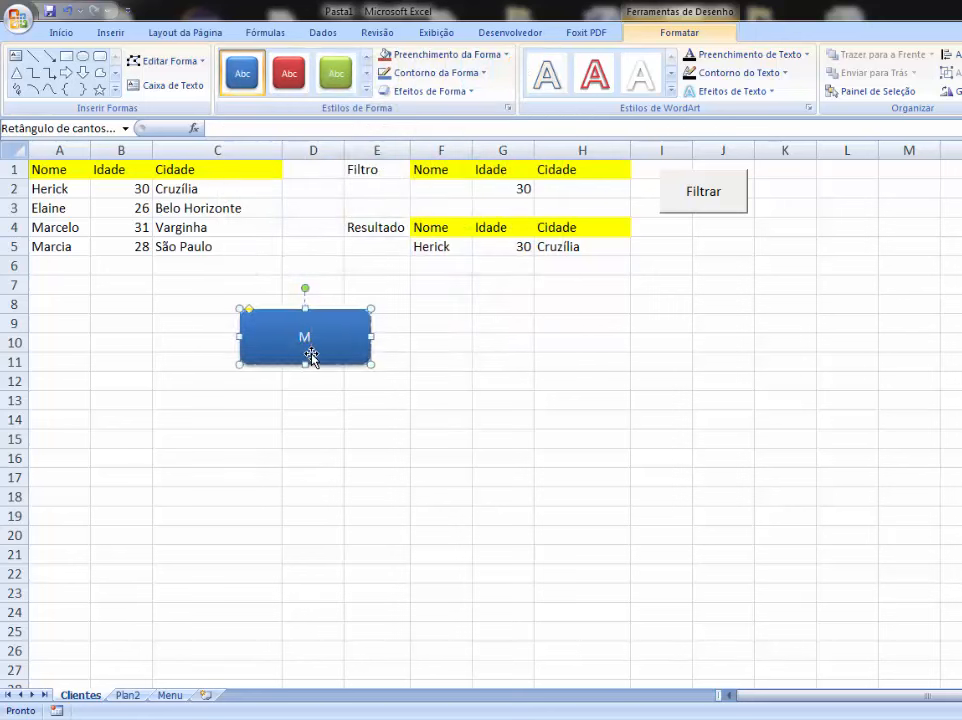
{"action": "type", "text": "oltar Menu"}
{"action": "left_click", "coordinate": [329, 413]}
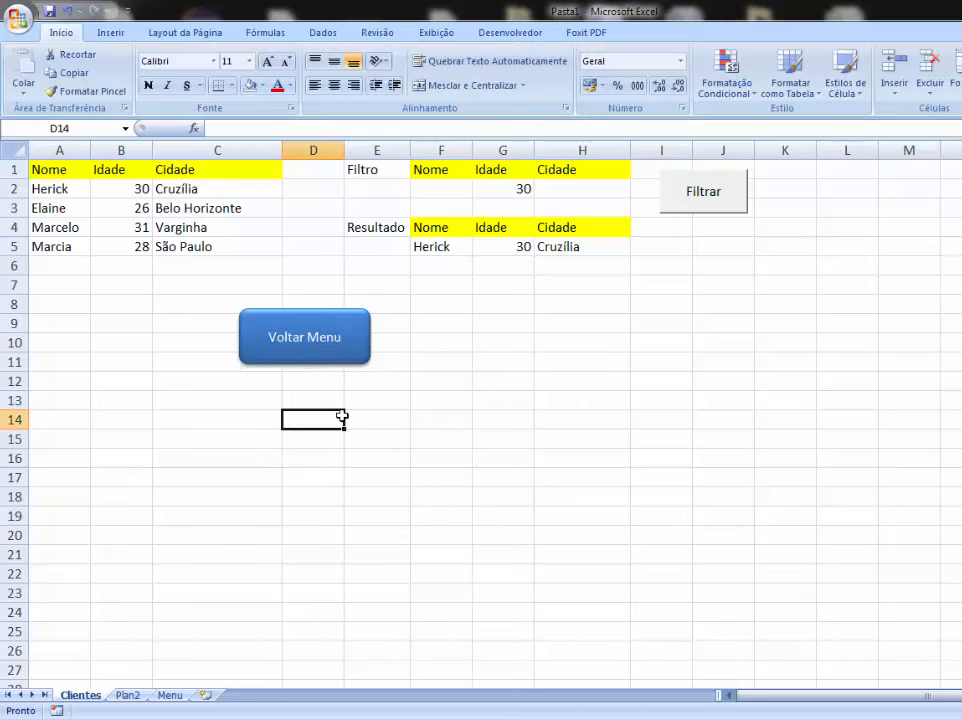
Hyperlink the Voltar Menu shape to cell A1 of the Menu sheet in this document
{"action": "left_click", "coordinate": [350, 322]}
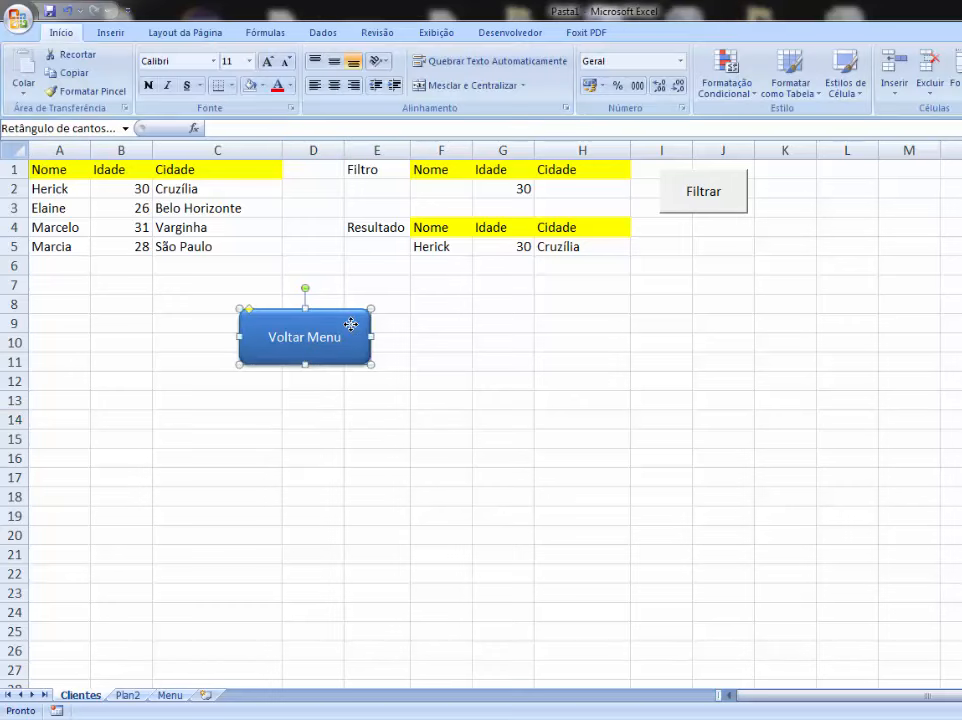
{"action": "left_click", "coordinate": [344, 328]}
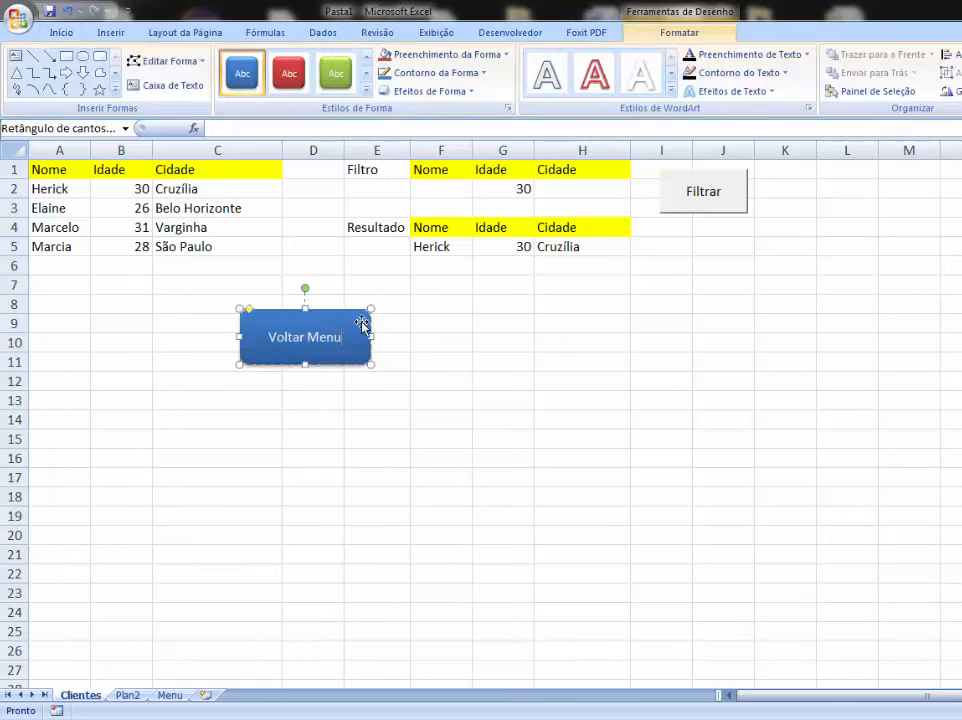
{"action": "left_click", "coordinate": [447, 340]}
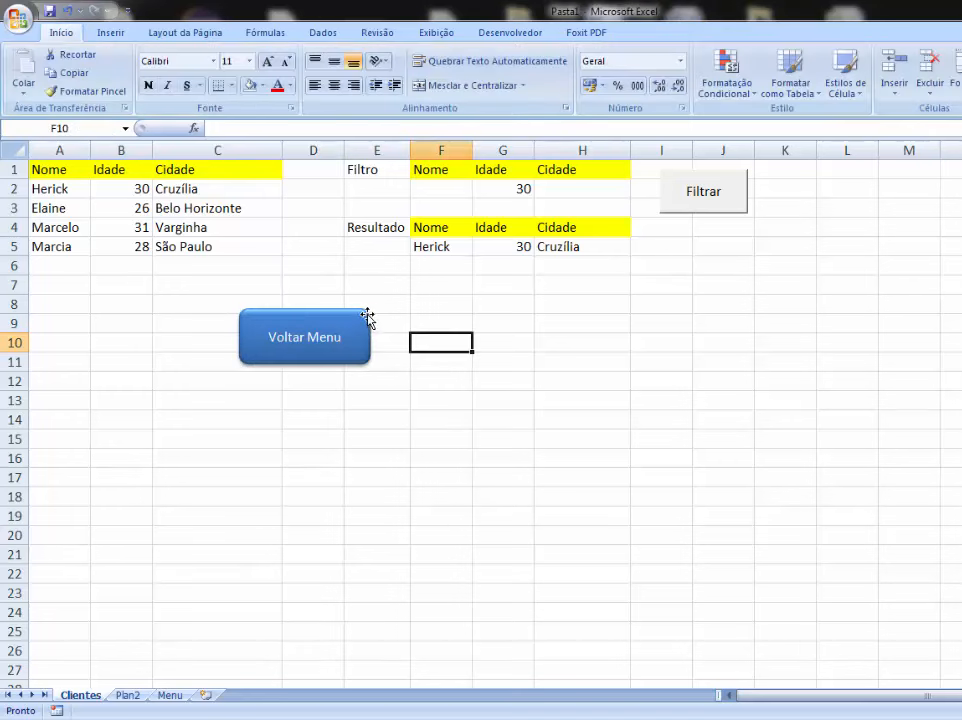
{"action": "left_click", "coordinate": [359, 318]}
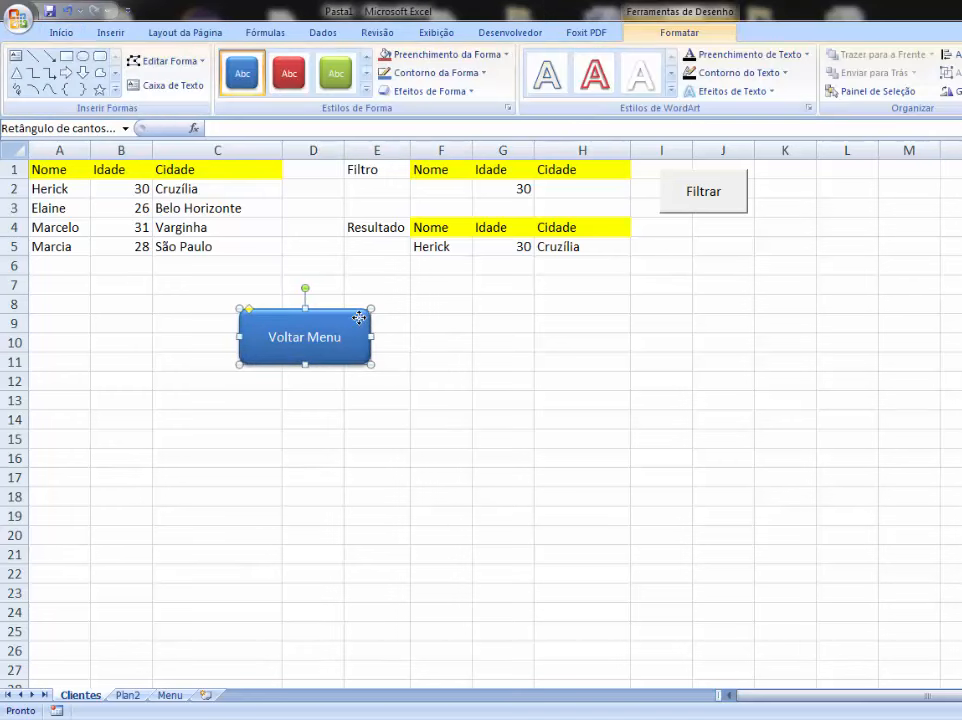
{"action": "left_click", "coordinate": [111, 33]}
{"action": "left_click", "coordinate": [563, 76]}
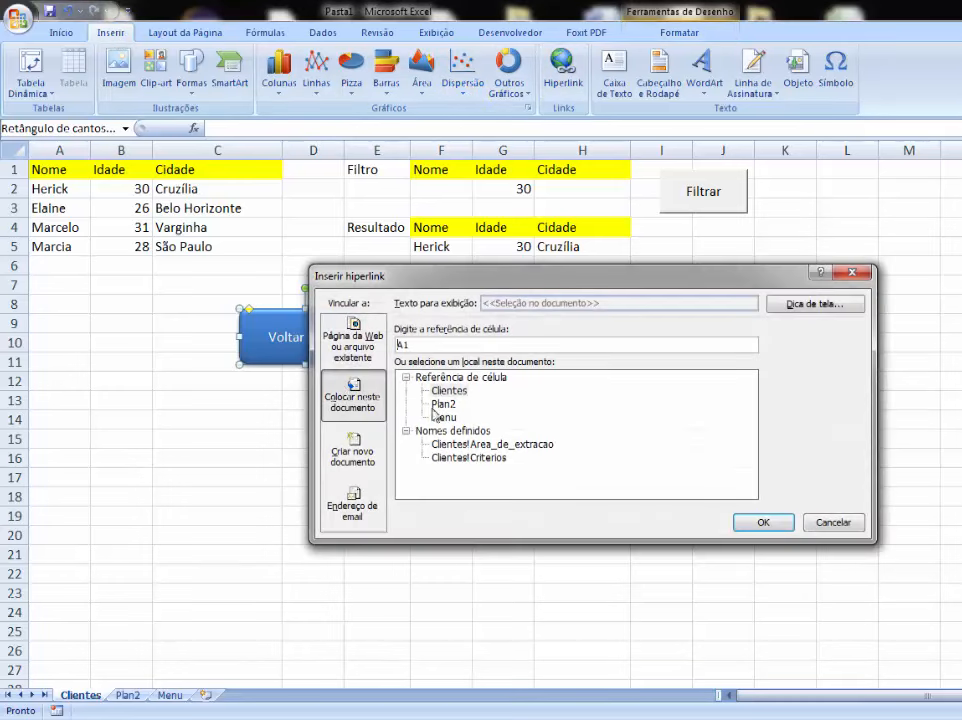
{"action": "left_click", "coordinate": [443, 418]}
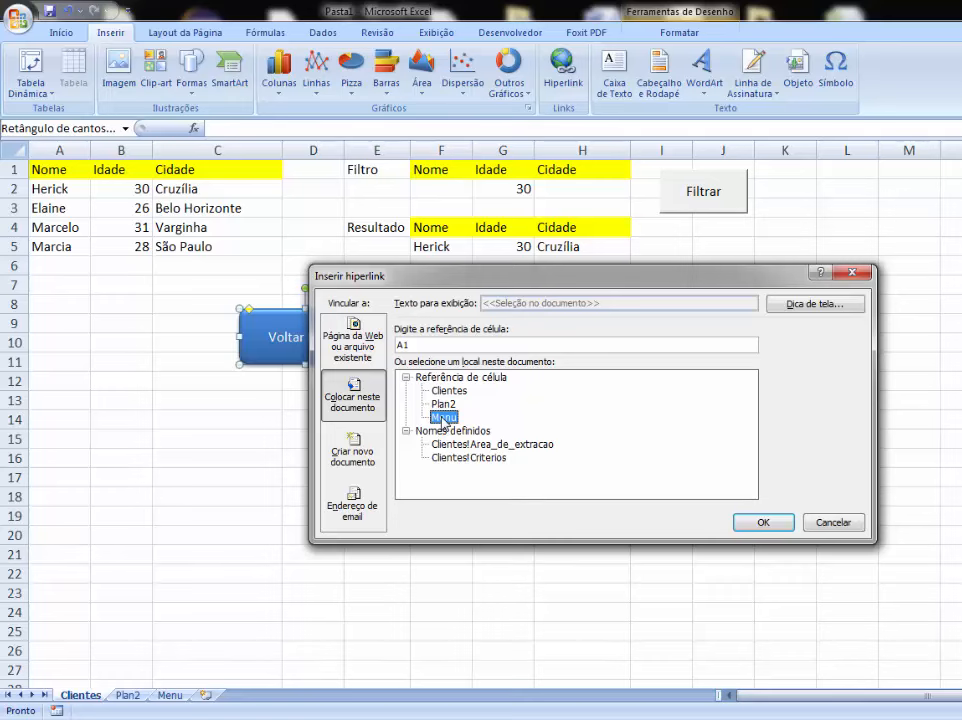
{"action": "left_click", "coordinate": [767, 523]}
{"action": "left_click", "coordinate": [404, 464]}
Test the Voltar Menu link to the Menu sheet and the Filtro de Clientes link back to Clientes
{"action": "left_click", "coordinate": [376, 336]}
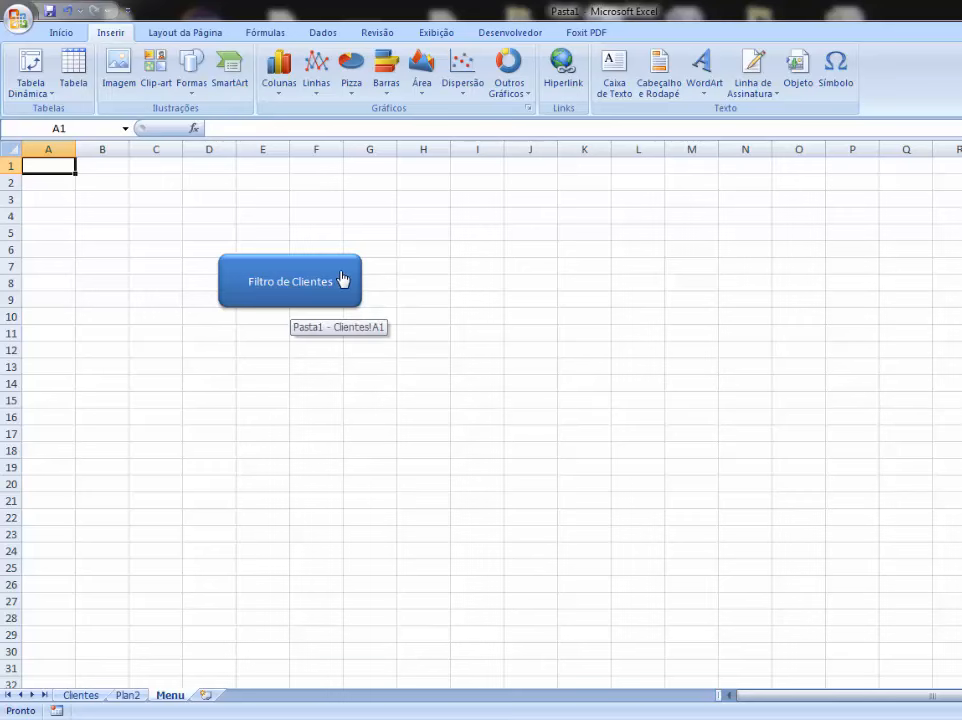
{"action": "left_click", "coordinate": [342, 279]}
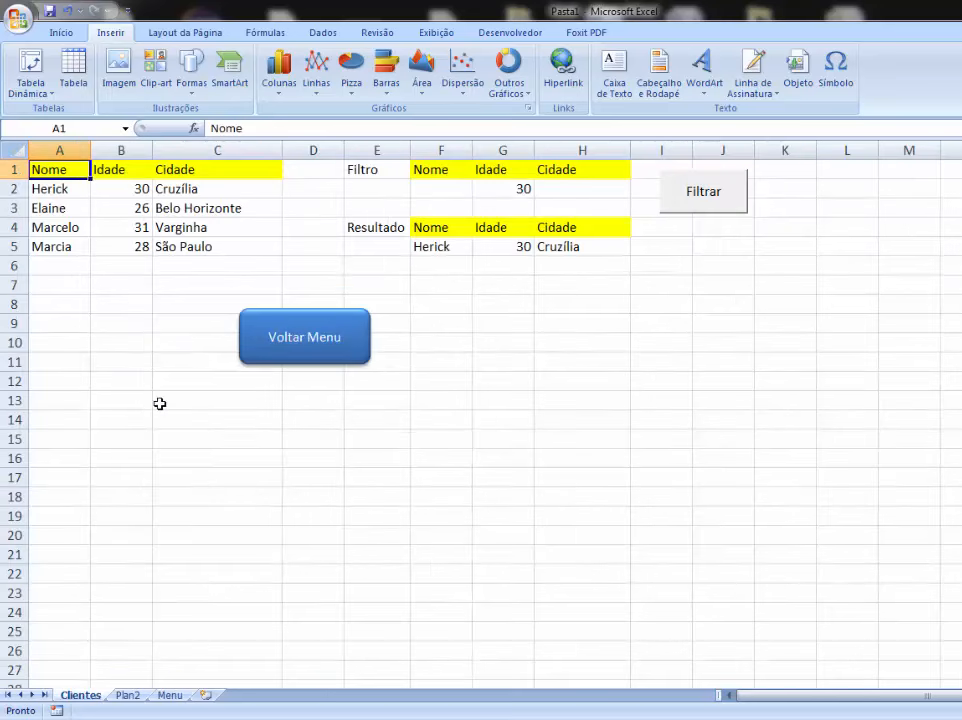
{"action": "left_click", "coordinate": [399, 444]}
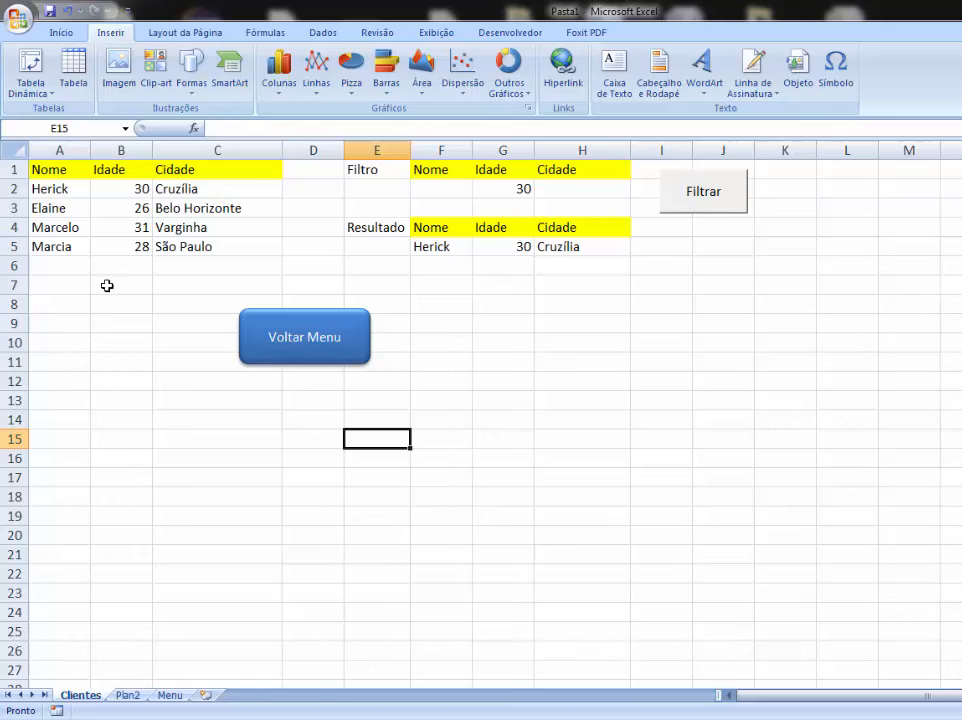
Enter the label Total in cell A7 of the Clientes sheet
{"action": "left_click", "coordinate": [66, 282]}
{"action": "type", "text": "S"}
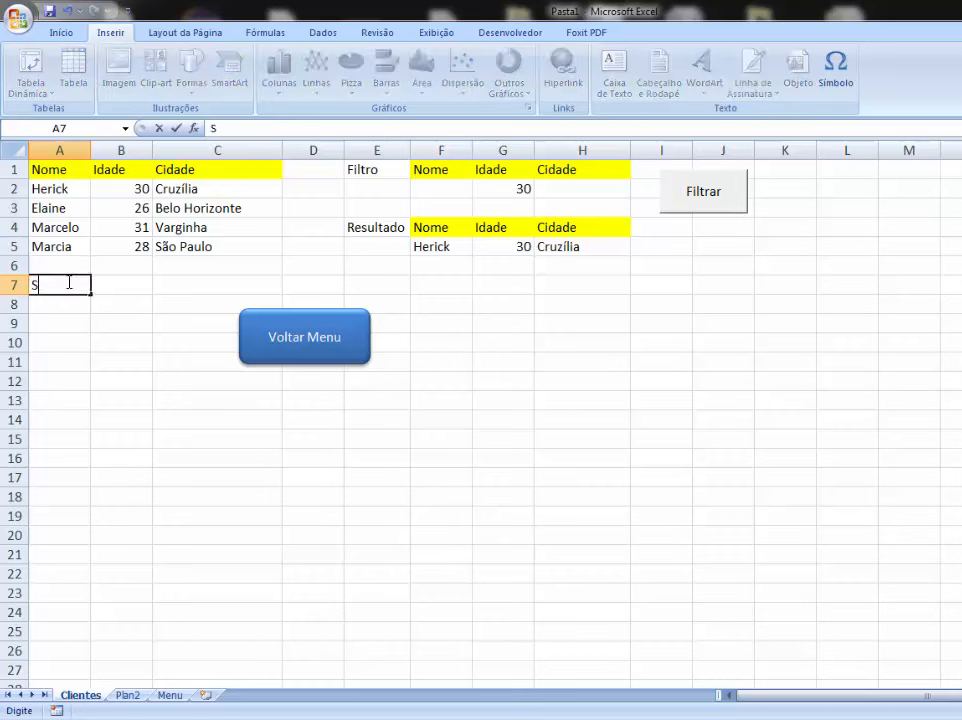
{"action": "type", "text": "oma das"}
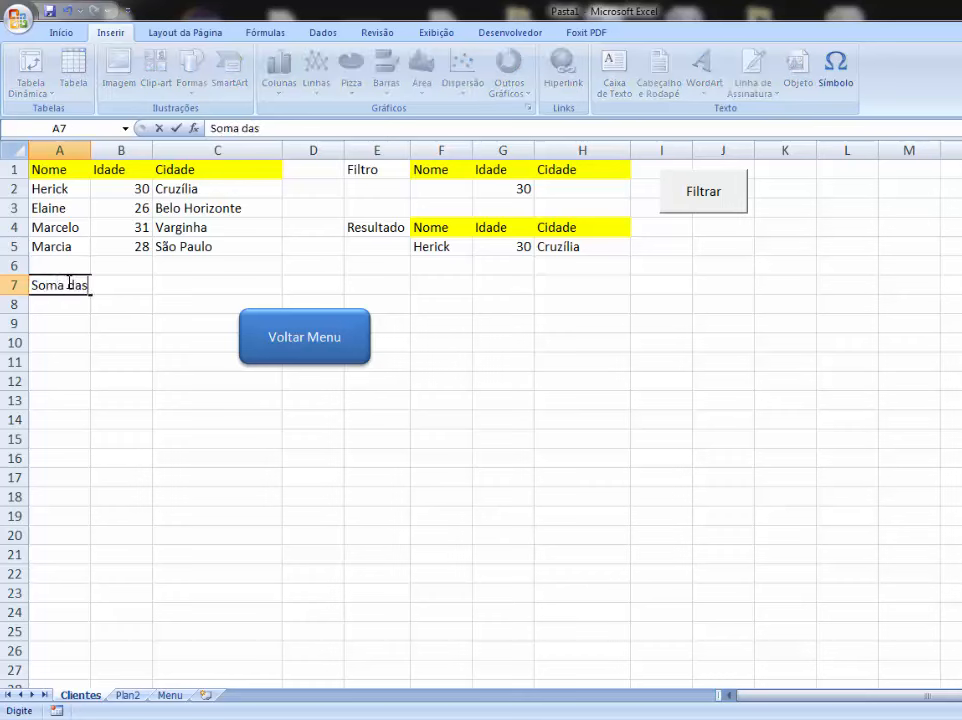
{"action": "key", "text": "BackSpace"}
{"action": "key", "text": "BackSpace"}
{"action": "key", "text": "BackSpace"}
{"action": "key", "text": "BackSpace"}
{"action": "key", "text": "BackSpace"}
{"action": "key", "text": "BackSpace"}
{"action": "key", "text": "BackSpace"}
{"action": "key", "text": "BackSpace"}
{"action": "type", "text": "Total"}
{"action": "key", "text": "Return"}
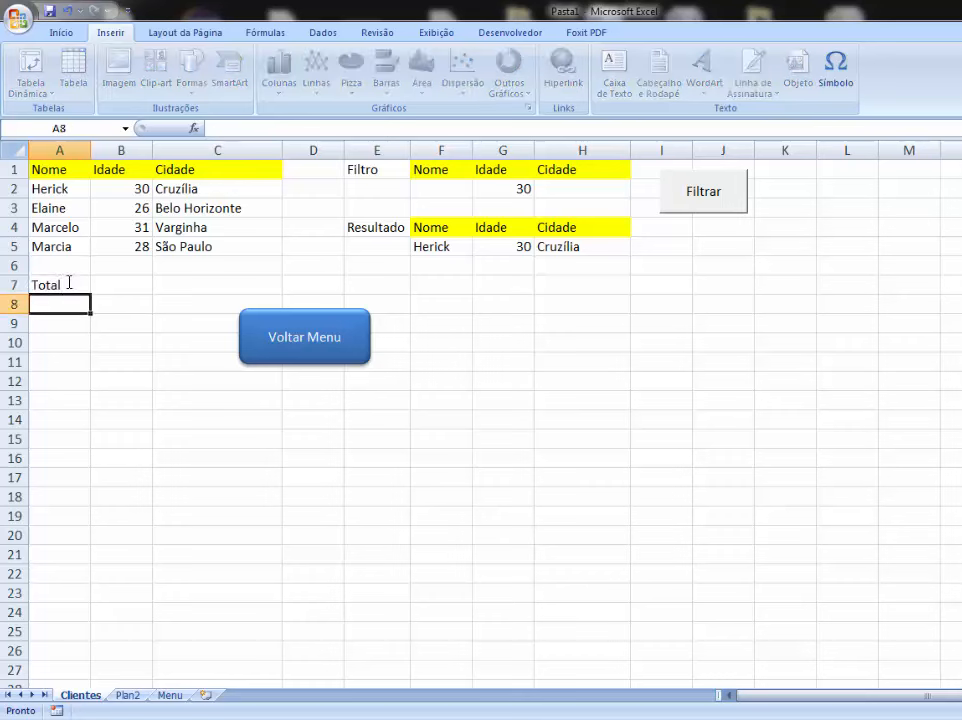
Sum the Idade values in cell B7 with the formula =soma(B2:B5)
{"action": "key", "text": "Right"}
{"action": "key", "text": "Up"}
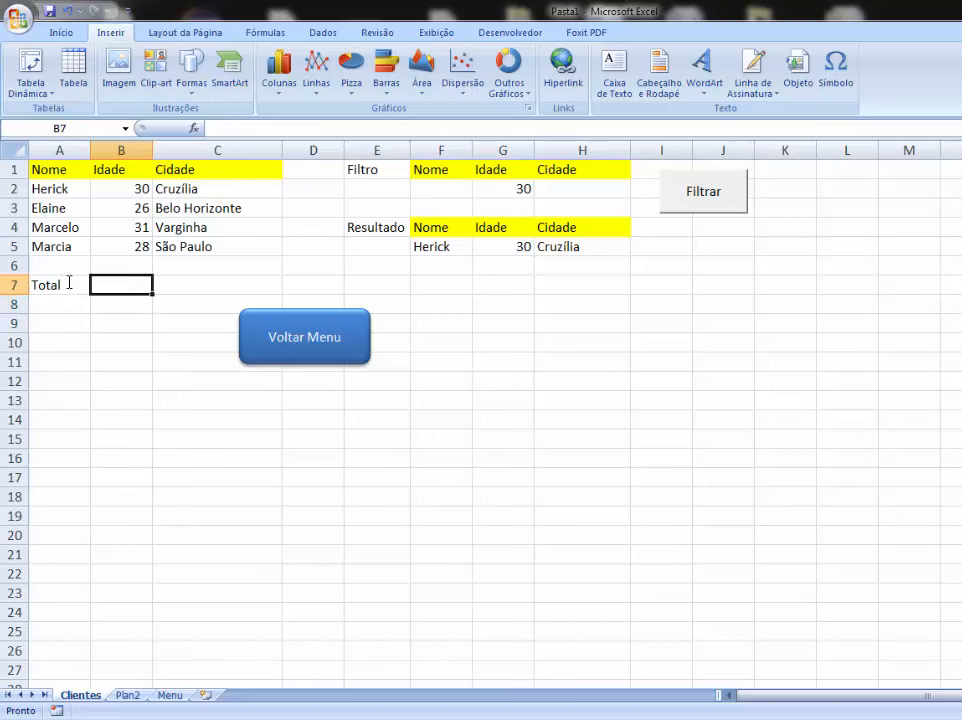
{"action": "type", "text": "=soma("}
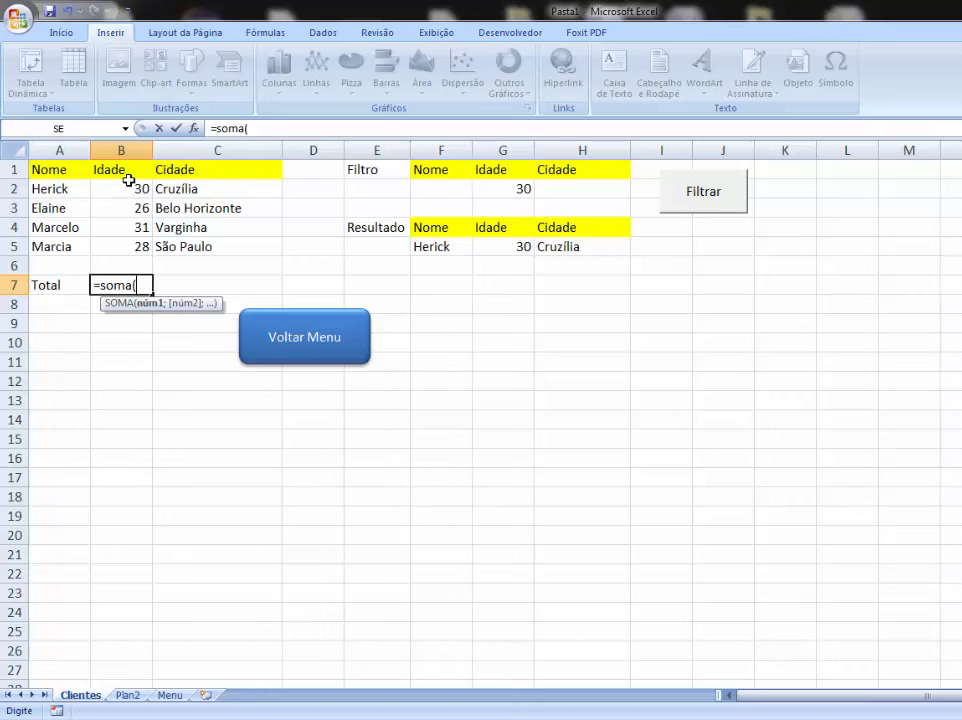
{"action": "left_click_drag", "start_coordinate": [125, 186], "coordinate": [126, 248]}
{"action": "type", "text": ")"}
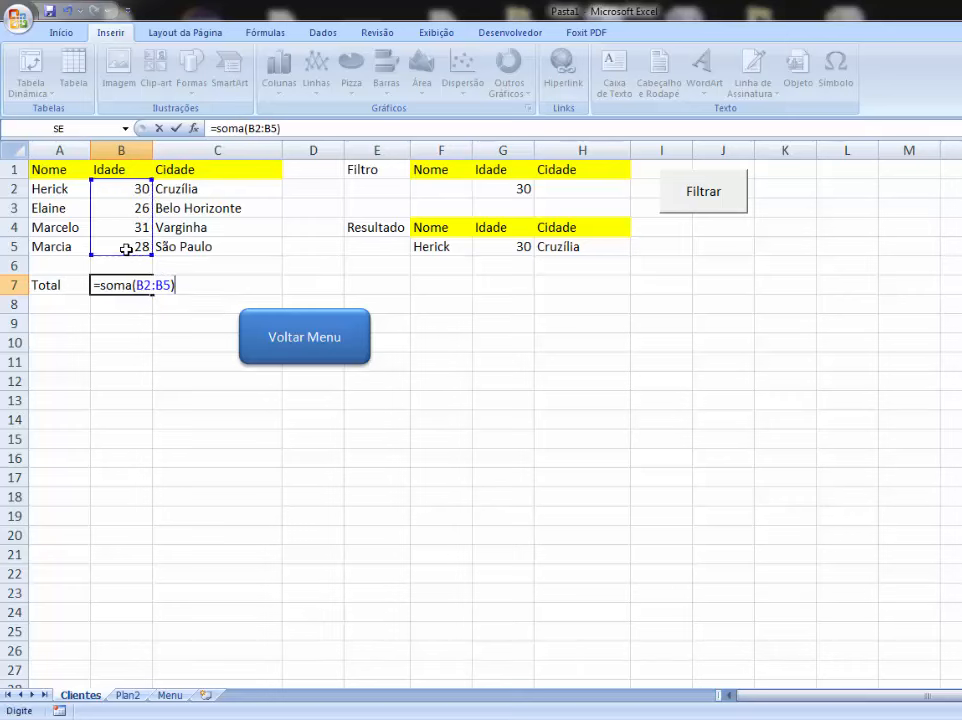
{"action": "key", "text": "Return"}
{"action": "left_click", "coordinate": [92, 414]}
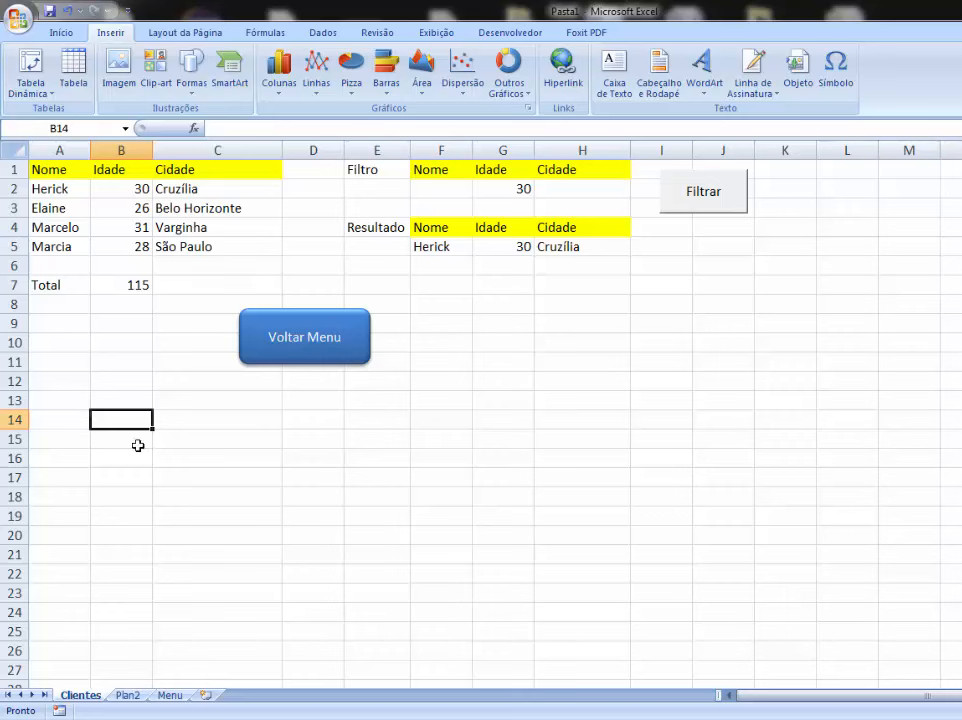
Move the Voltar Menu shape down to rows 13 to 16 and test its link to Menu and the link back
{"action": "right_click", "coordinate": [358, 322]}
{"action": "key", "text": "Escape"}
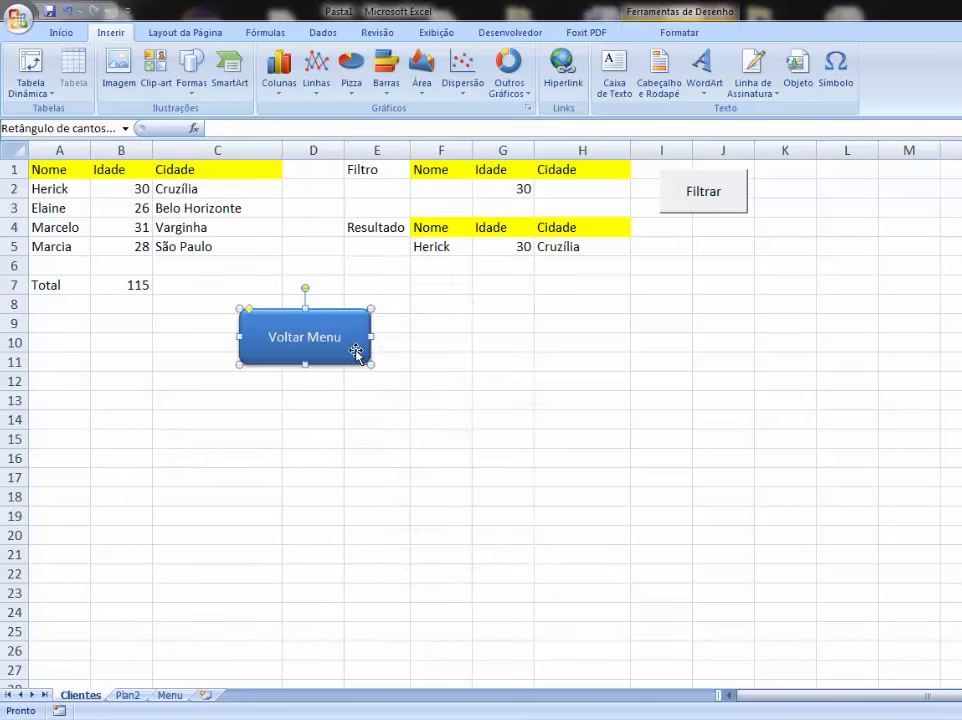
{"action": "left_click_drag", "start_coordinate": [354, 325], "coordinate": [371, 409]}
{"action": "left_click", "coordinate": [445, 345]}
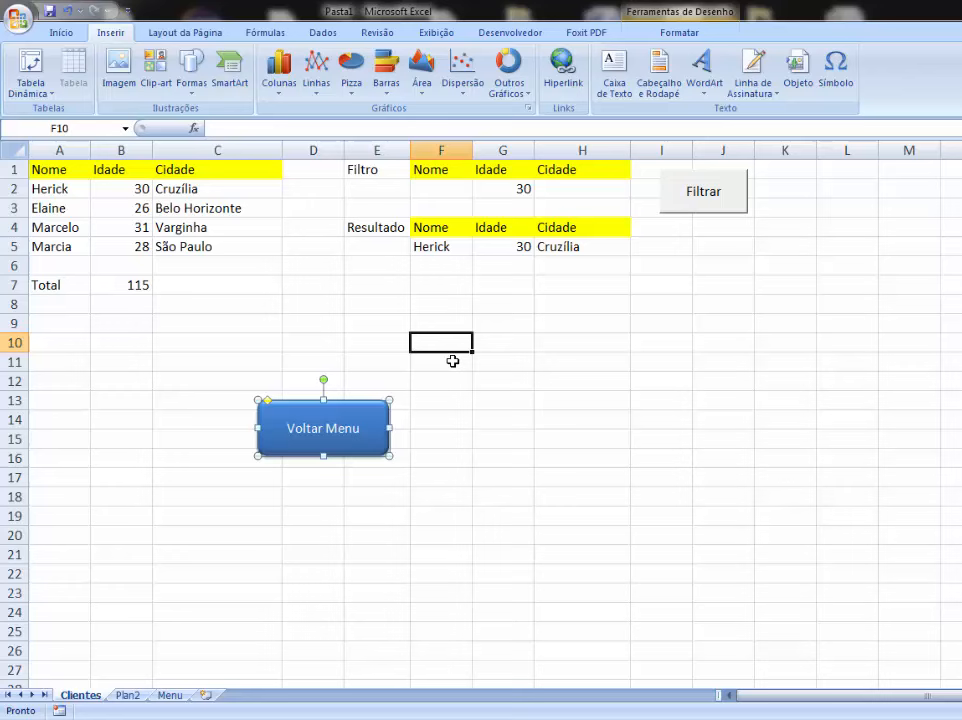
{"action": "left_click", "coordinate": [356, 412]}
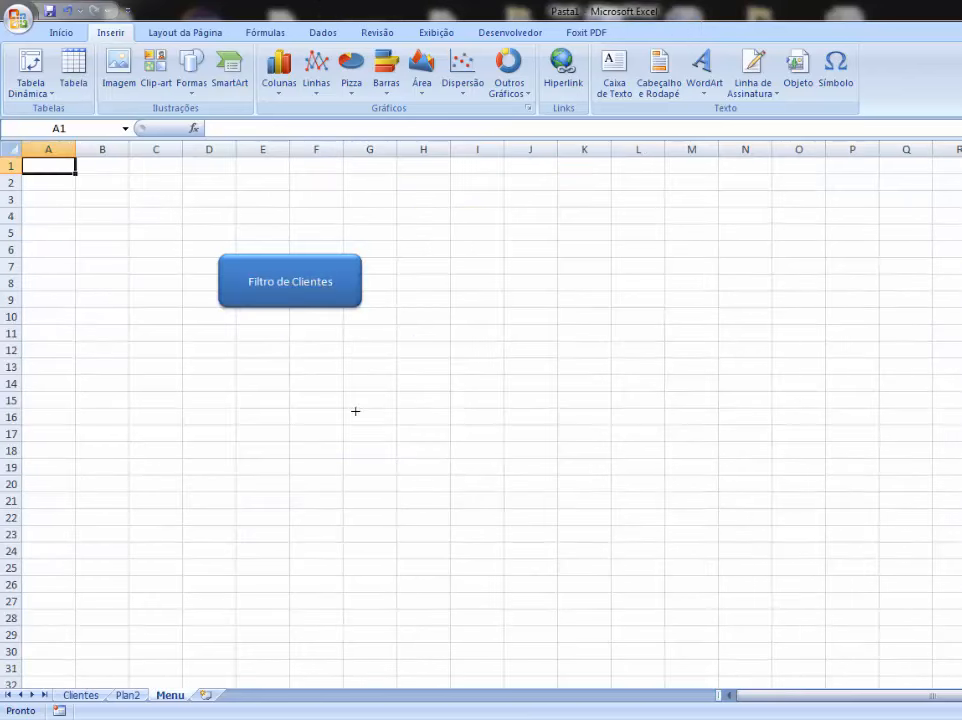
{"action": "left_click", "coordinate": [333, 292]}
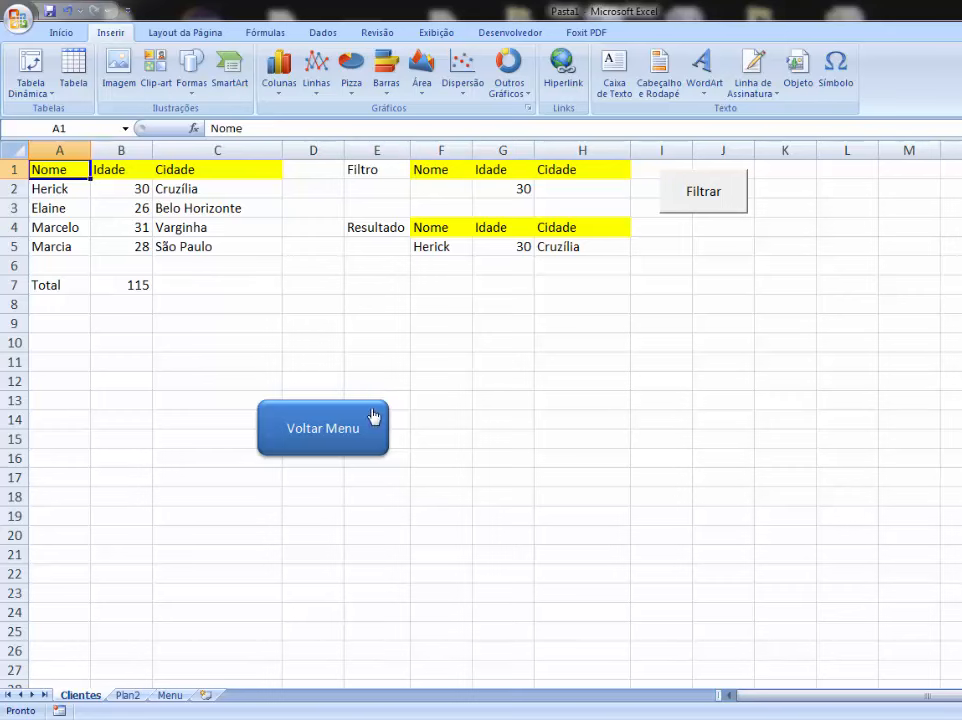
Move the Voltar Menu shape on the Clientes sheet up to rows 9 to 12
{"action": "right_click", "coordinate": [354, 412]}
{"action": "key", "text": "Escape"}
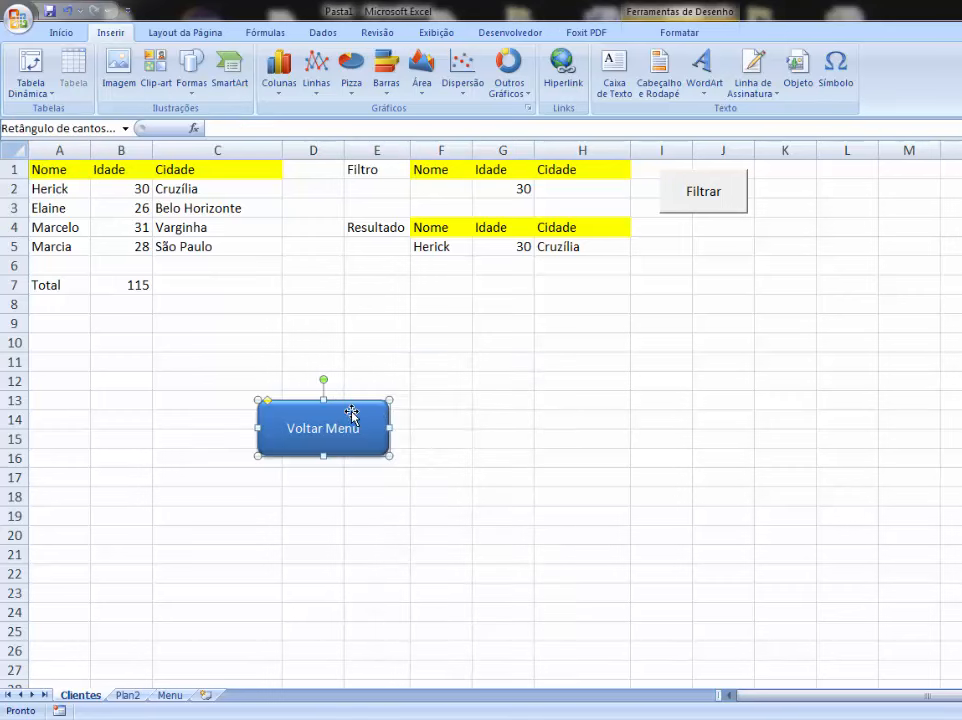
{"action": "left_click_drag", "start_coordinate": [352, 414], "coordinate": [350, 336]}
{"action": "left_click", "coordinate": [438, 364]}
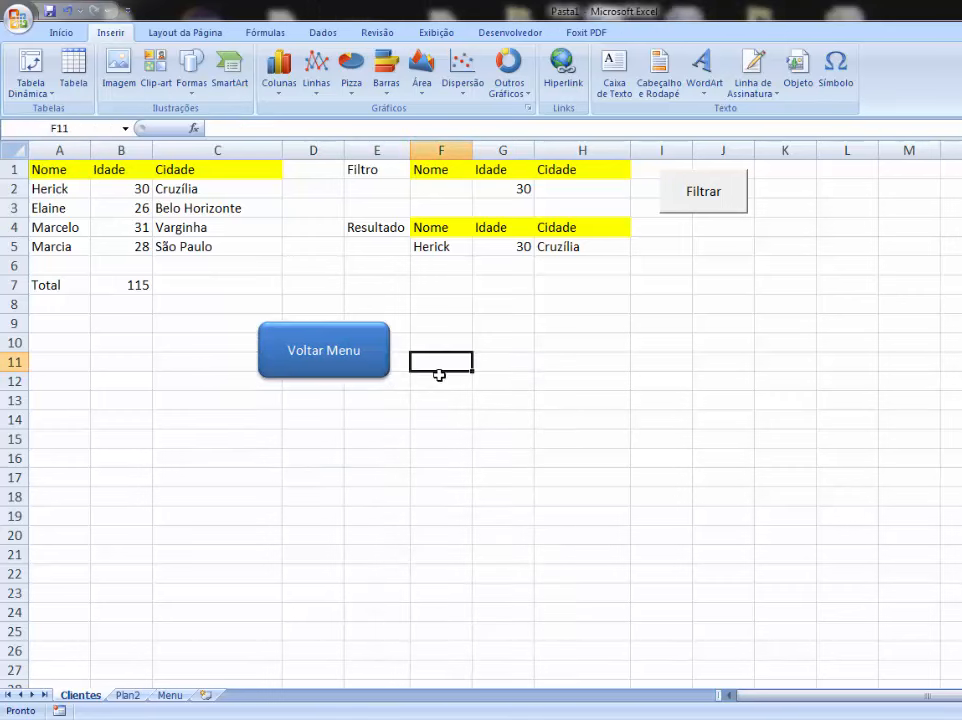
Hide all rows of the Clientes sheet from row 14 to the last row
{"action": "left_click", "coordinate": [110, 409]}
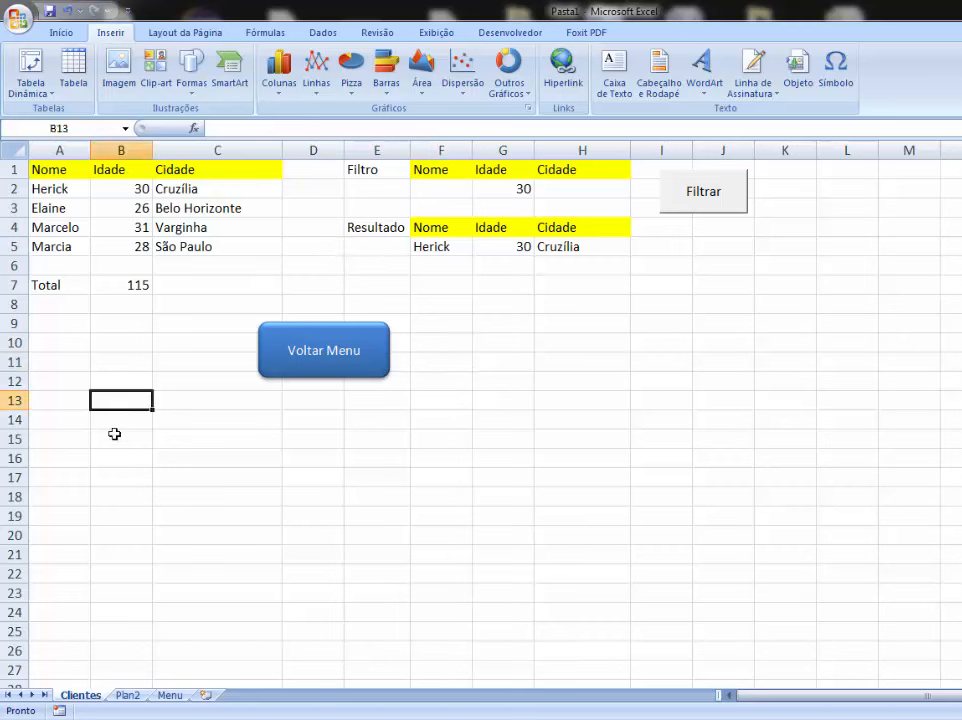
{"action": "left_click_drag", "start_coordinate": [347, 511], "coordinate": [315, 512]}
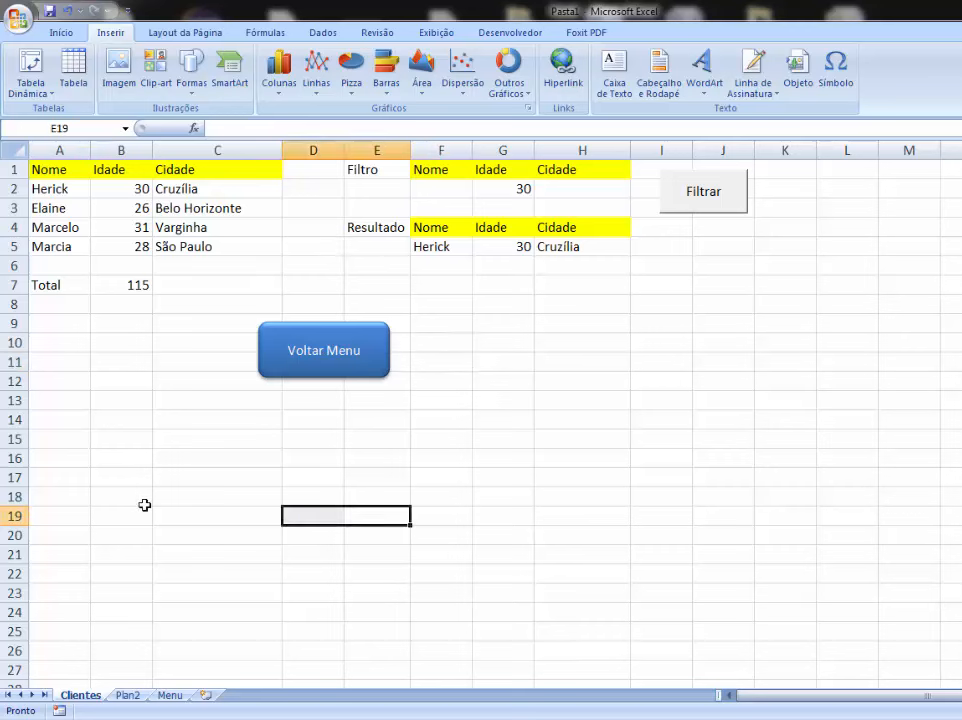
{"action": "left_click", "coordinate": [10, 420]}
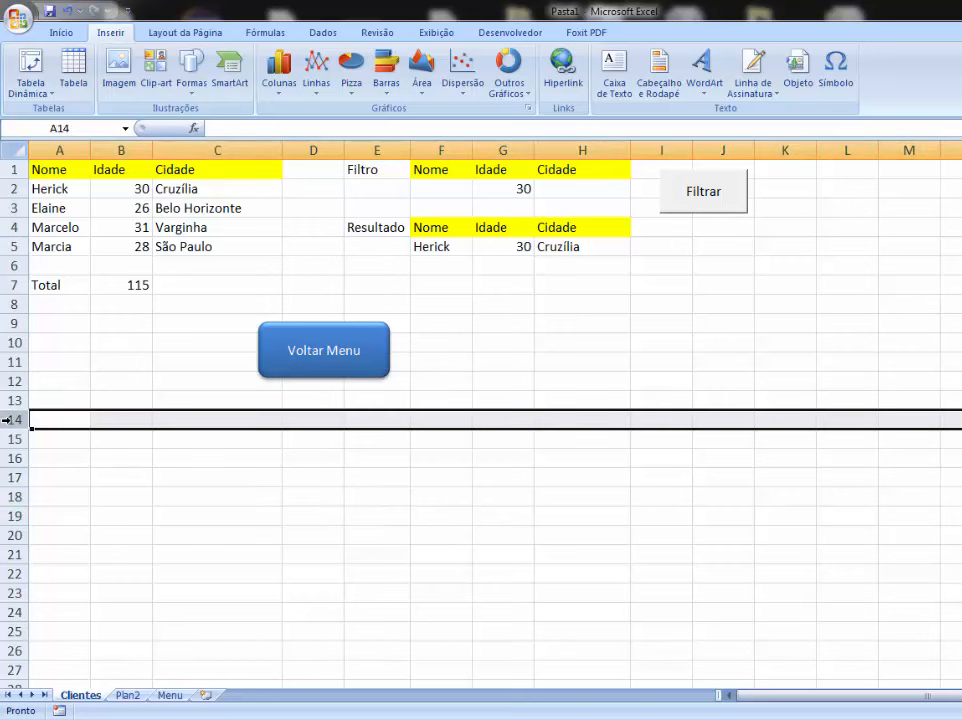
{"action": "left_click", "coordinate": [77, 443]}
{"action": "left_click", "coordinate": [7, 420]}
{"action": "key", "text": "ctrl+shift+Down"}
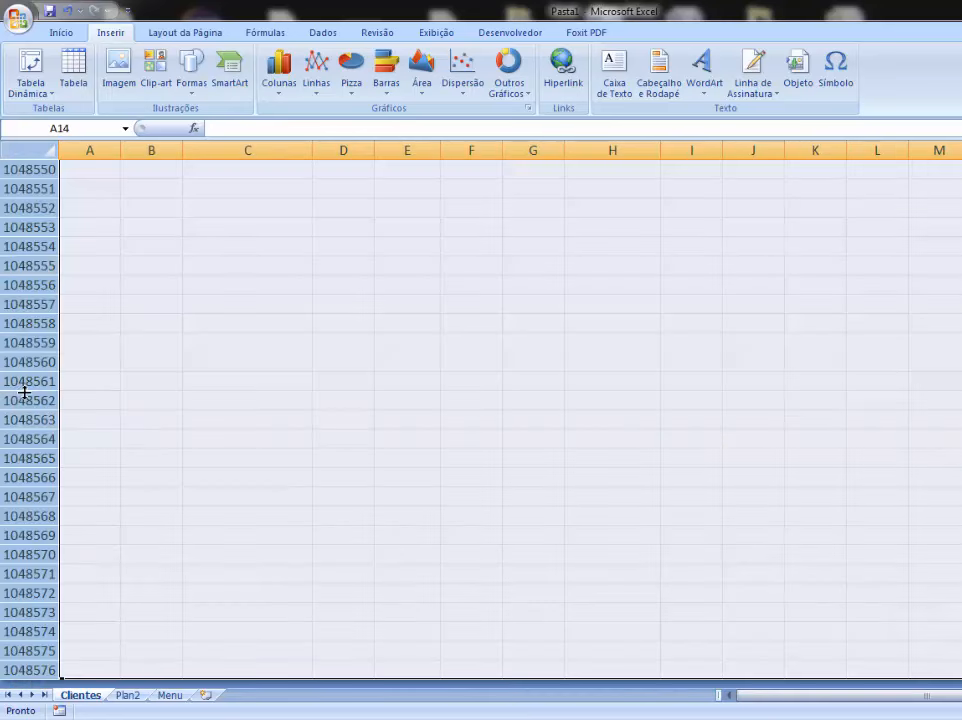
{"action": "right_click", "coordinate": [24, 402]}
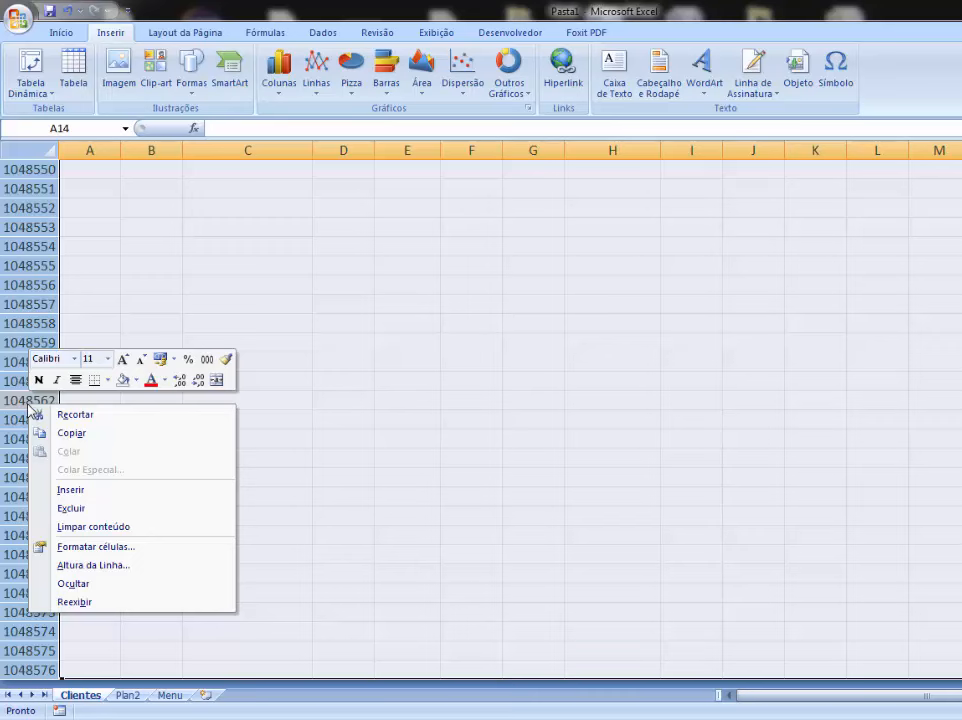
{"action": "left_click", "coordinate": [80, 583]}
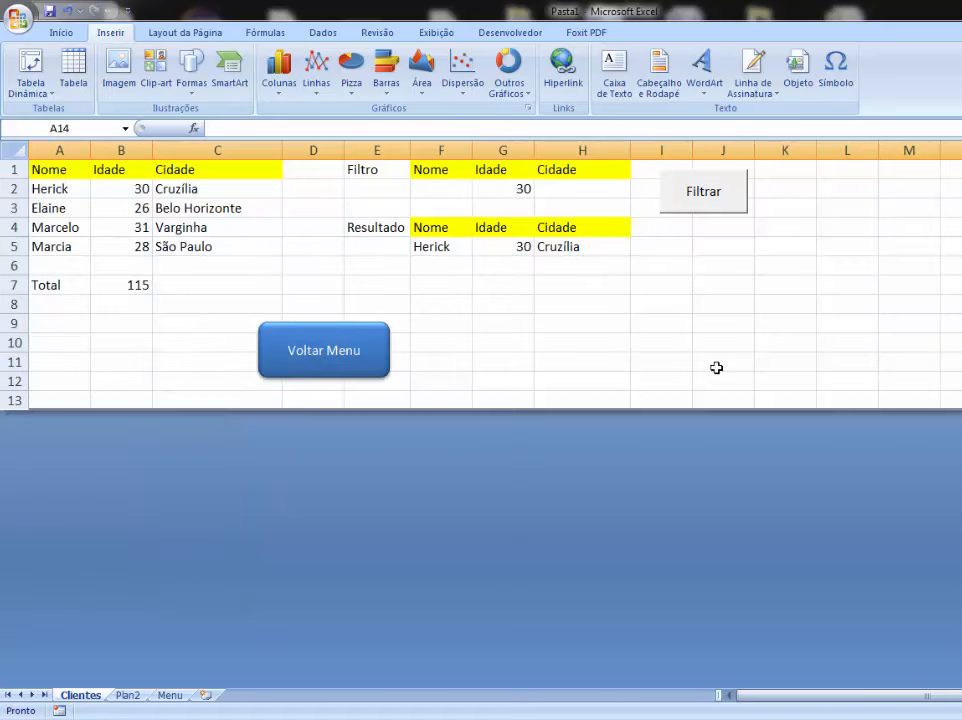
{"action": "left_click", "coordinate": [846, 288]}
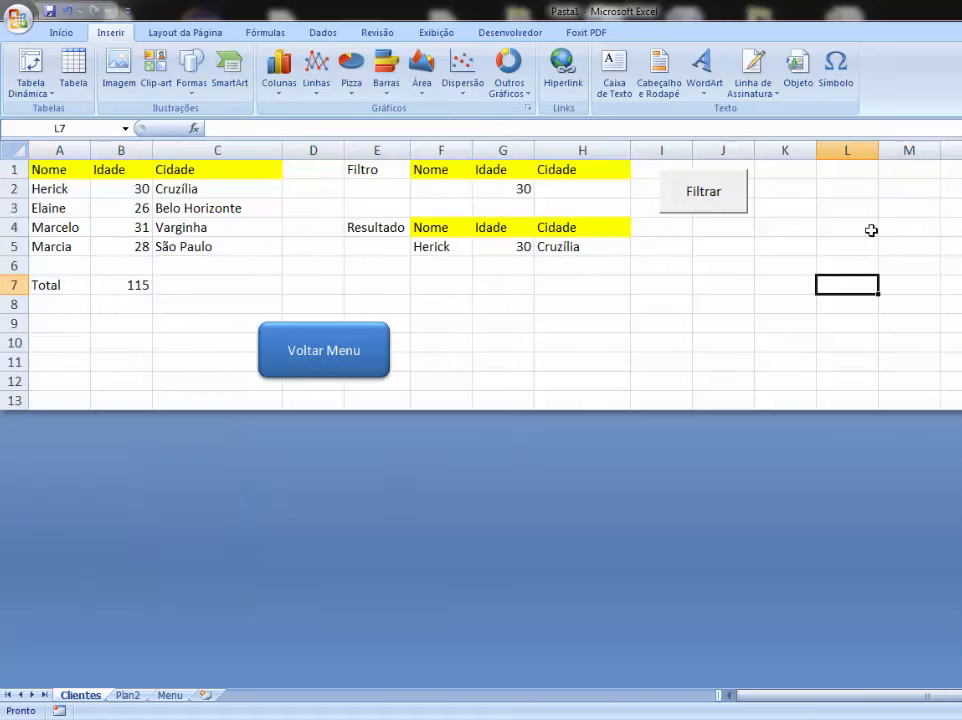
Hide all columns of the Clientes sheet from column L to the last column
{"action": "left_click", "coordinate": [855, 143]}
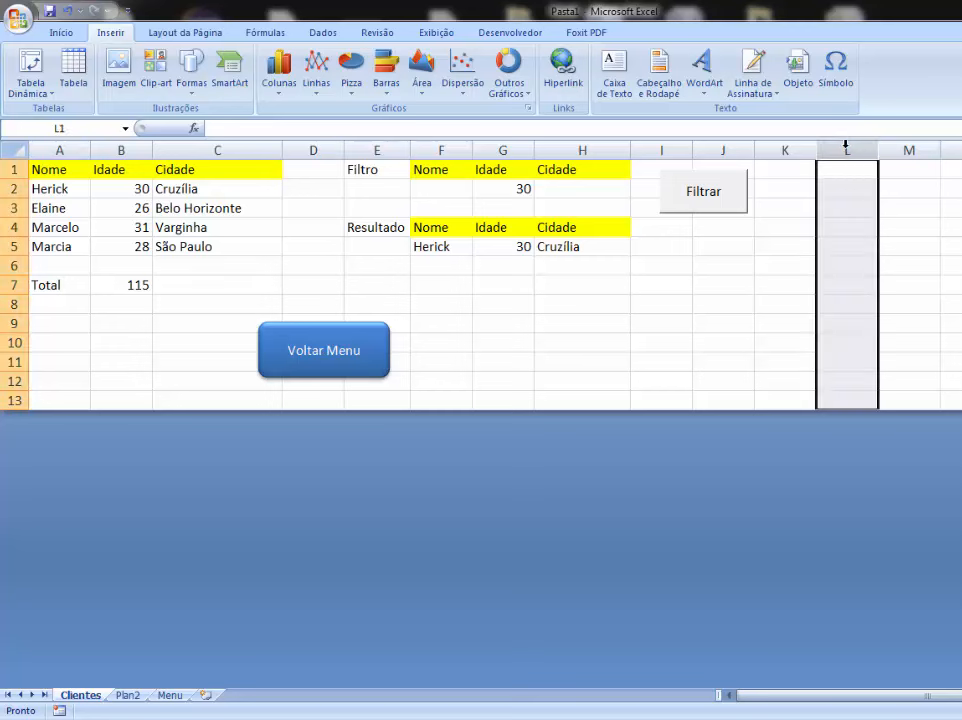
{"action": "key", "text": "ctrl+shift+Right"}
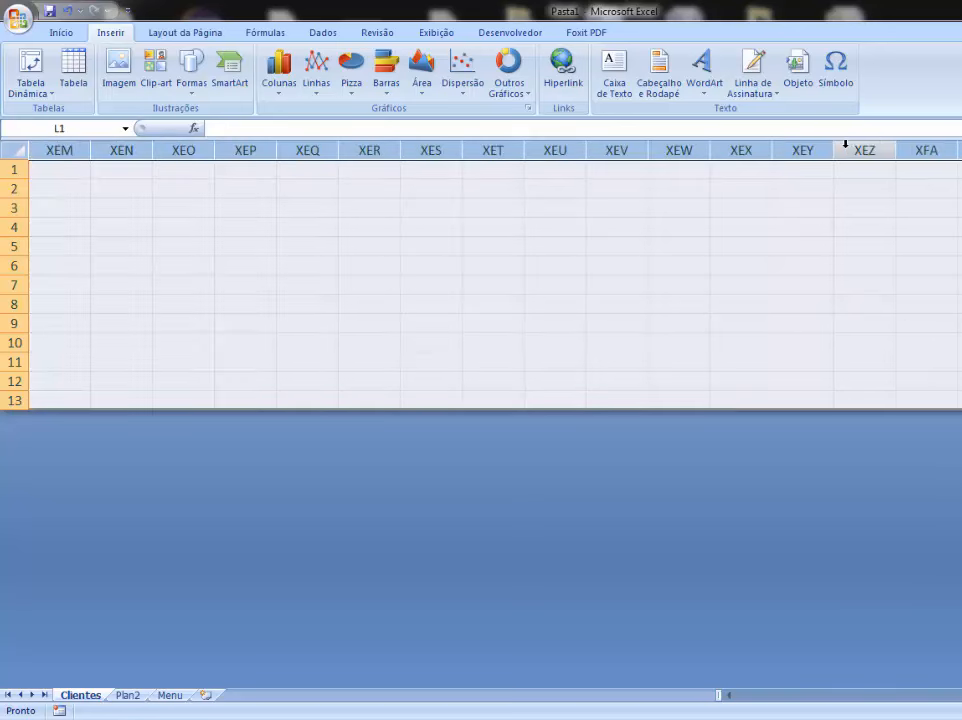
{"action": "right_click", "coordinate": [852, 146]}
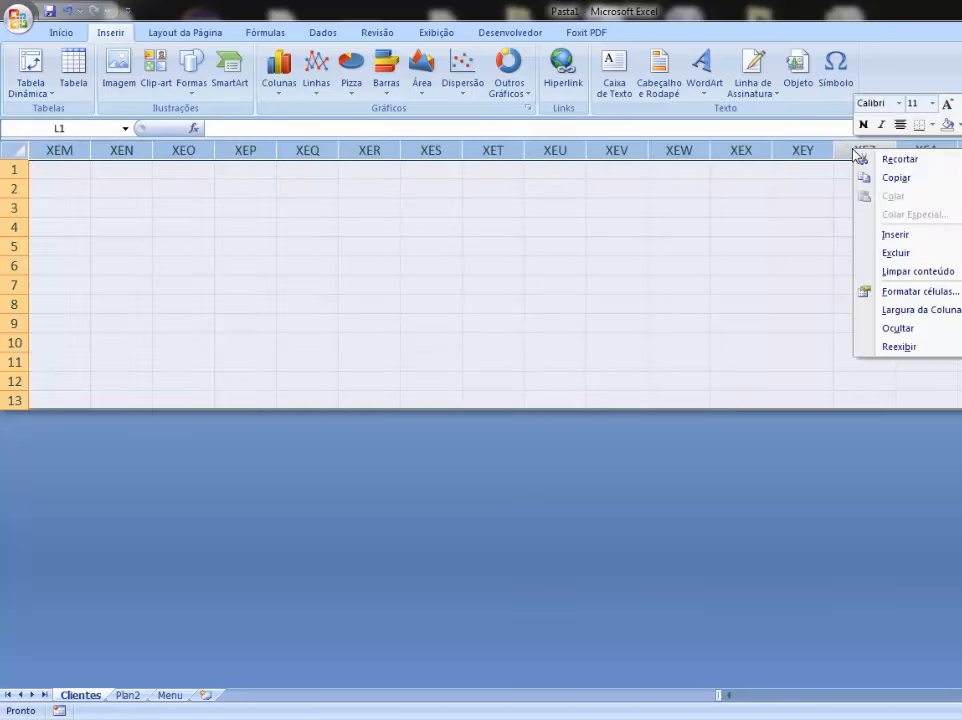
{"action": "left_click", "coordinate": [900, 330]}
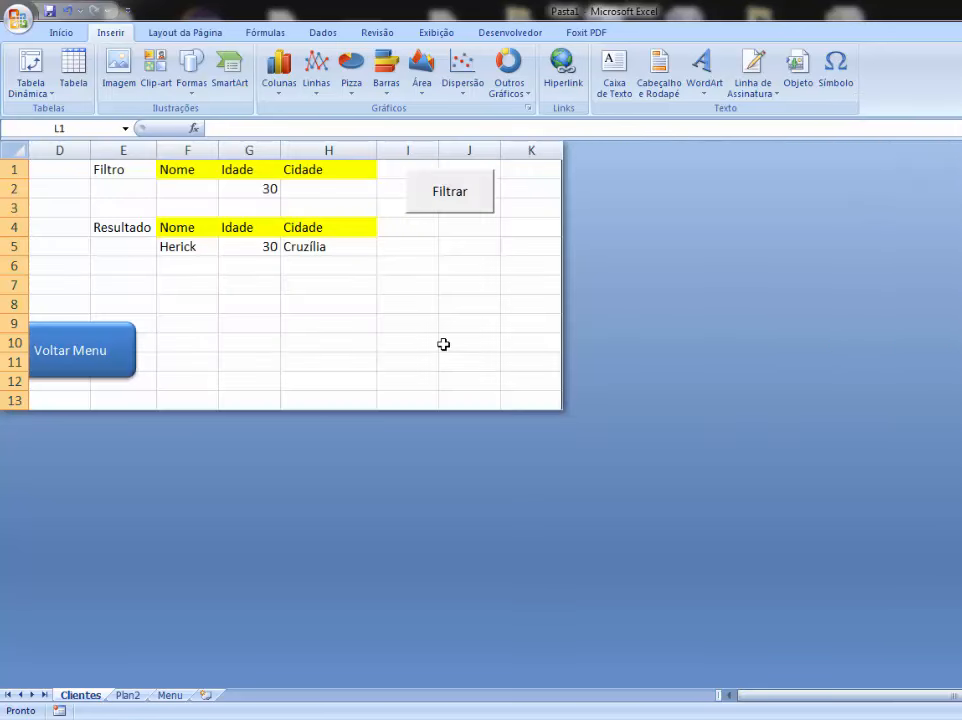
{"action": "left_click_drag", "start_coordinate": [912, 696], "coordinate": [893, 708]}
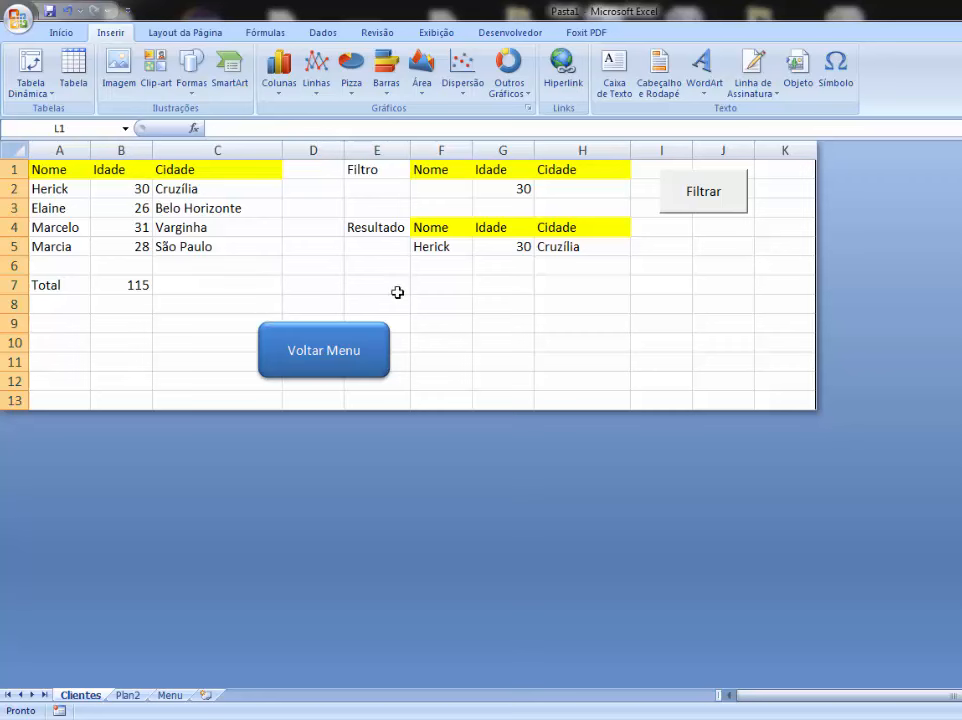
{"action": "left_click", "coordinate": [526, 345]}
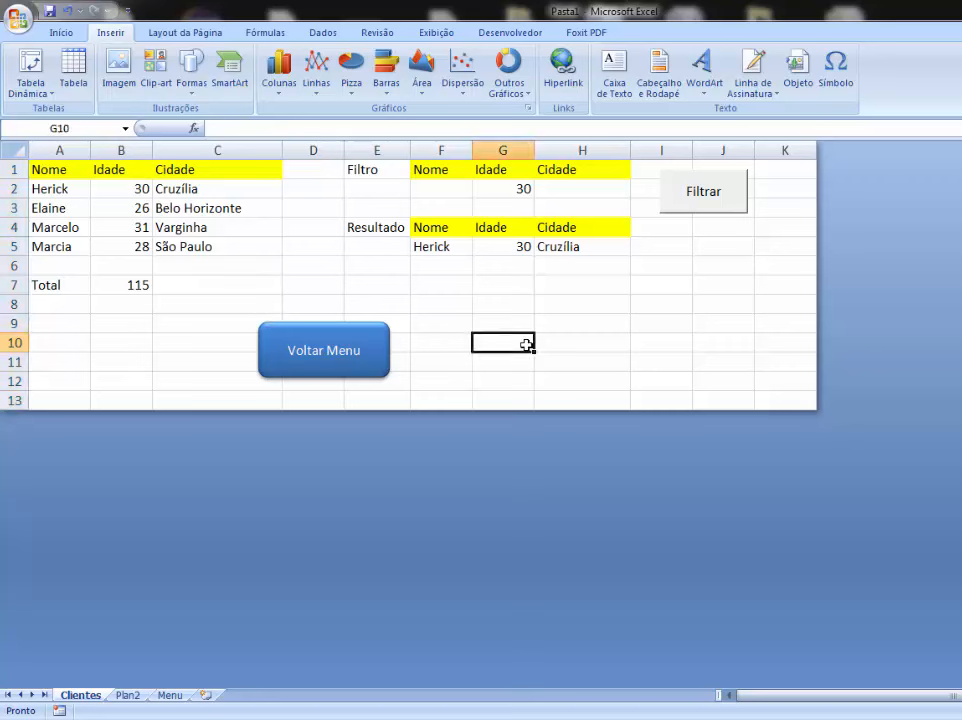
Move the Filtro de Clientes shape on the Menu sheet to columns B to E, rows 5 to 8
{"action": "left_click", "coordinate": [170, 696]}
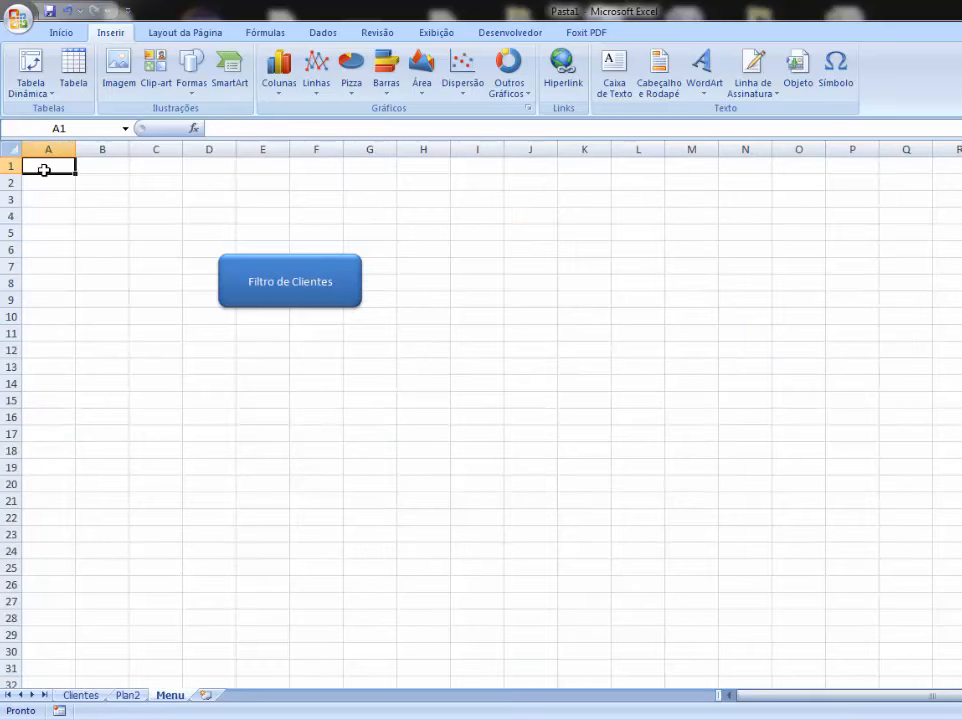
{"action": "right_click", "coordinate": [236, 268]}
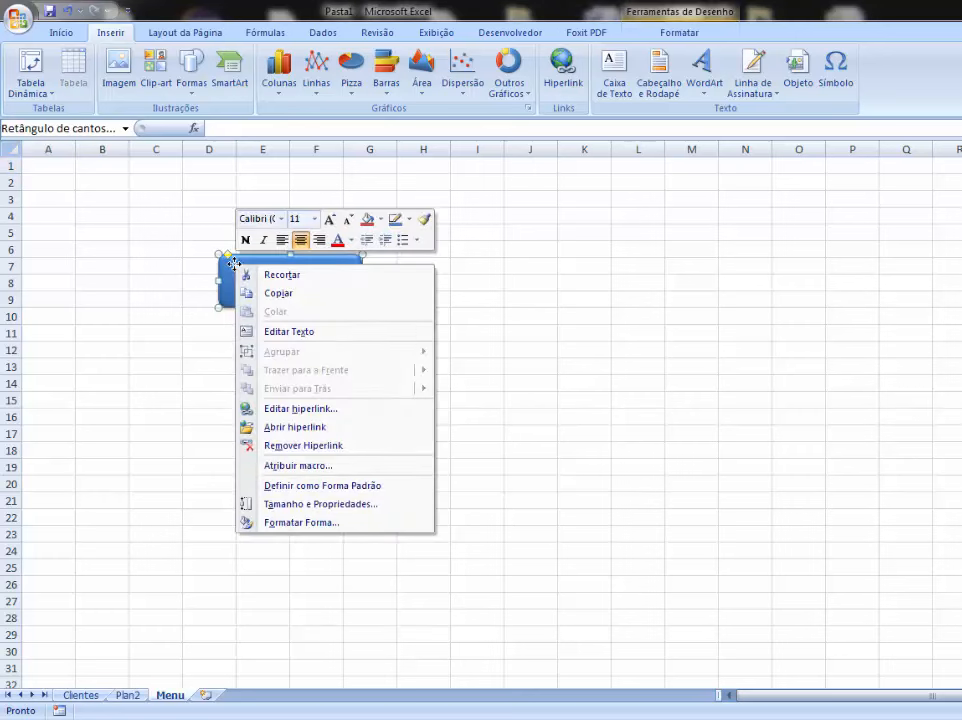
{"action": "key", "text": "Escape"}
{"action": "left_click", "coordinate": [209, 399]}
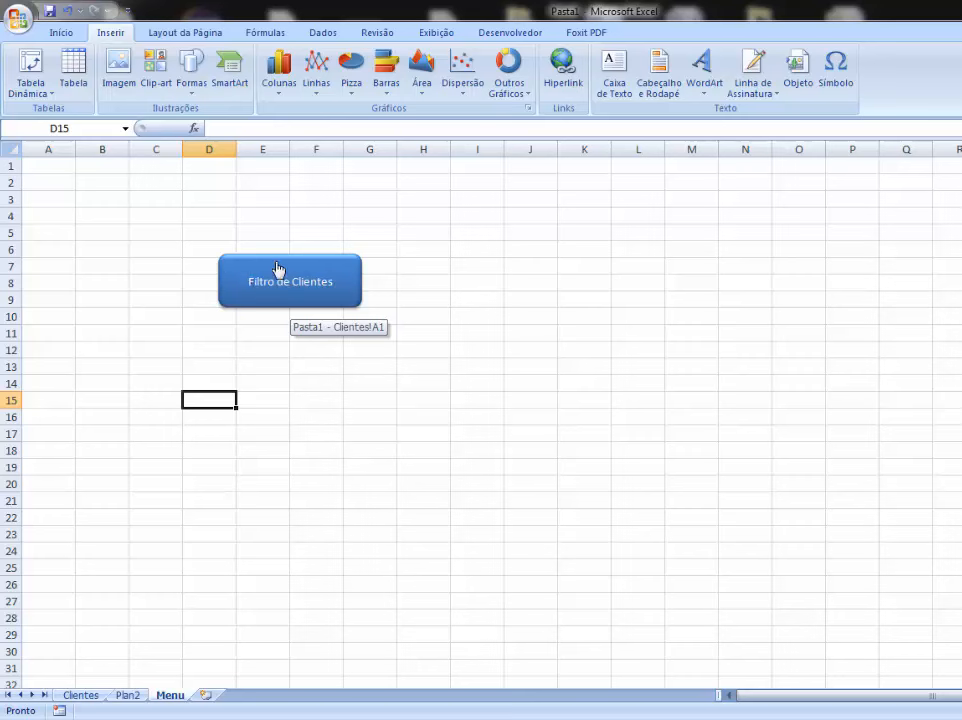
{"action": "right_click", "coordinate": [237, 265]}
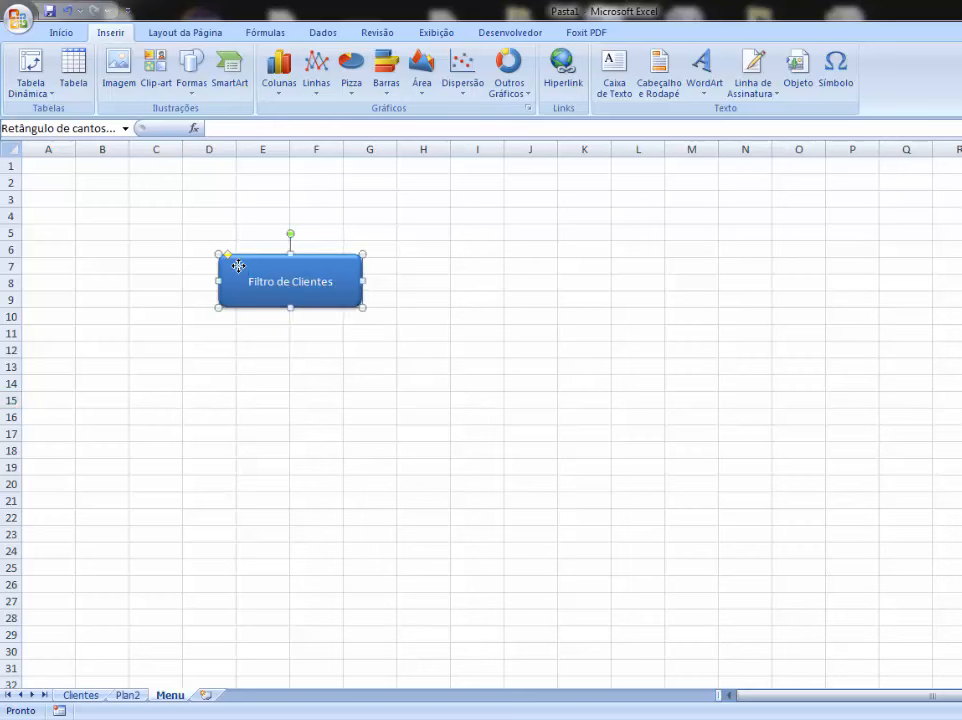
{"action": "key", "text": "Escape"}
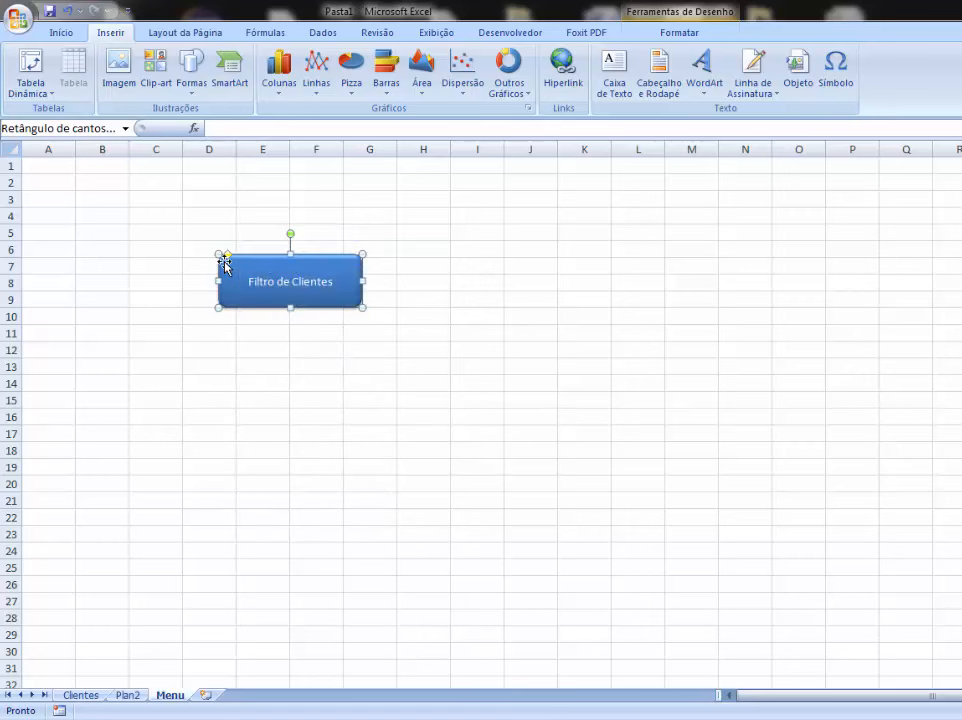
{"action": "left_click_drag", "start_coordinate": [224, 261], "coordinate": [122, 243]}
{"action": "left_click", "coordinate": [281, 410]}
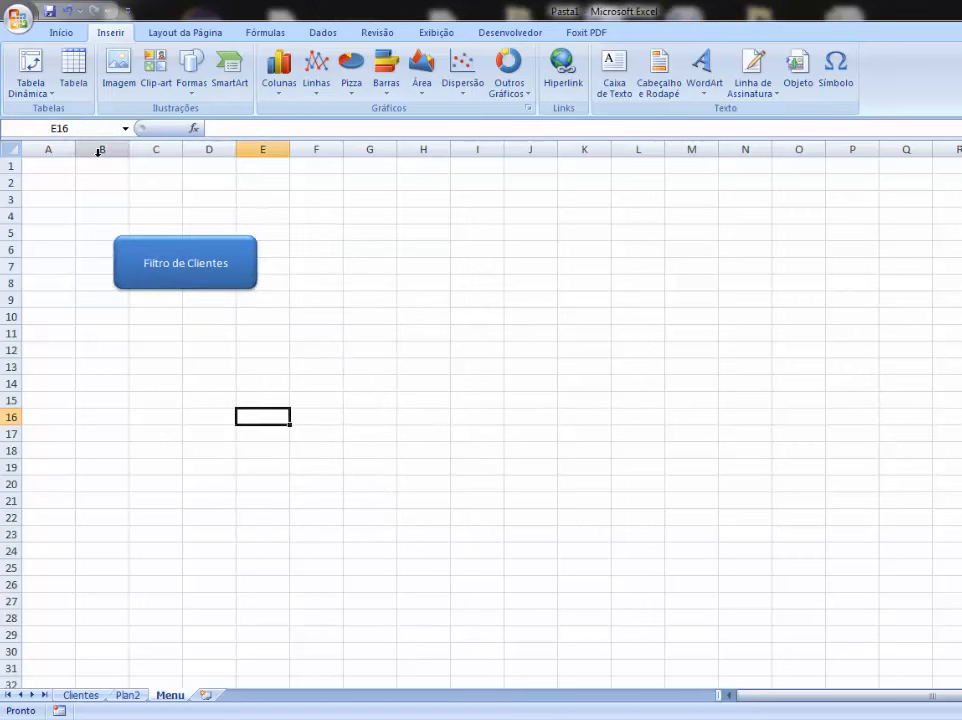
Merge and center the ranges A1:G2 and A19:G20 on the Menu sheet as two separate blocks
{"action": "left_click_drag", "start_coordinate": [54, 167], "coordinate": [354, 190]}
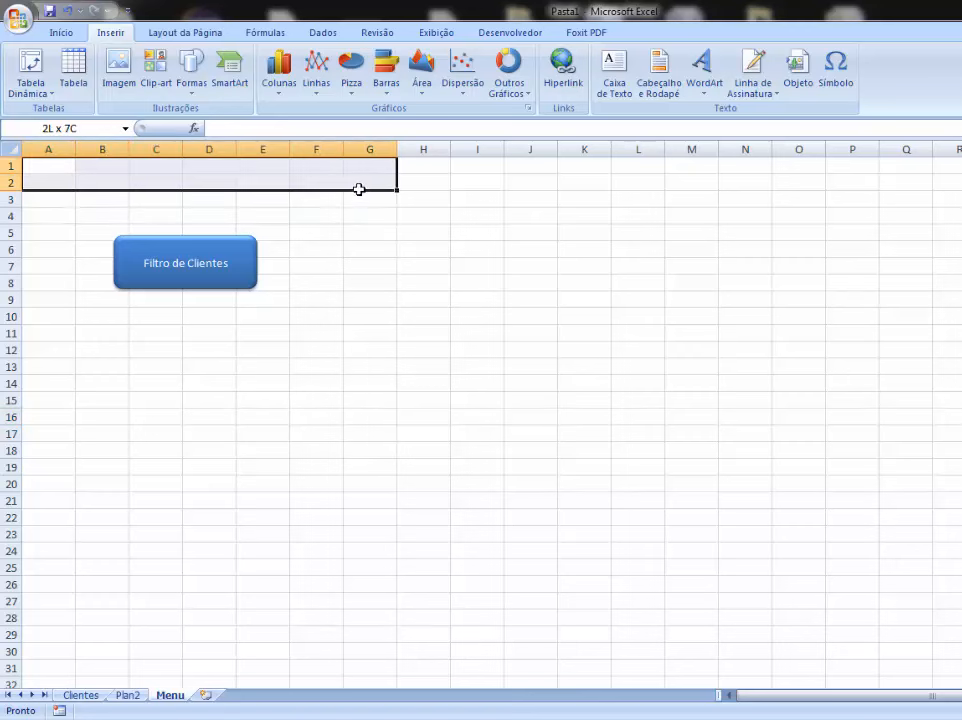
{"action": "left_click_drag", "start_coordinate": [359, 189], "coordinate": [357, 189]}
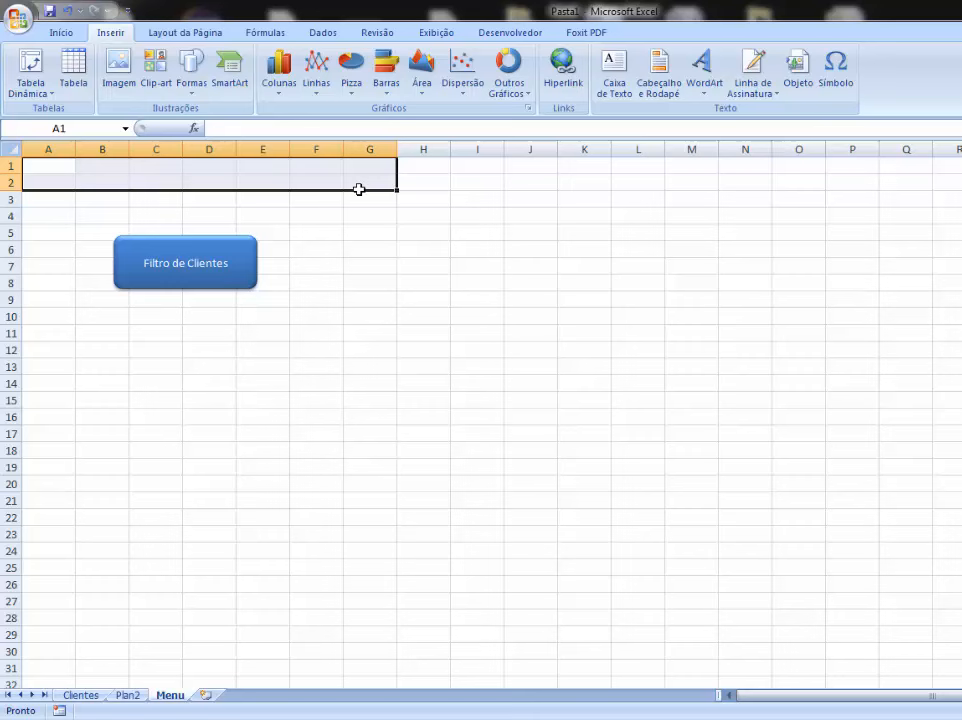
{"action": "left_click", "coordinate": [66, 36]}
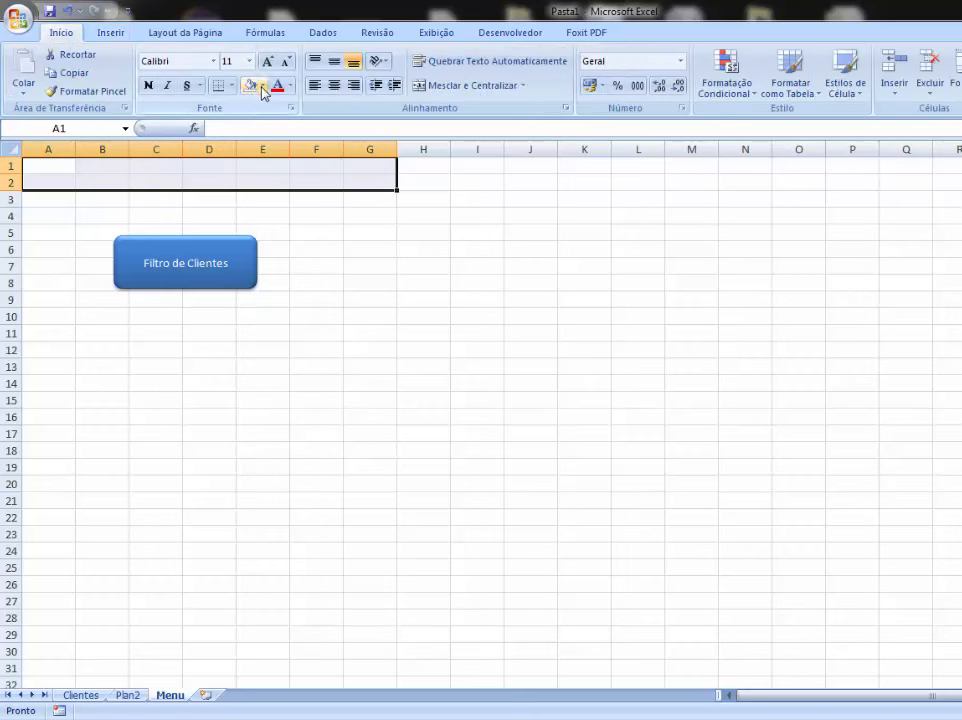
{"action": "left_click", "coordinate": [437, 86]}
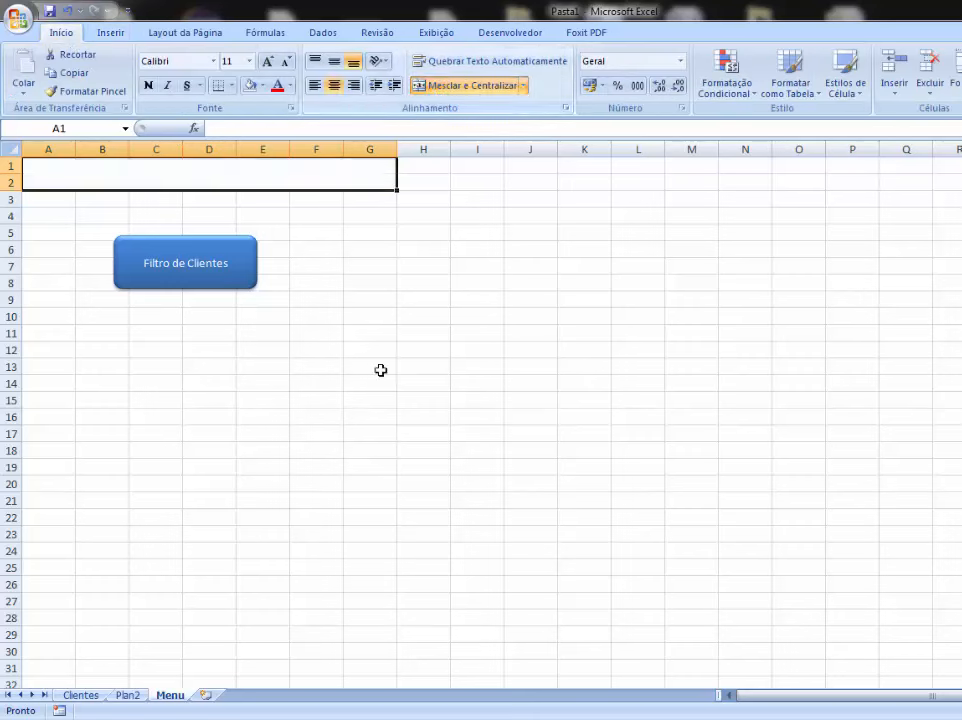
{"action": "left_click", "coordinate": [316, 385]}
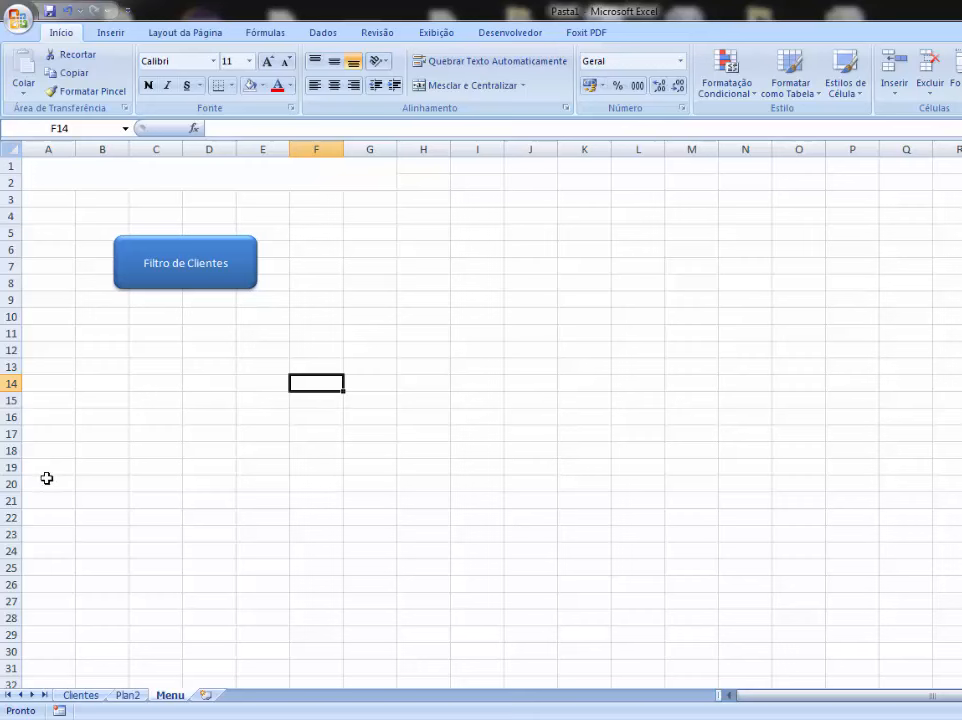
{"action": "left_click_drag", "start_coordinate": [45, 468], "coordinate": [368, 487]}
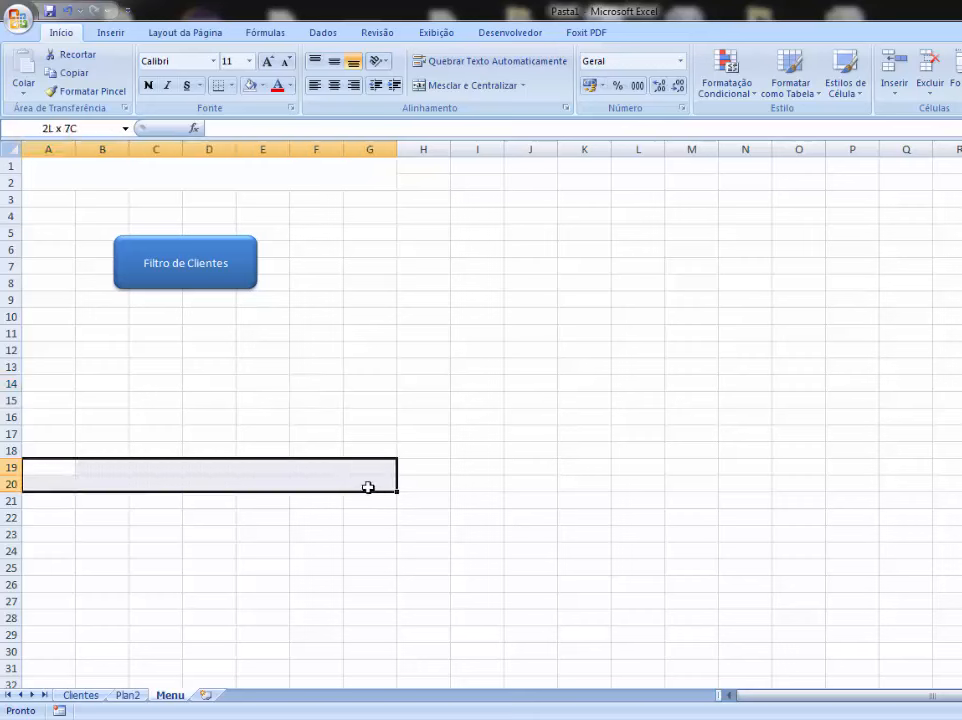
{"action": "left_click", "coordinate": [440, 87]}
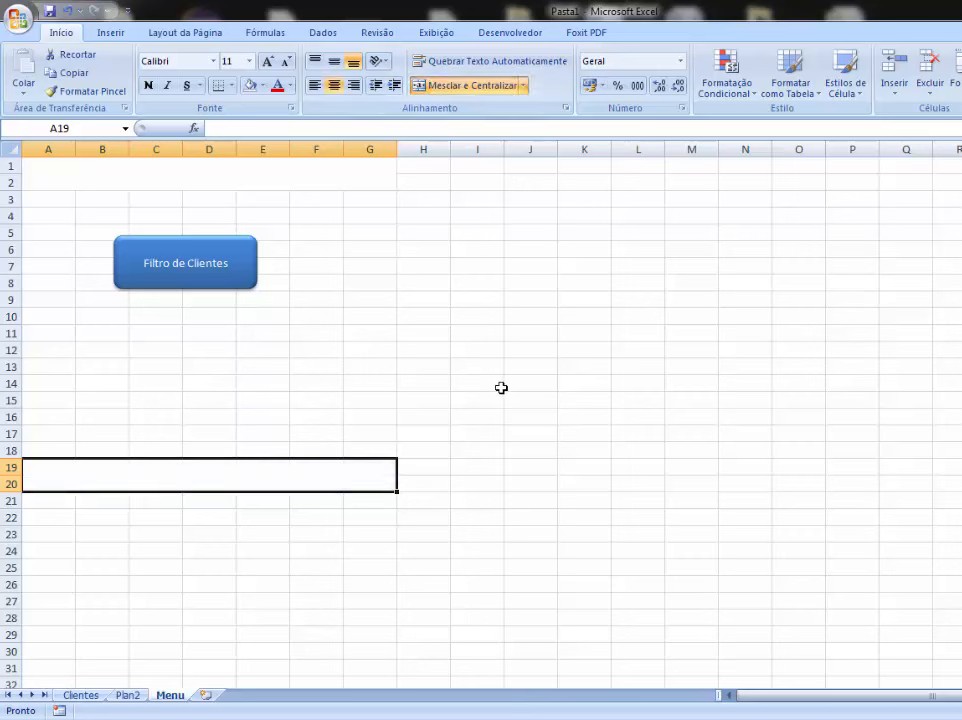
{"action": "left_click", "coordinate": [351, 236]}
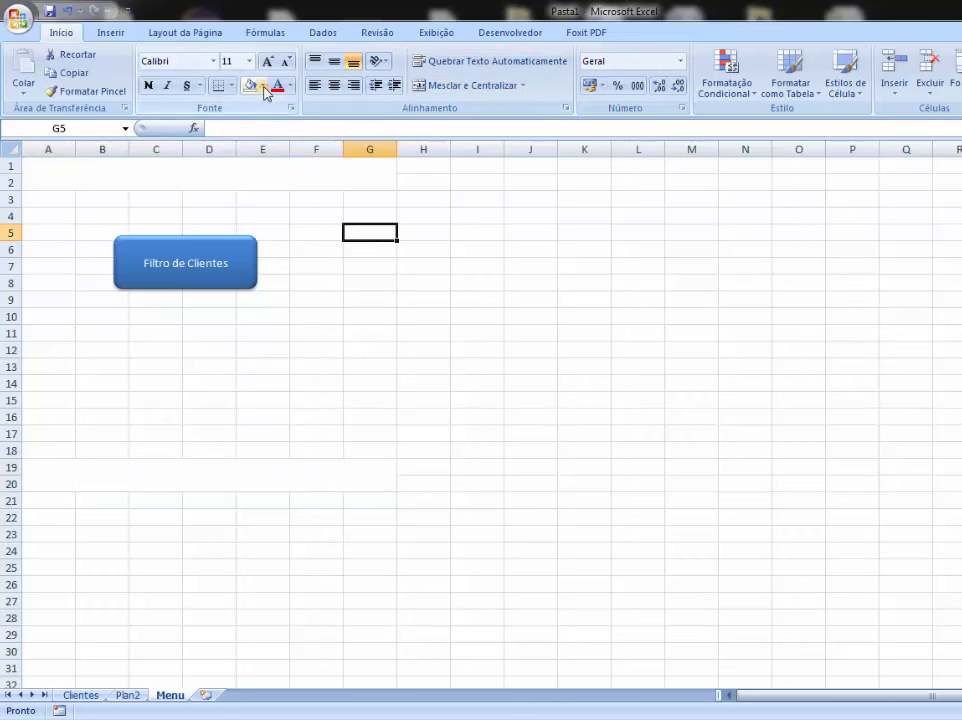
{"action": "left_click", "coordinate": [263, 86]}
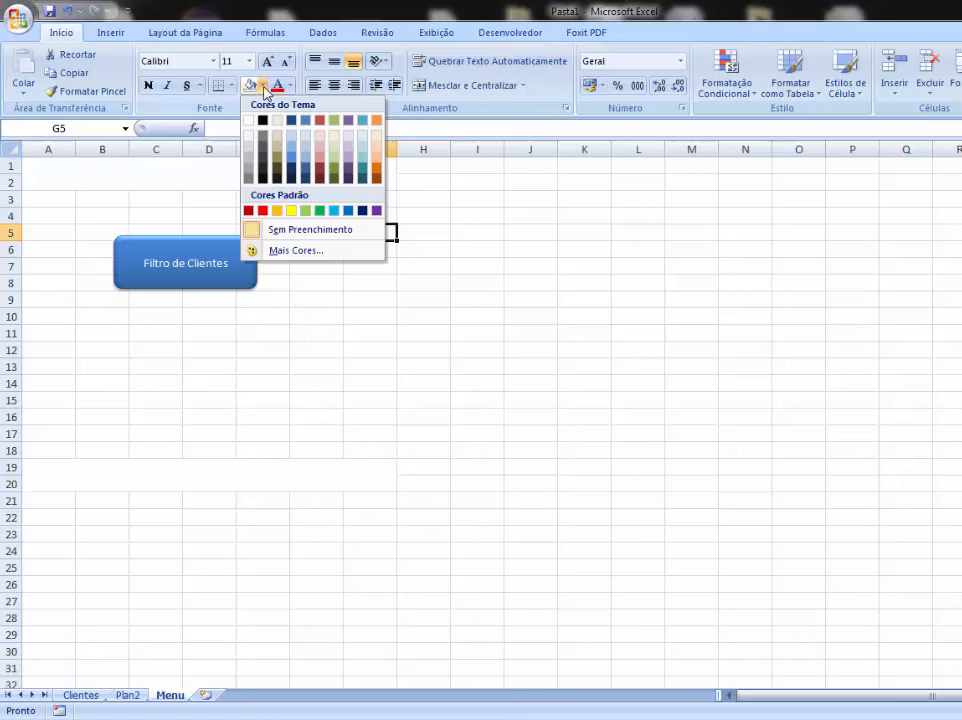
{"action": "left_click", "coordinate": [317, 211]}
{"action": "key", "text": "ctrl+z"}
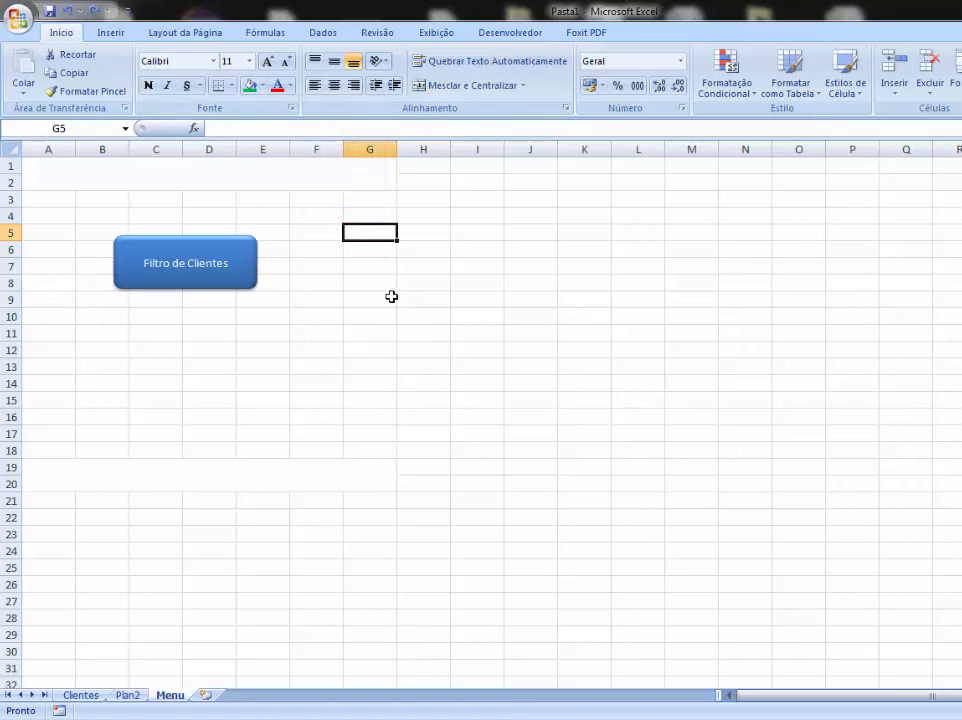
Fill the merged blocks A1:G2 and A19:G20 on the Menu sheet with green
{"action": "left_click", "coordinate": [178, 187]}
{"action": "left_click", "coordinate": [249, 85]}
{"action": "left_click", "coordinate": [247, 477]}
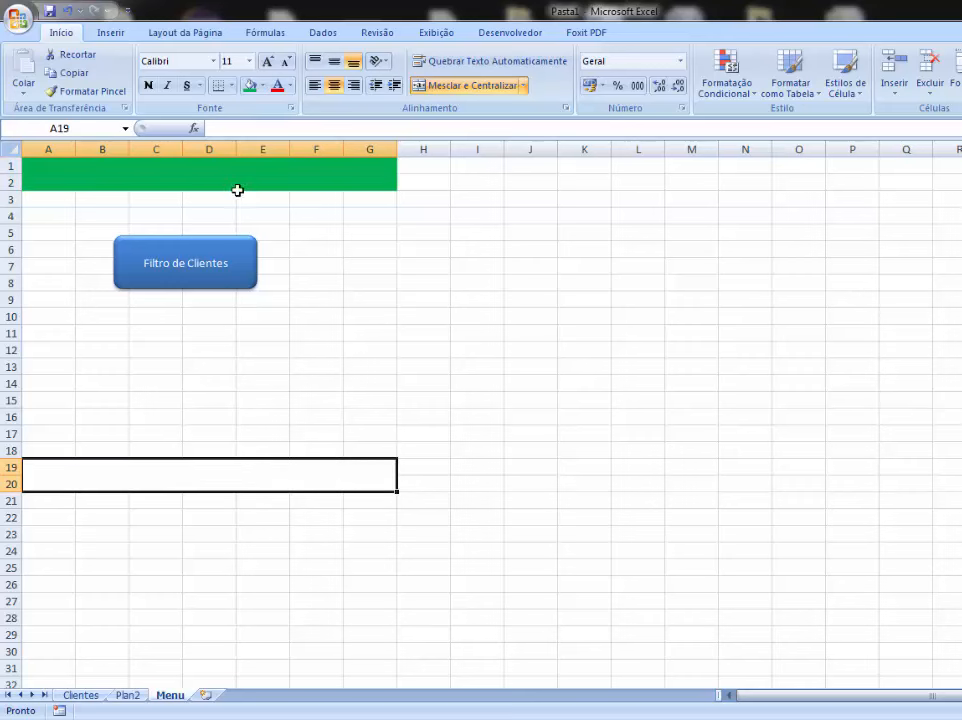
{"action": "left_click", "coordinate": [249, 85]}
{"action": "left_click", "coordinate": [500, 383]}
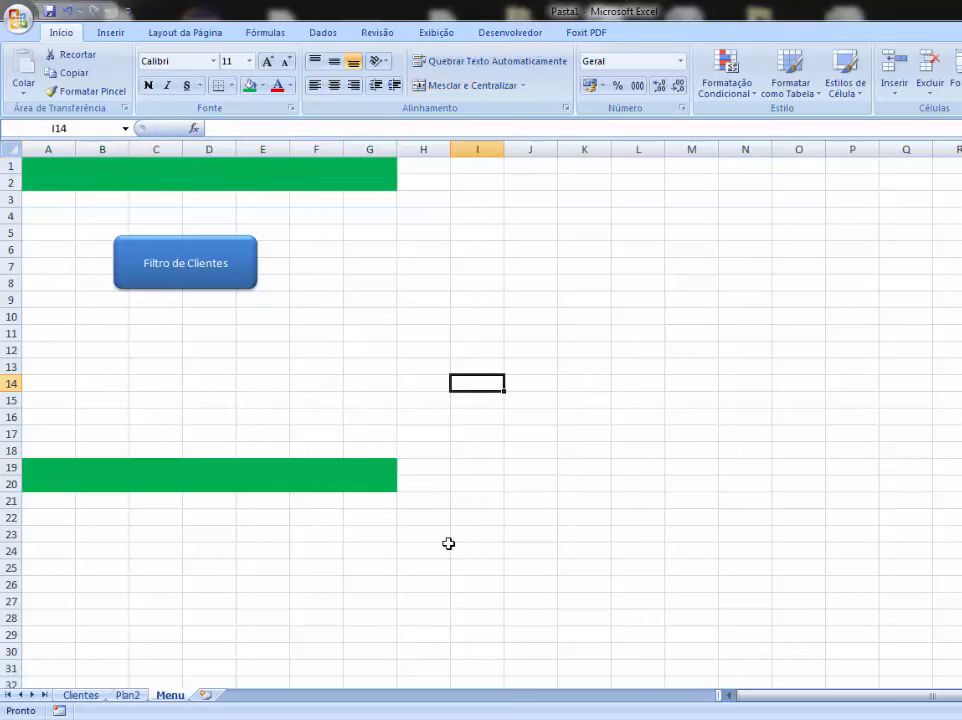
Hide all columns of the Menu sheet from column H to the last column
{"action": "left_click", "coordinate": [422, 142]}
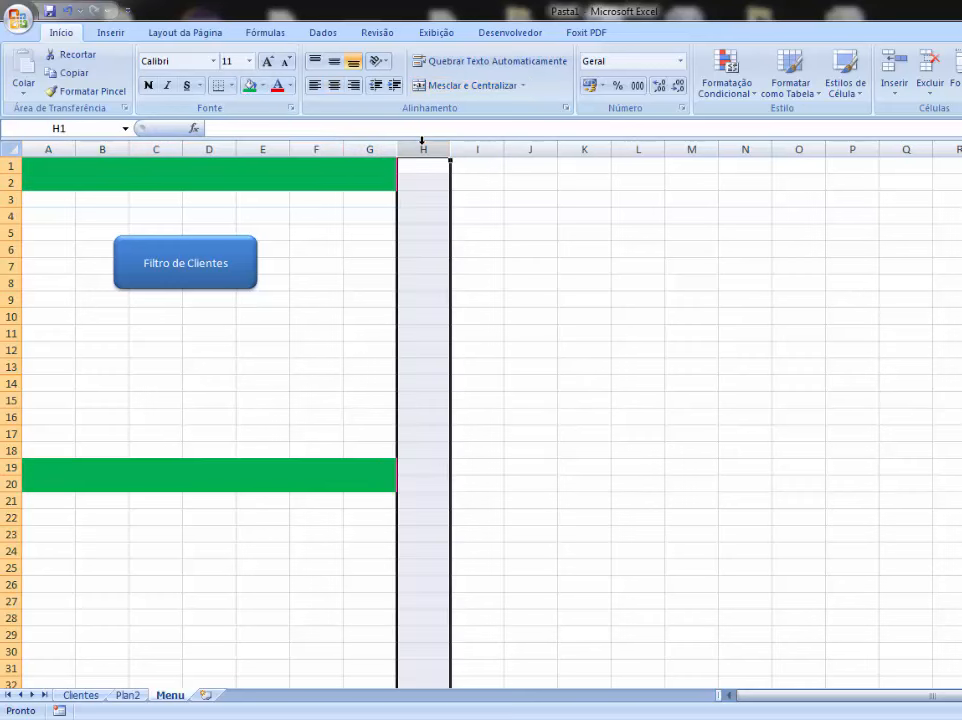
{"action": "left_click", "coordinate": [494, 230]}
{"action": "left_click", "coordinate": [427, 142]}
{"action": "key", "text": "ctrl+shift+Right"}
{"action": "right_click", "coordinate": [428, 145]}
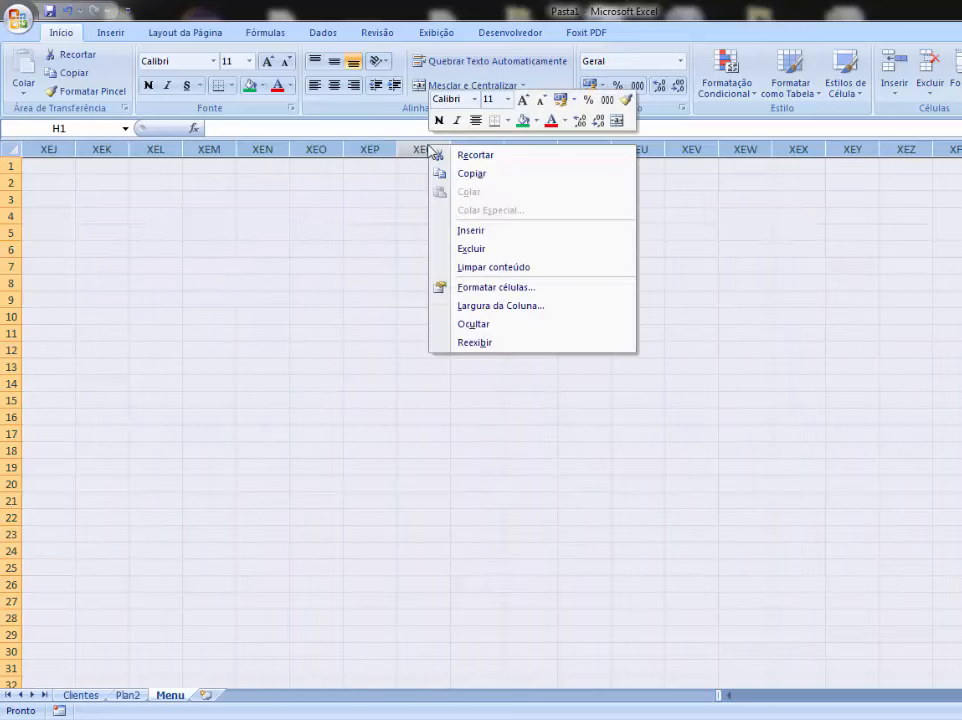
{"action": "left_click", "coordinate": [474, 324]}
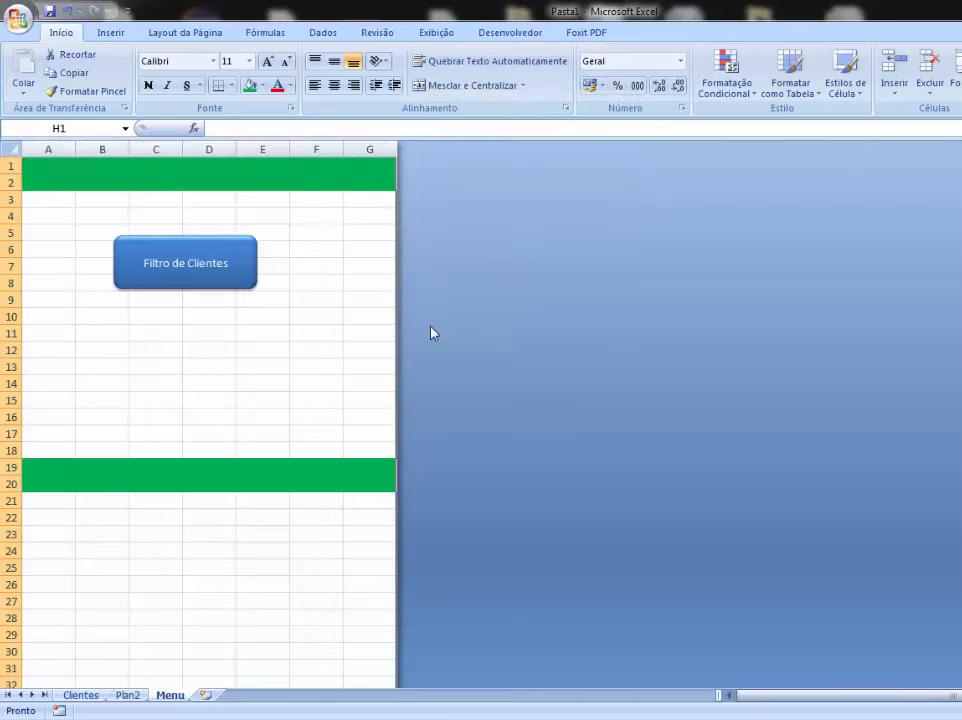
Hide all rows of the Menu sheet from row 21 to the last row
{"action": "left_click", "coordinate": [45, 515]}
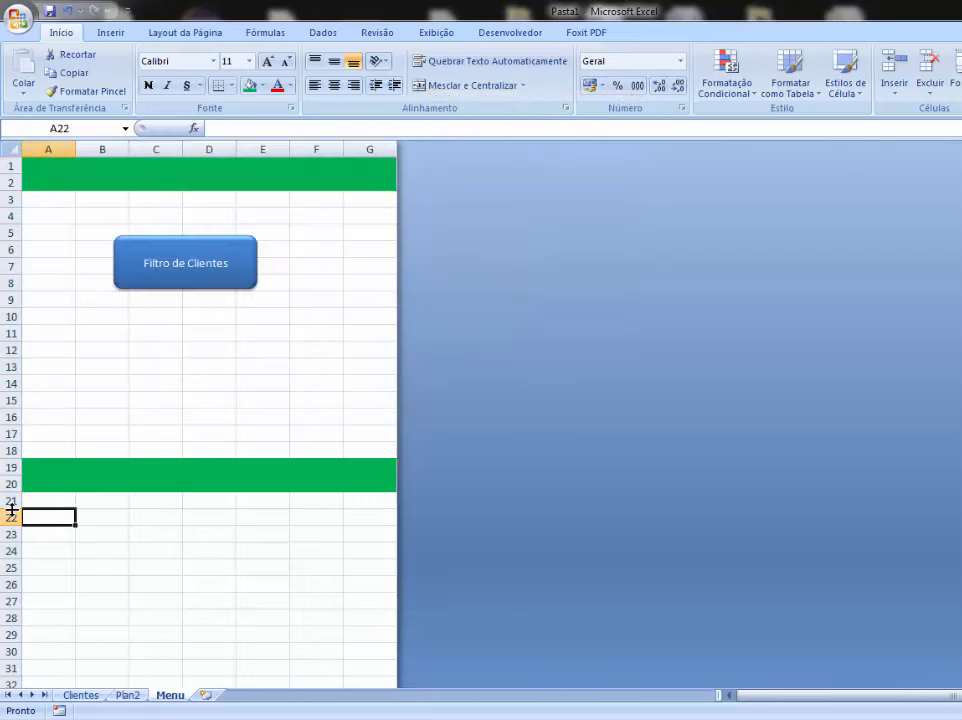
{"action": "left_click", "coordinate": [8, 500]}
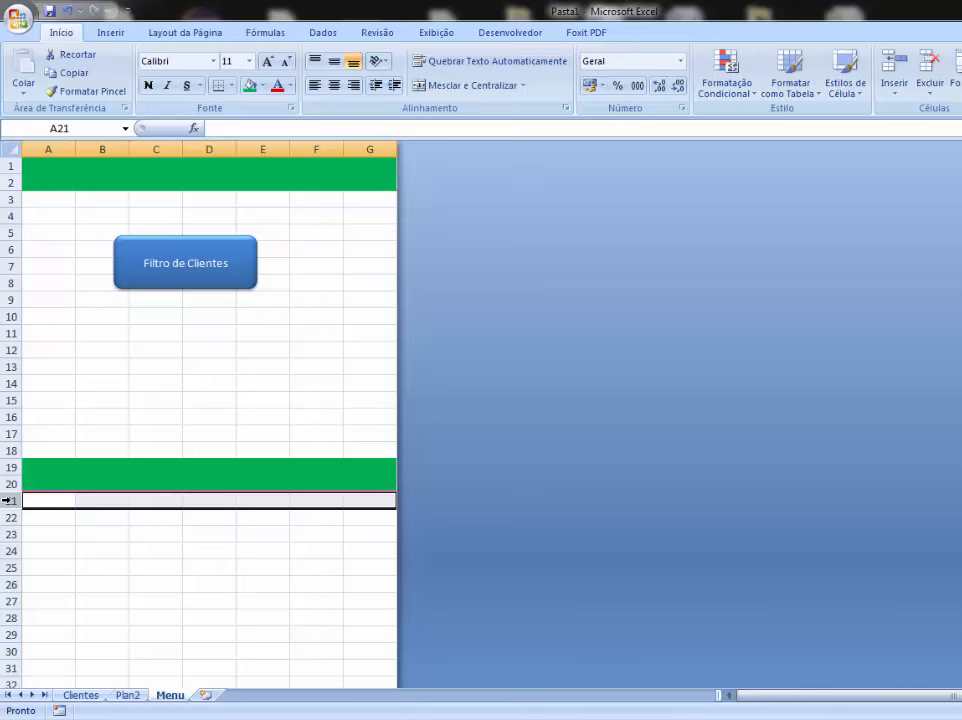
{"action": "key", "text": "ctrl+shift+Down"}
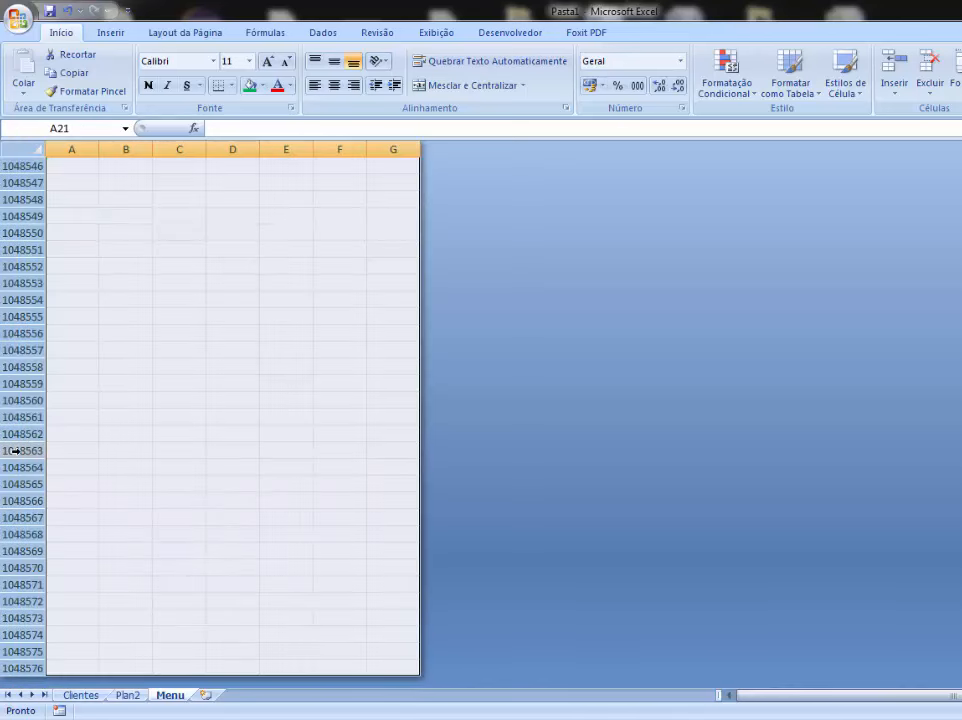
{"action": "right_click", "coordinate": [15, 451]}
{"action": "left_click", "coordinate": [70, 632]}
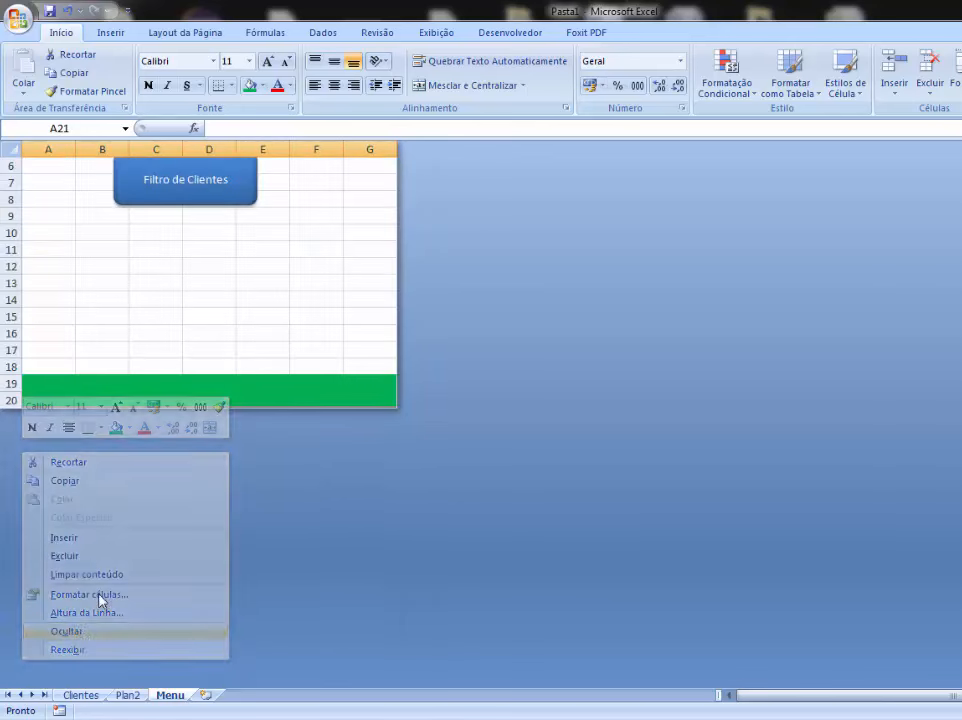
{"action": "left_click", "coordinate": [313, 284]}
{"action": "scroll", "coordinate": [313, 290], "scroll_direction": "up", "scroll_amount": 2}
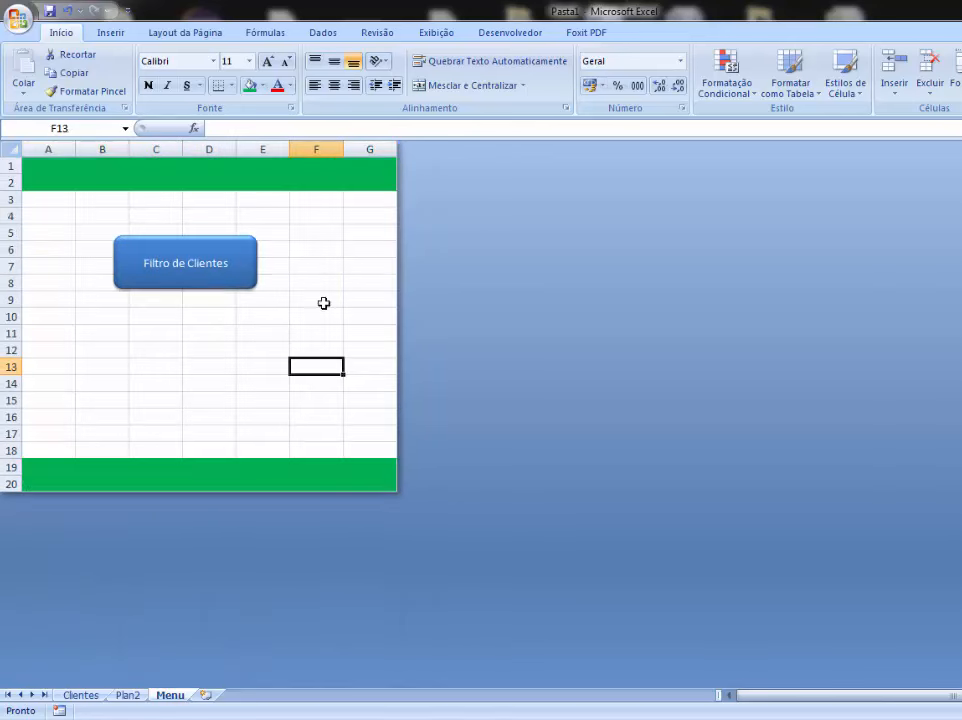
{"action": "left_click", "coordinate": [332, 313]}
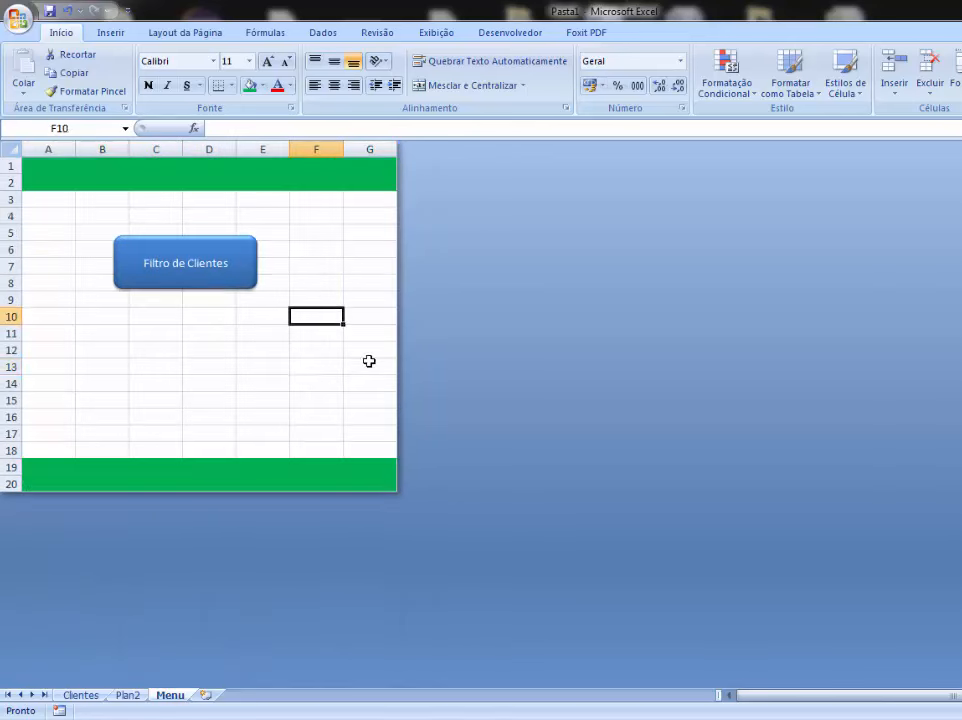
Turn off the gridlines and the row and column headings on the Menu sheet
{"action": "left_click", "coordinate": [350, 231]}
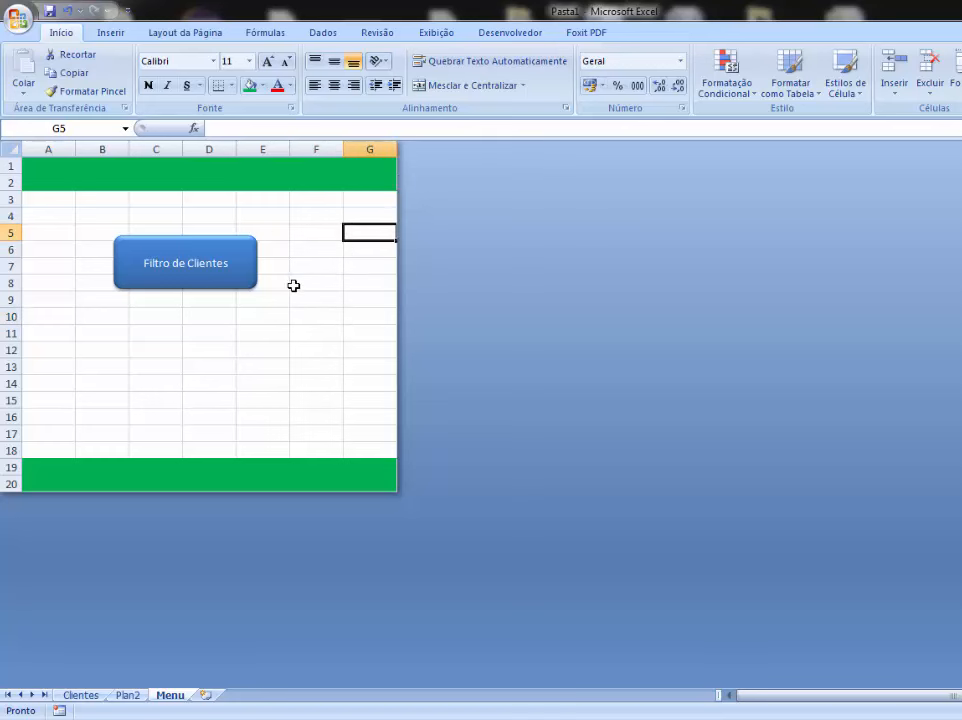
{"action": "left_click", "coordinate": [437, 33]}
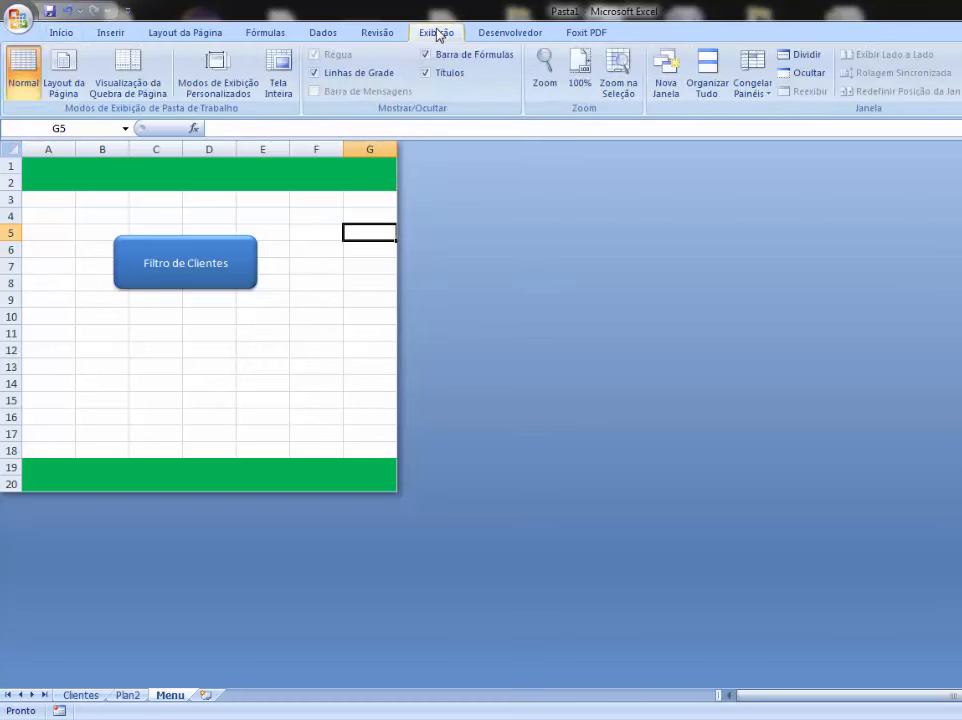
{"action": "left_click", "coordinate": [314, 74]}
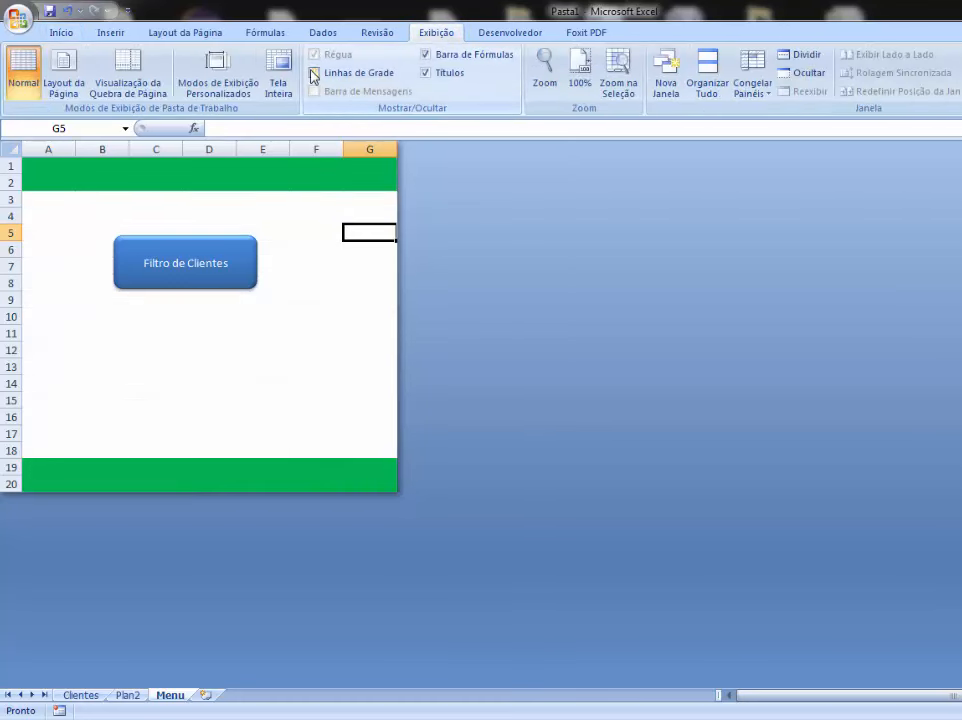
{"action": "left_click", "coordinate": [424, 73]}
{"action": "left_click", "coordinate": [308, 298]}
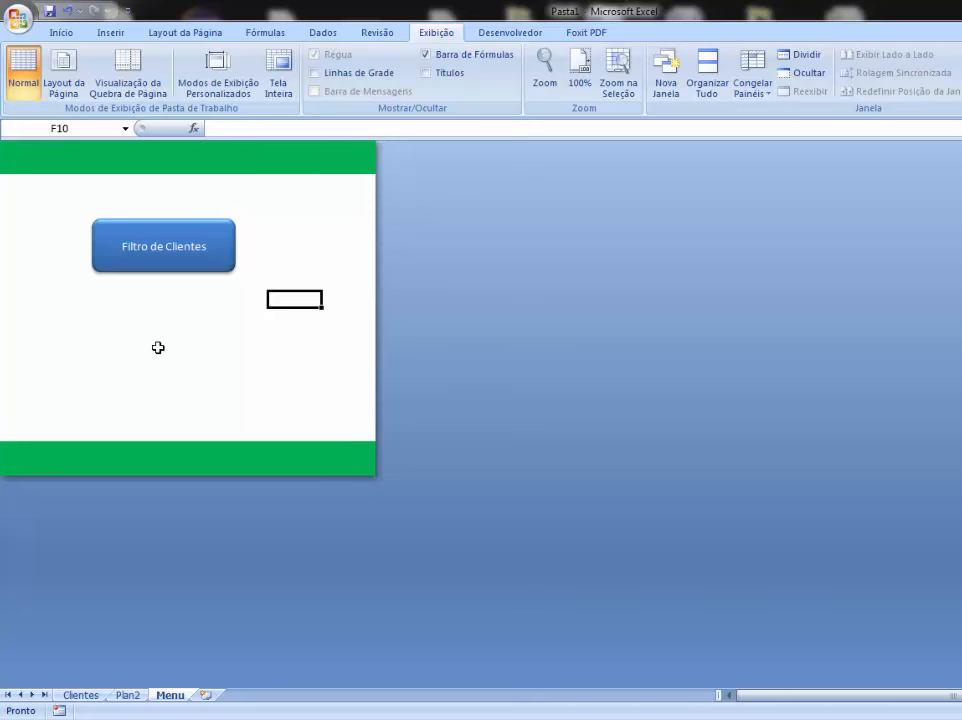
Test the Filtro de Clientes and Voltar Menu shapes by switching between the Menu and Clientes sheets, ending on Clientes
{"action": "left_click", "coordinate": [161, 249]}
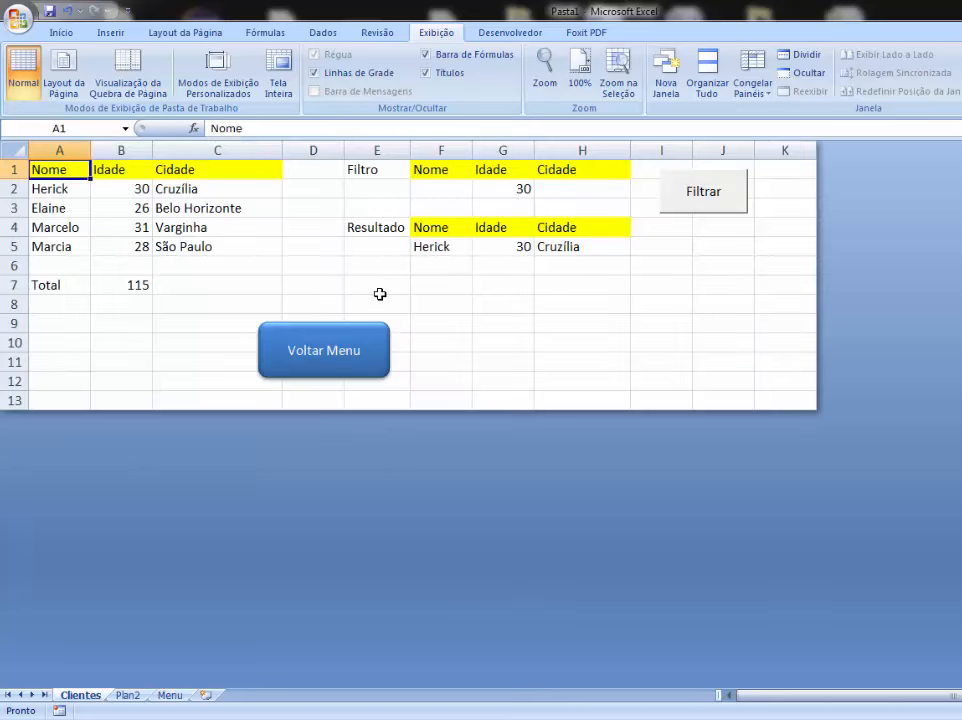
{"action": "left_click", "coordinate": [300, 369]}
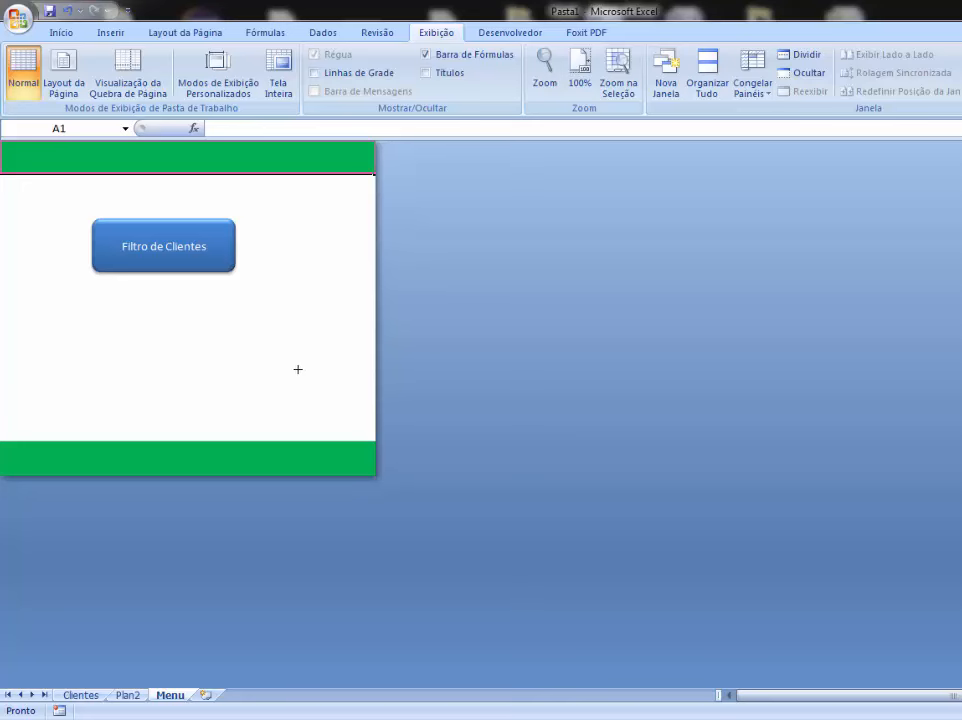
{"action": "left_click", "coordinate": [174, 261]}
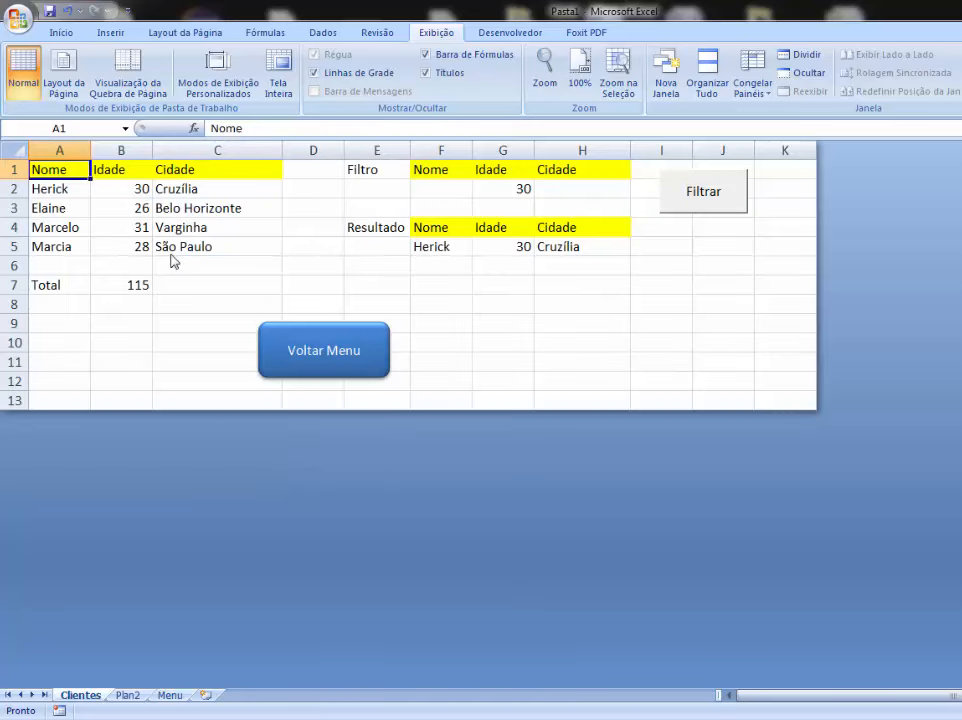
{"action": "left_click", "coordinate": [200, 340]}
{"action": "left_click", "coordinate": [96, 381]}
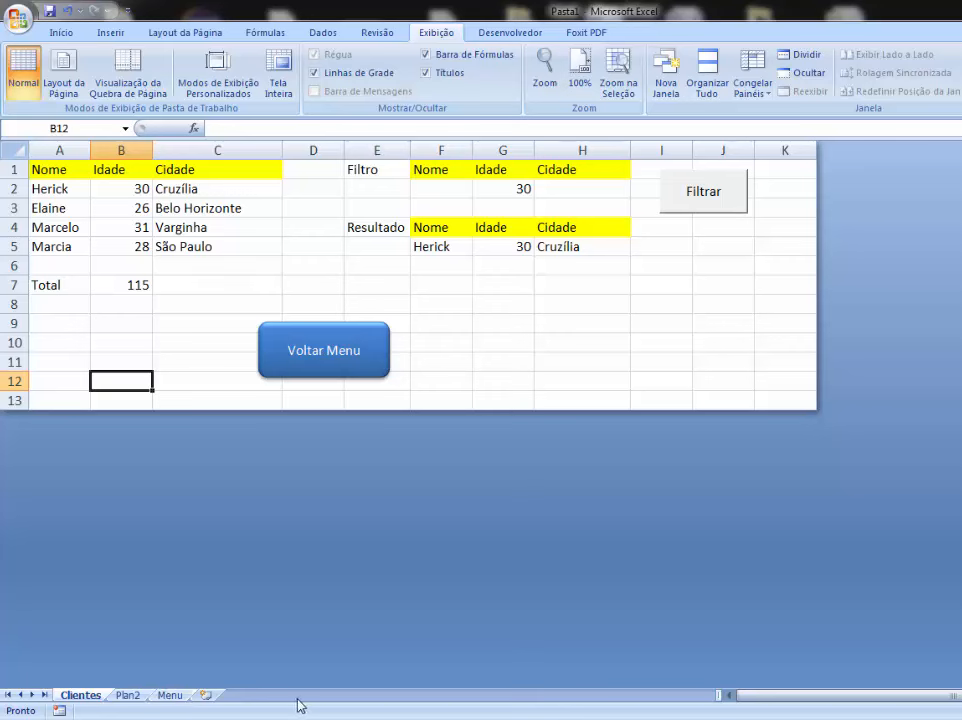
{"action": "left_click", "coordinate": [439, 302]}
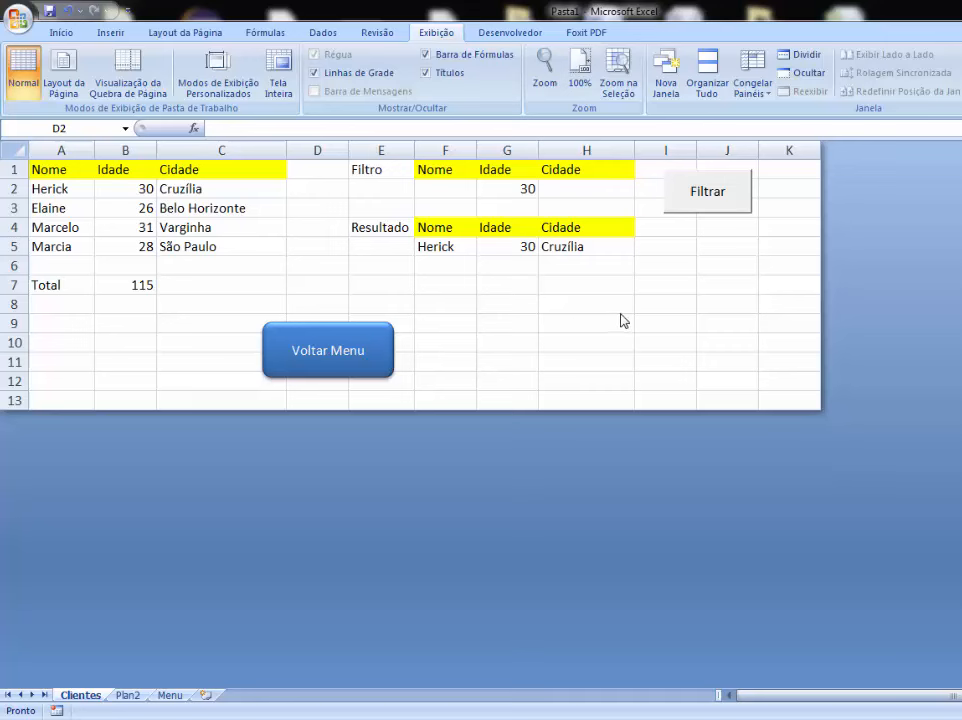
Enter the formula =SE(B2>=18;"Maior";"Menor") in cell D2 of the Clientes sheet
{"action": "left_click", "coordinate": [306, 190]}
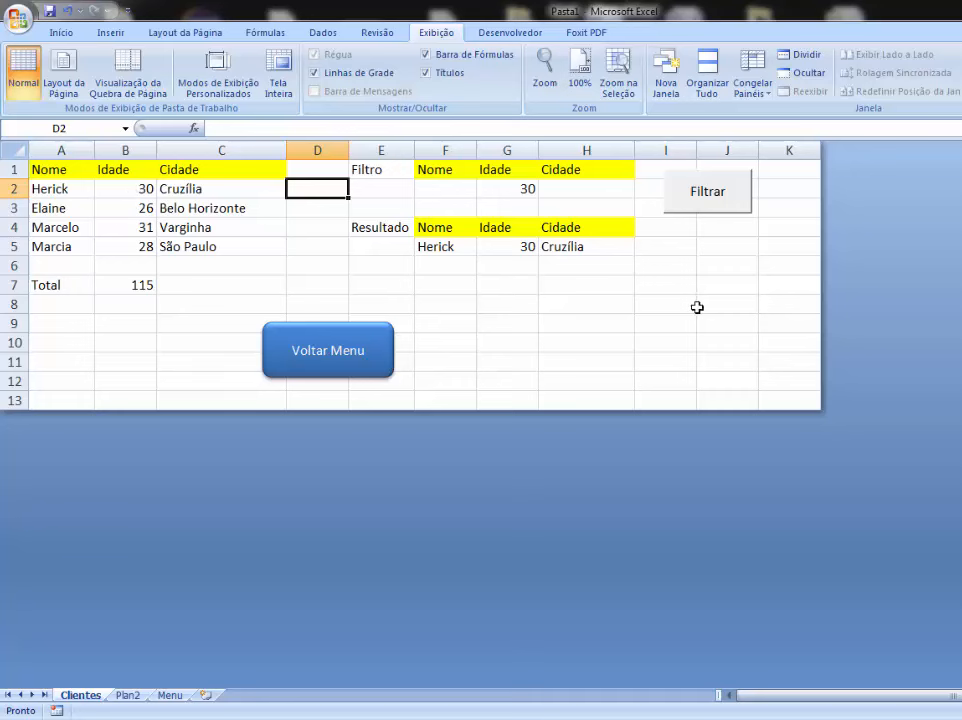
{"action": "type", "text": "=SE("}
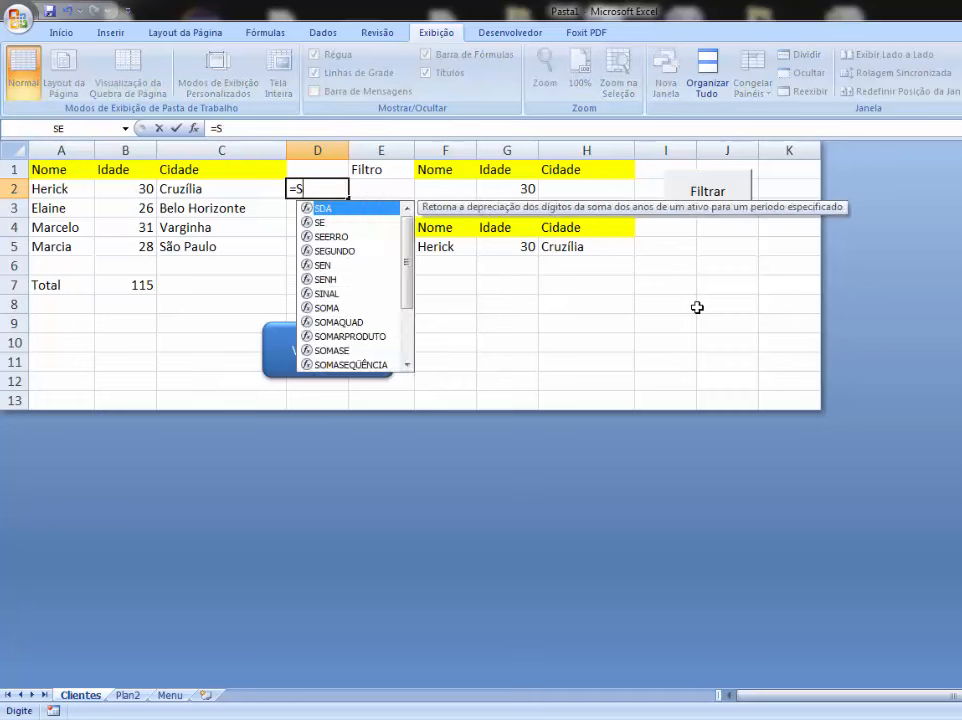
{"action": "left_click", "coordinate": [133, 186]}
{"action": "type", "text": ">"}
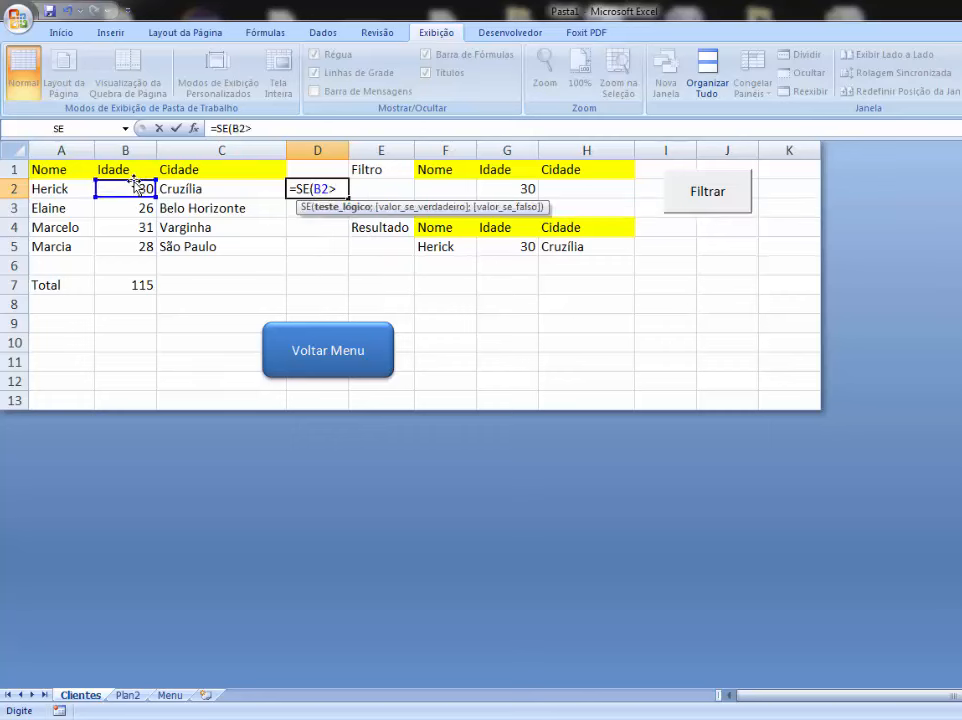
{"action": "type", "text": "=18"}
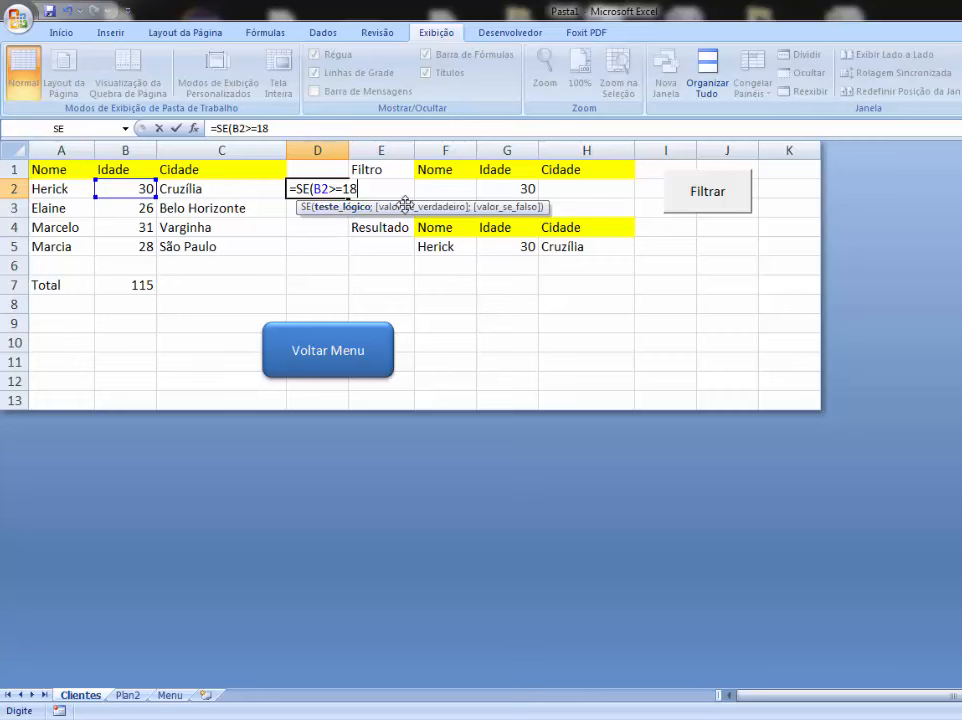
{"action": "type", "text": ";\""}
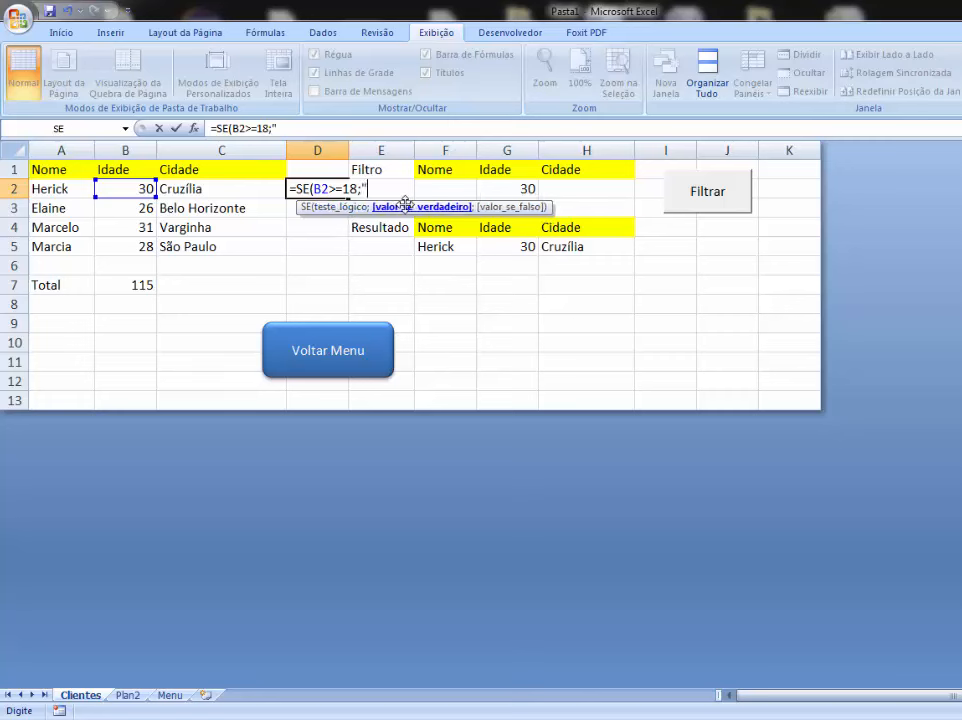
{"action": "type", "text": "M"}
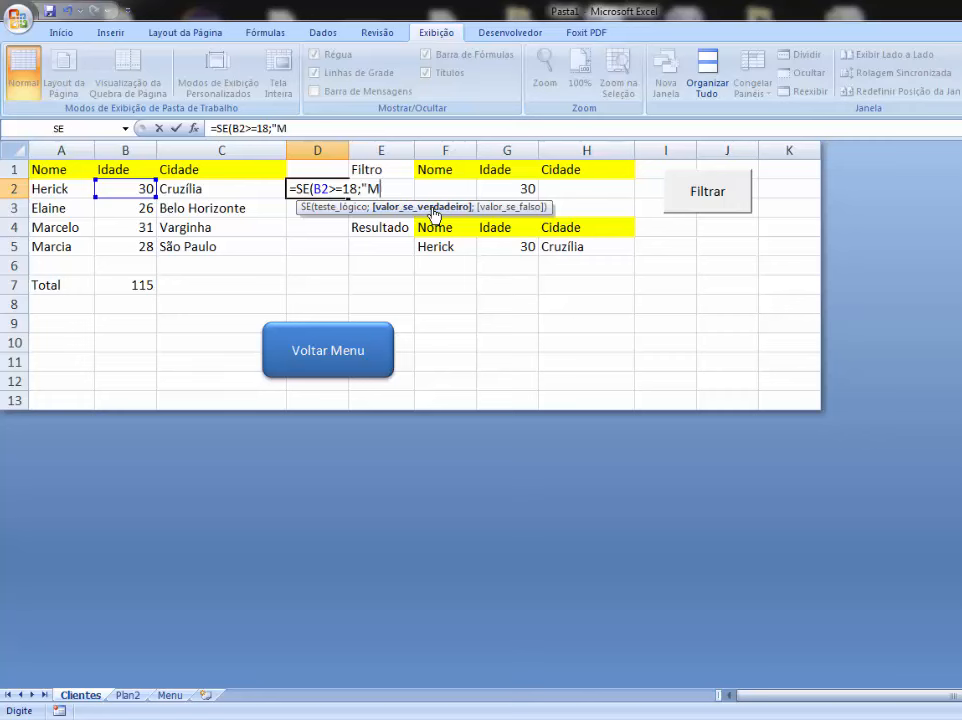
{"action": "type", "text": "aior"}
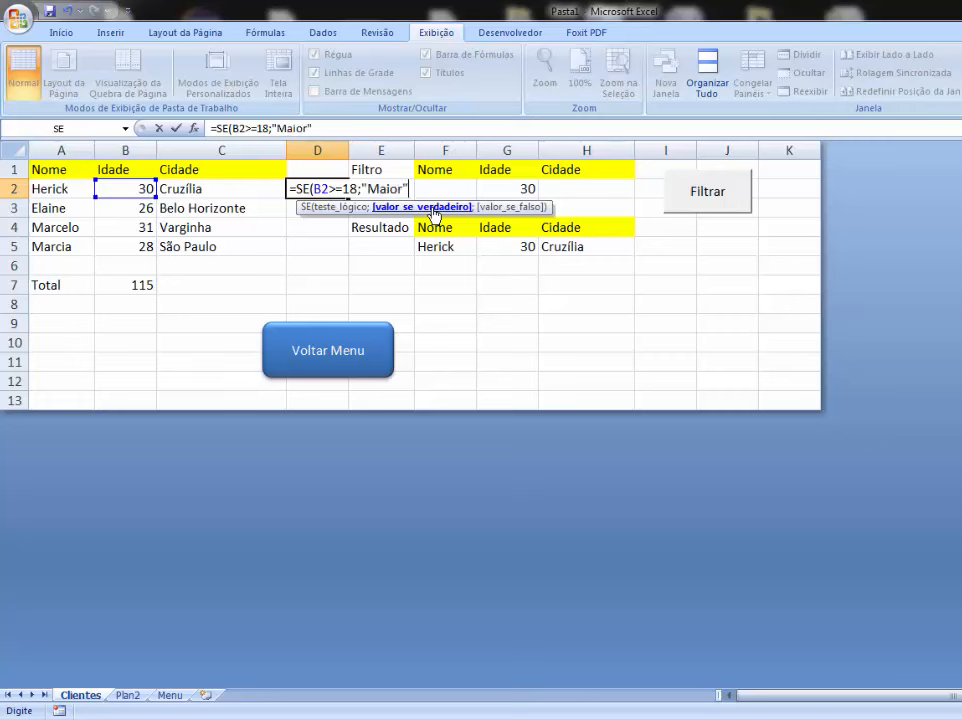
{"action": "type", "text": "\";"}
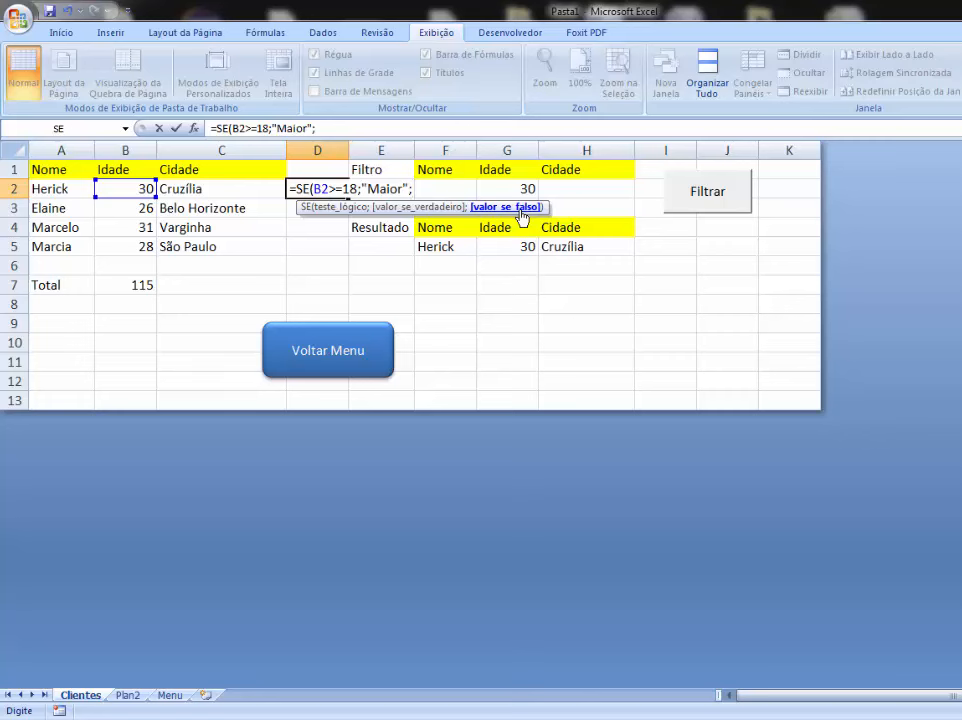
{"action": "type", "text": "\"Meor"}
{"action": "key", "text": "BackSpace"}
{"action": "key", "text": "BackSpace"}
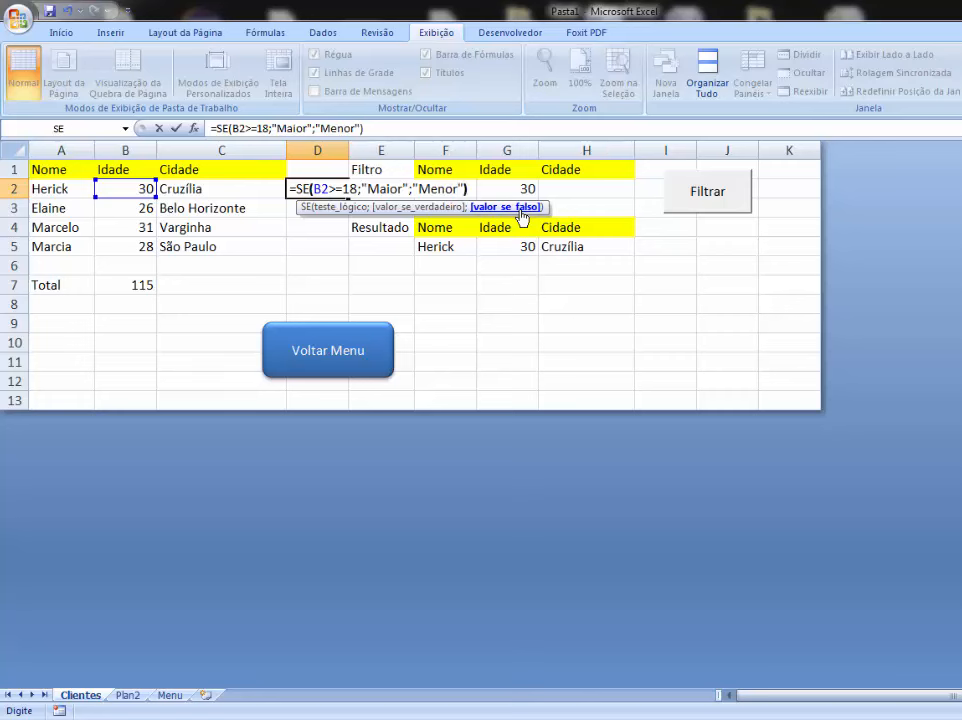
{"action": "key", "text": "Return"}
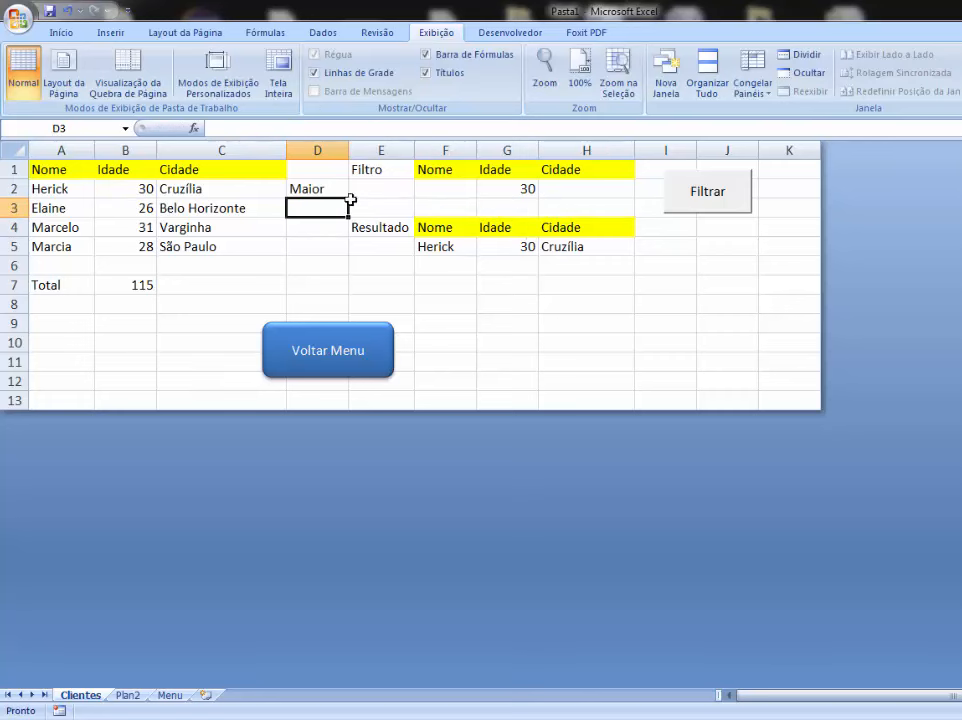
Copy the SE formula from D2 down through D5
{"action": "left_click", "coordinate": [316, 189]}
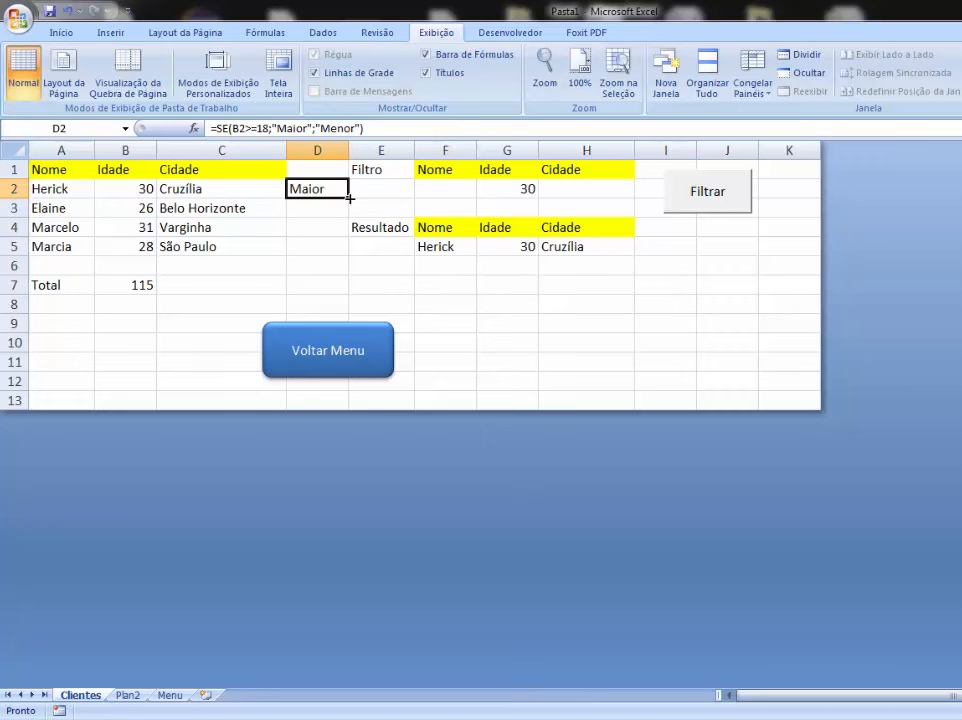
{"action": "left_click_drag", "start_coordinate": [350, 198], "coordinate": [340, 255]}
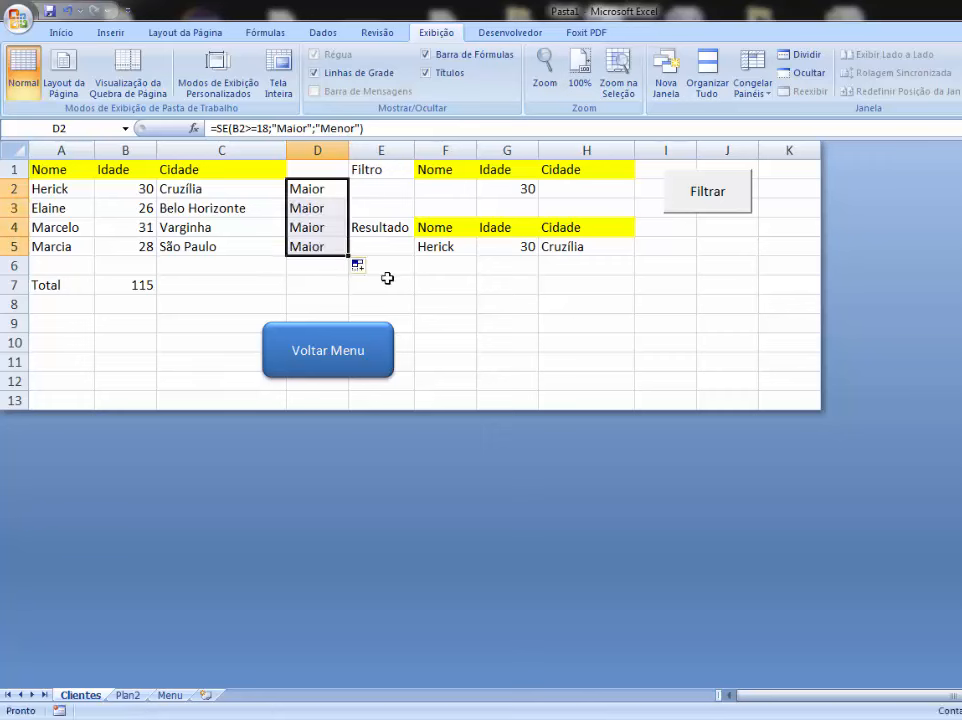
{"action": "left_click", "coordinate": [260, 295]}
Inspect the SE formulas in cells D2, D3 and D4 to compare which Idade cell each one references
{"action": "left_click", "coordinate": [310, 188]}
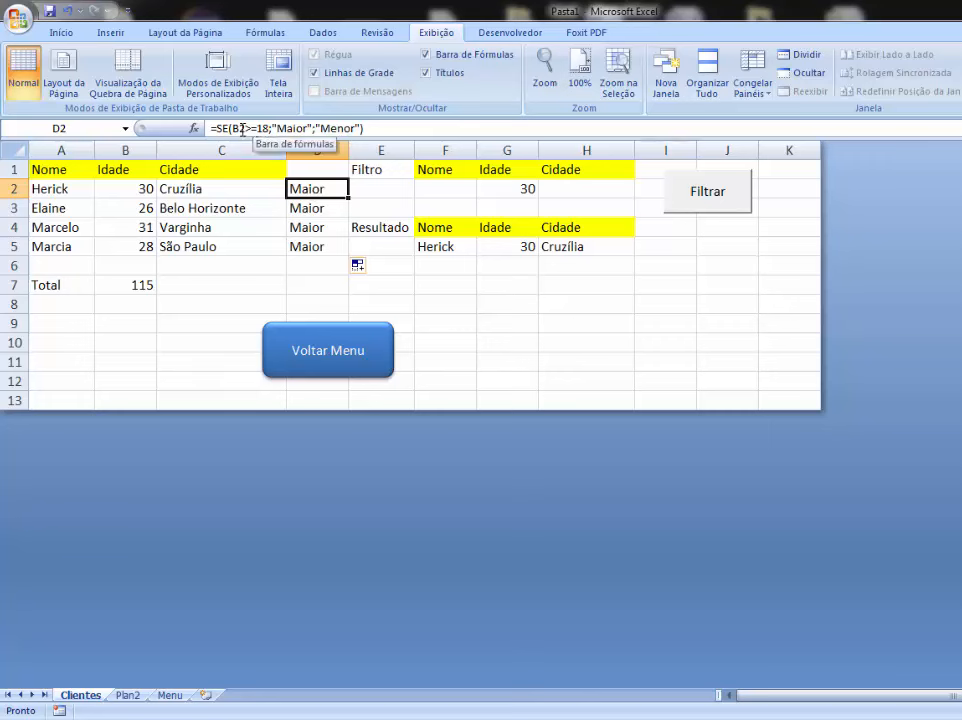
{"action": "left_click", "coordinate": [310, 209]}
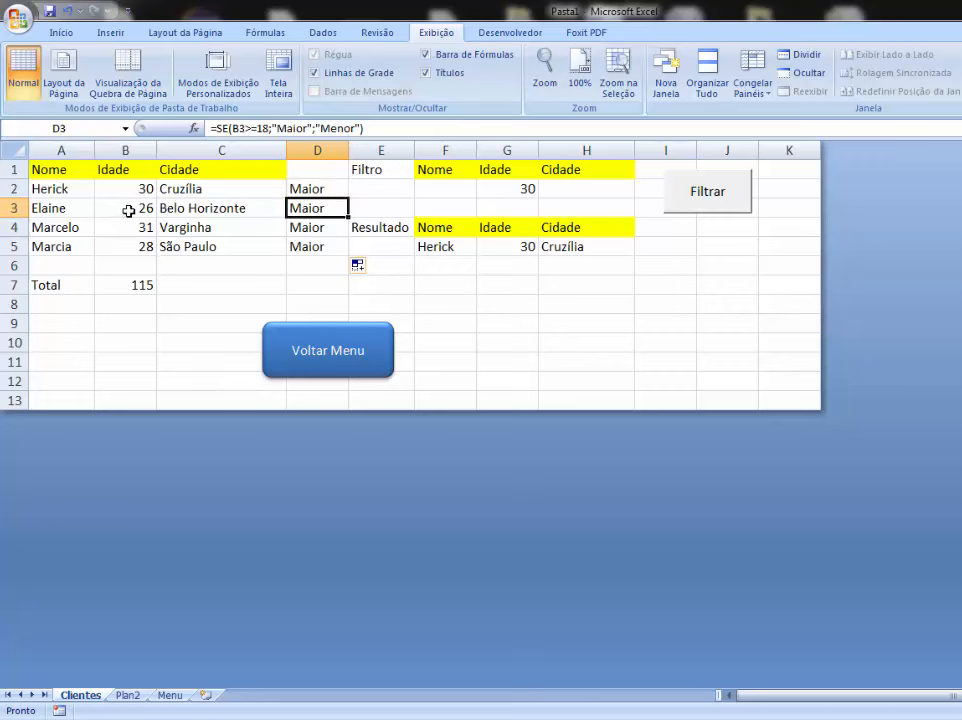
{"action": "left_click", "coordinate": [303, 224]}
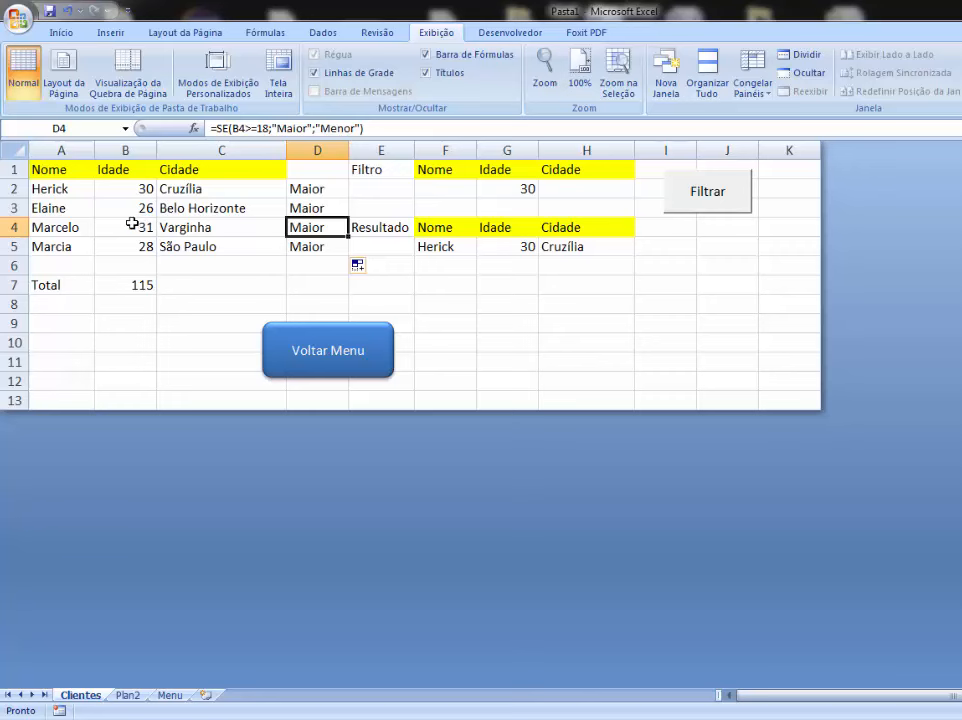
Set the Idade in cell B5 to 17 and check the SE classification in D5
{"action": "left_click", "coordinate": [316, 246]}
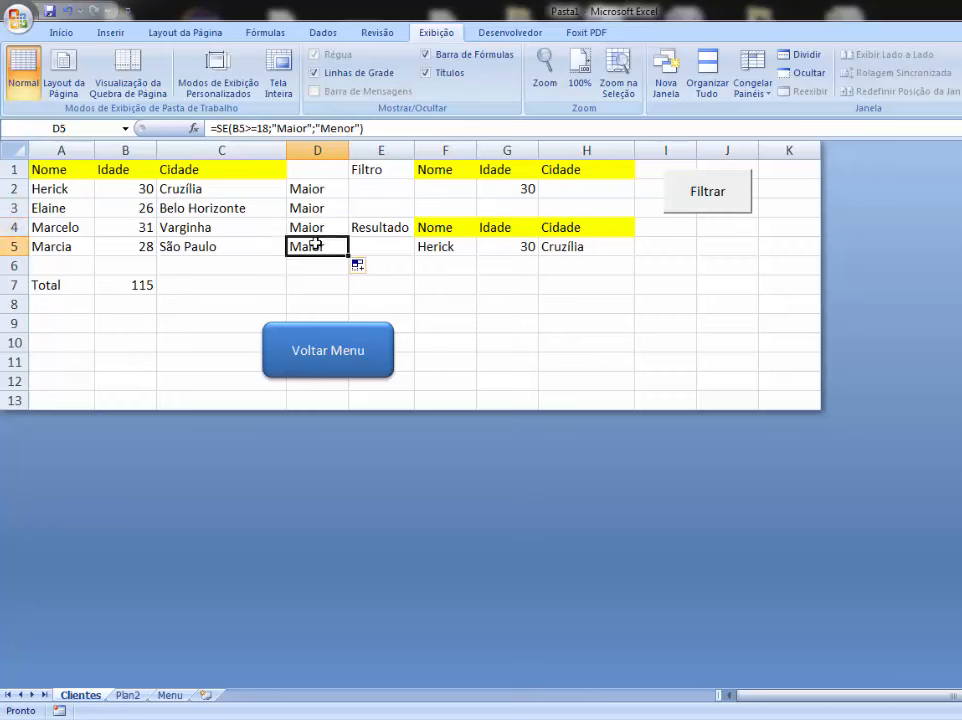
{"action": "double_click", "coordinate": [147, 247]}
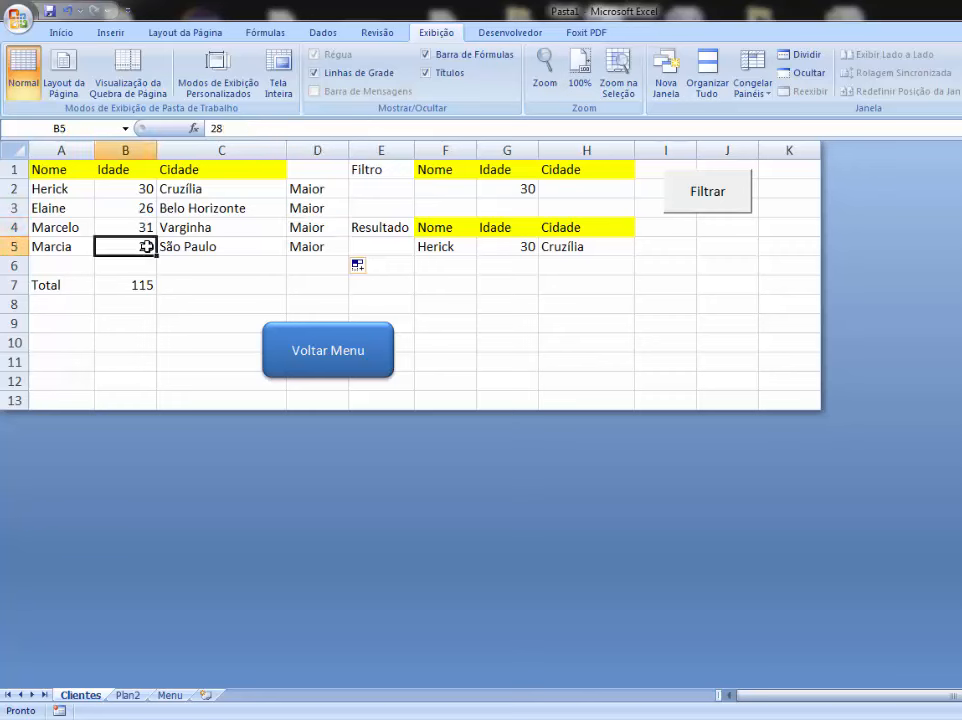
{"action": "left_click_drag", "start_coordinate": [147, 247], "coordinate": [139, 247]}
{"action": "left_click", "coordinate": [140, 247]}
{"action": "type", "text": "17"}
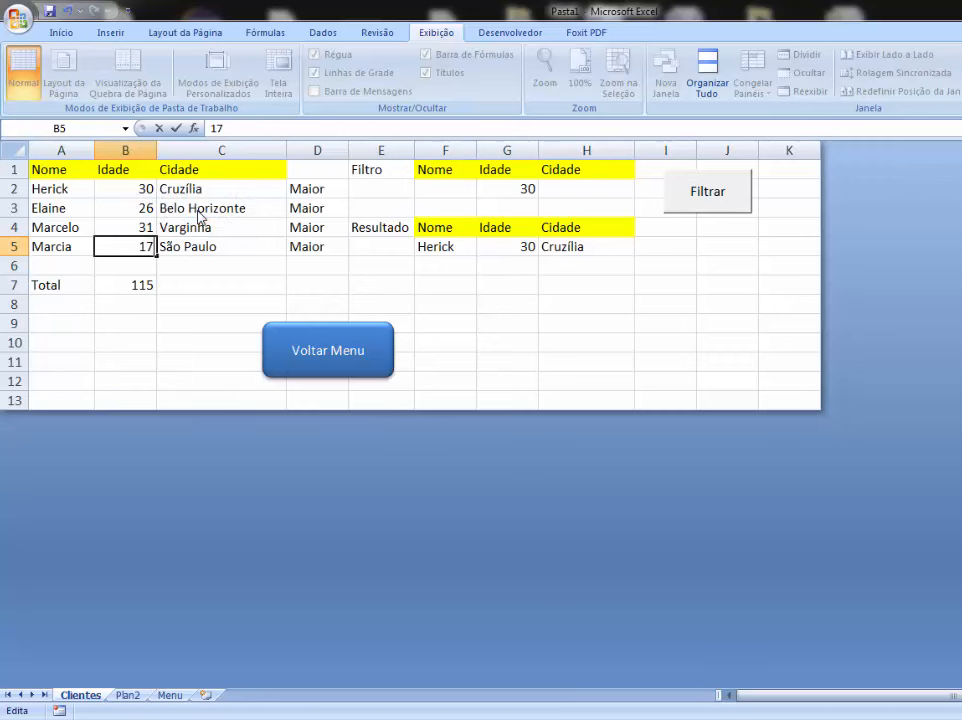
{"action": "key", "text": "Return"}
{"action": "left_click", "coordinate": [197, 266]}
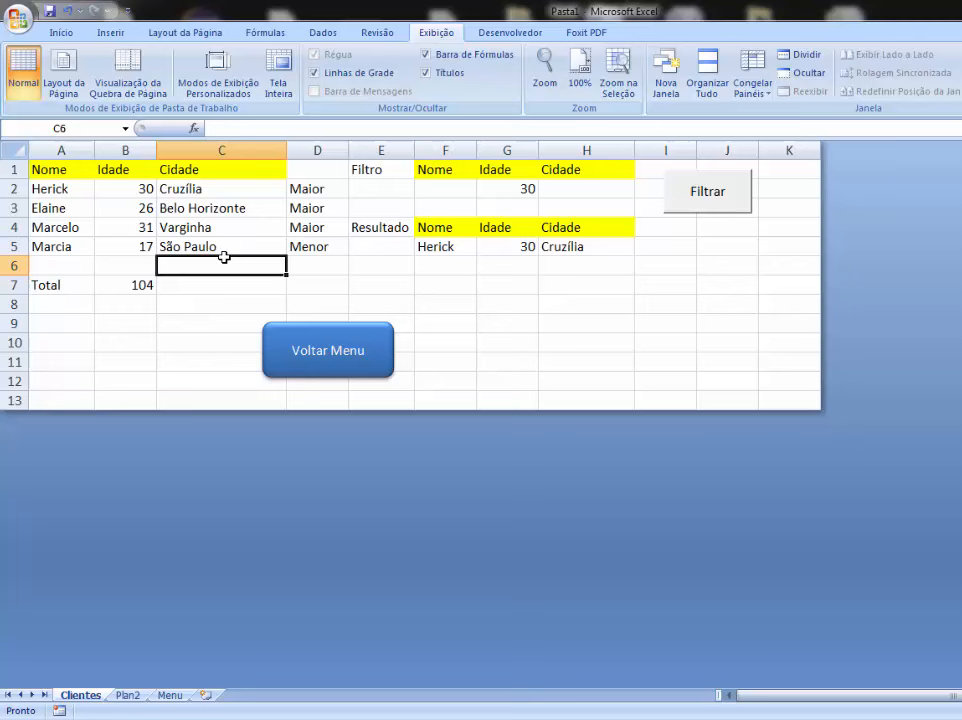
{"action": "left_click", "coordinate": [318, 244]}
{"action": "left_click", "coordinate": [247, 286]}
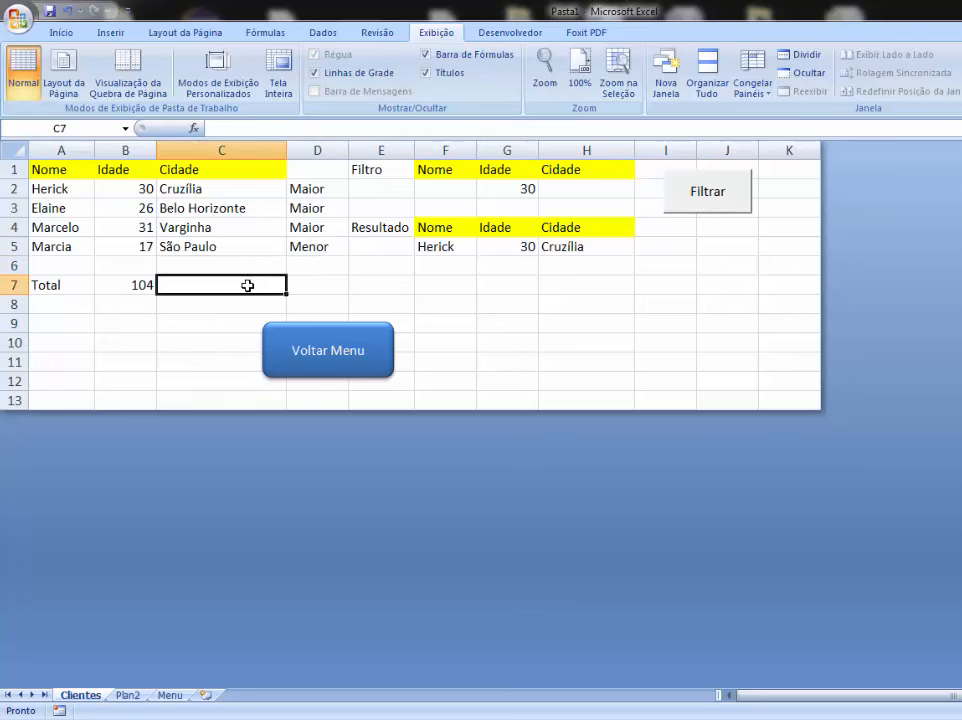
Clear the SE formulas from cells D2 through D5
{"action": "left_click", "coordinate": [151, 350]}
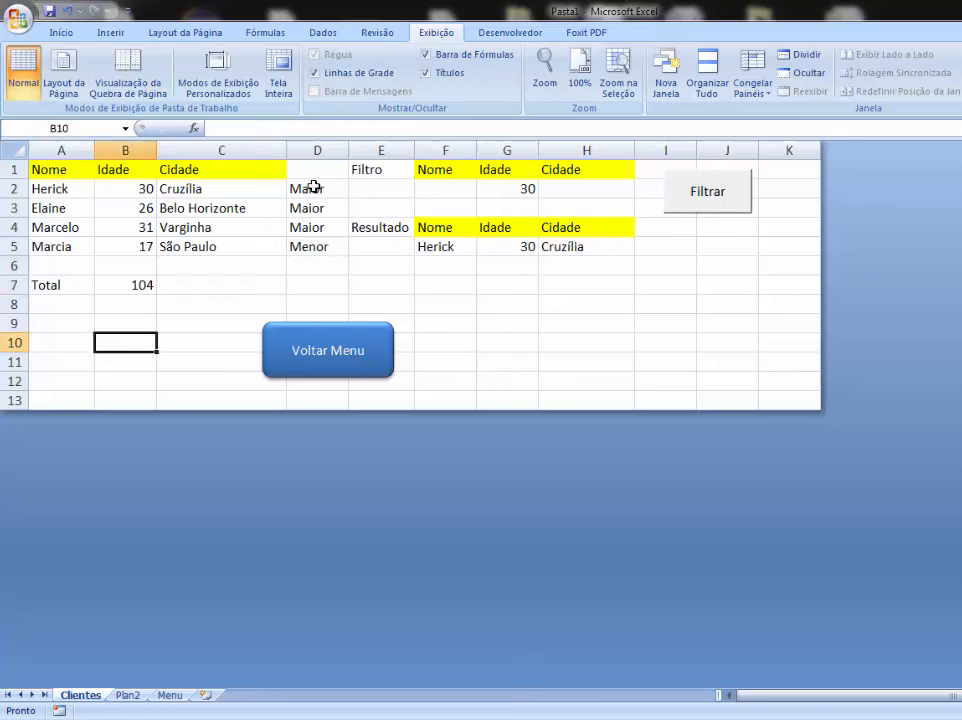
{"action": "left_click_drag", "start_coordinate": [313, 187], "coordinate": [305, 245]}
{"action": "key", "text": "Delete"}
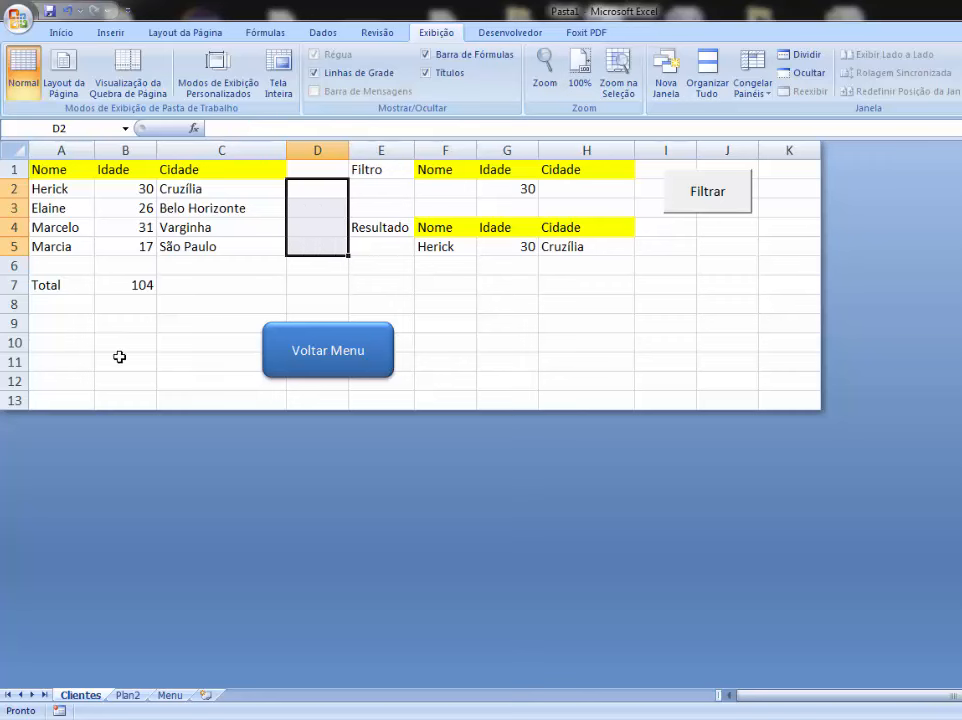
Add a reference age below the totals, with the label Idade in A9 and the value 30 in B9
{"action": "left_click", "coordinate": [68, 329]}
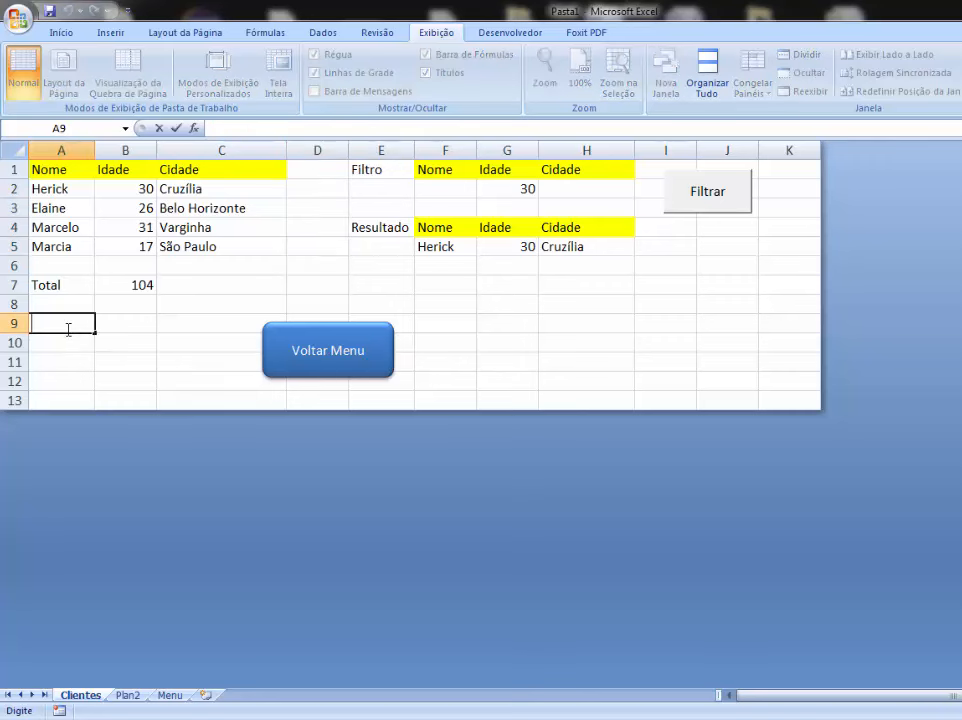
{"action": "type", "text": "Idade"}
{"action": "key", "text": "Return"}
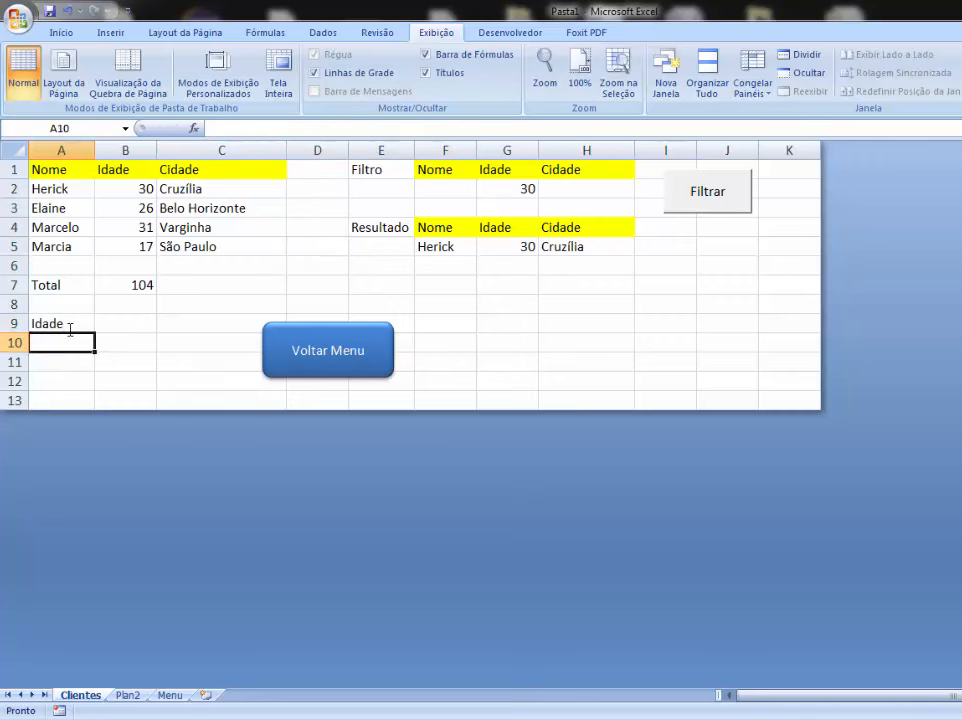
{"action": "key", "text": "Right"}
{"action": "key", "text": "Up"}
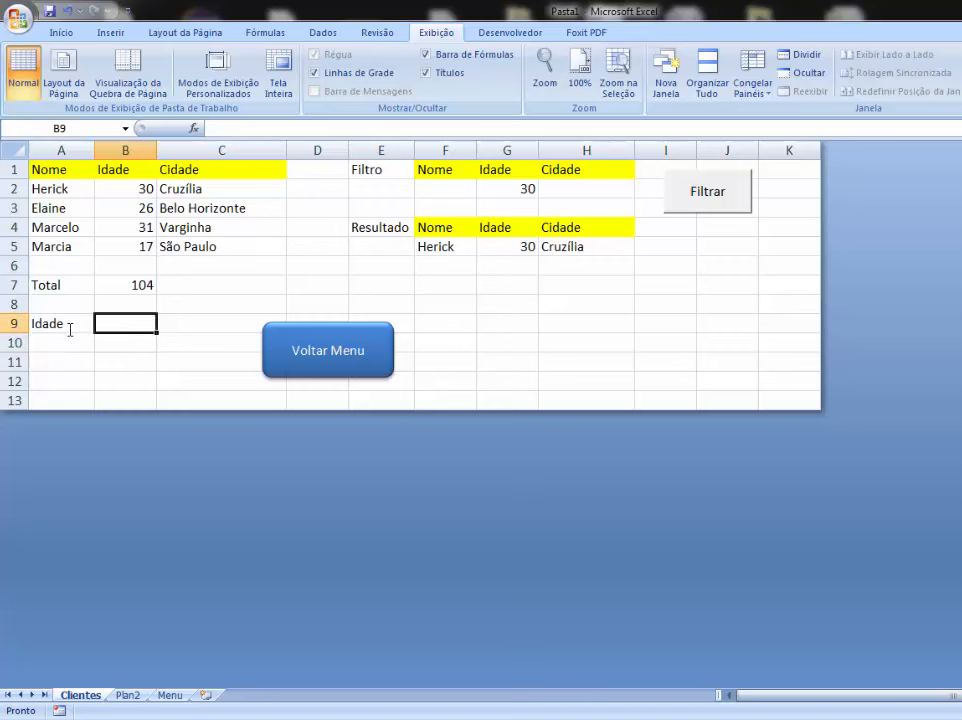
{"action": "type", "text": "30"}
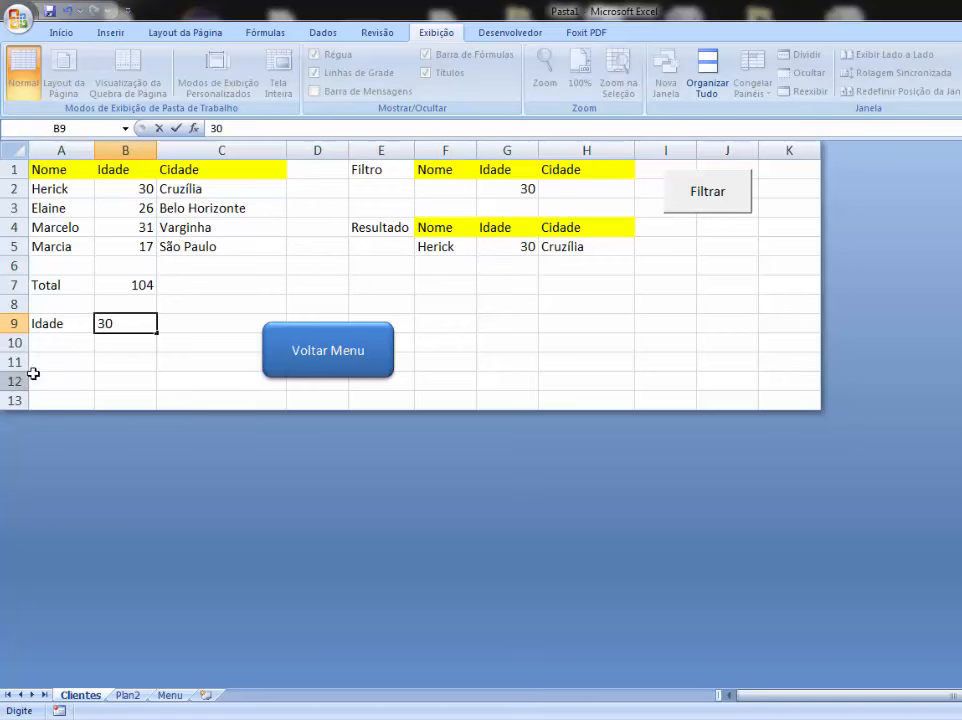
{"action": "left_click", "coordinate": [71, 358]}
{"action": "left_click", "coordinate": [135, 323]}
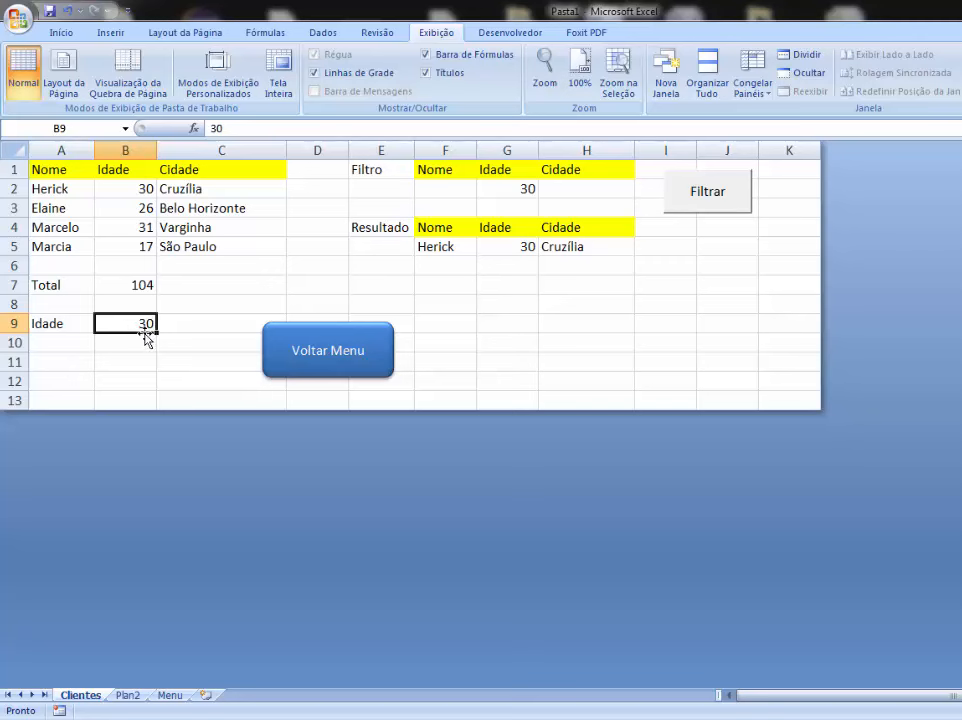
Enter the formula =SE(B2>=$B$9;"Maior";"Menor") in cell D2, with an absolute reference to the age in B9
{"action": "left_click", "coordinate": [307, 186]}
{"action": "double_click", "coordinate": [309, 187]}
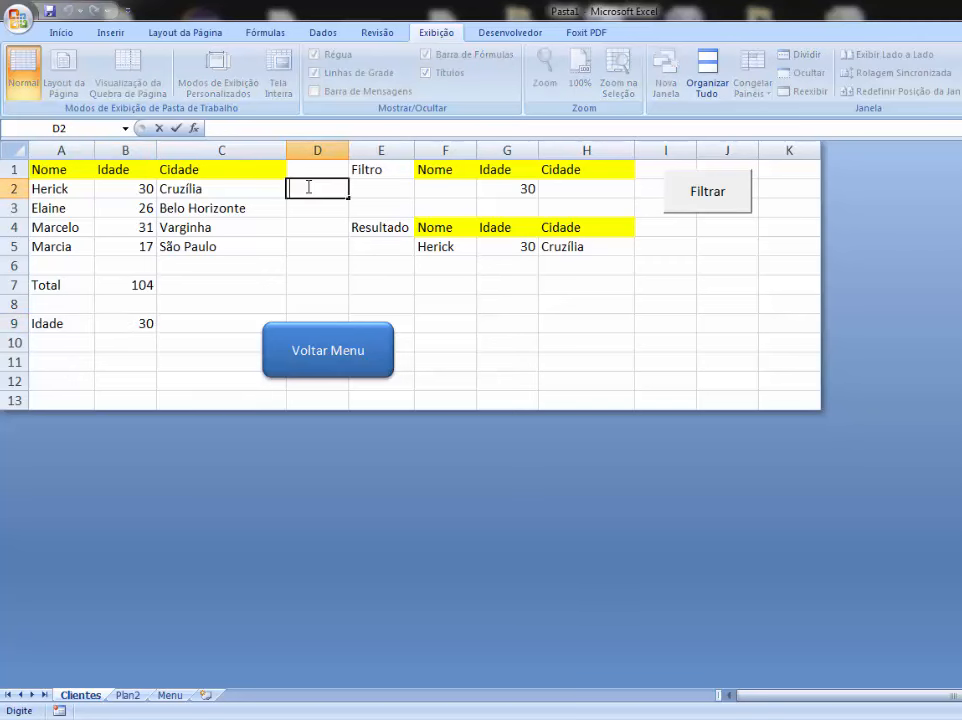
{"action": "type", "text": "=SE"}
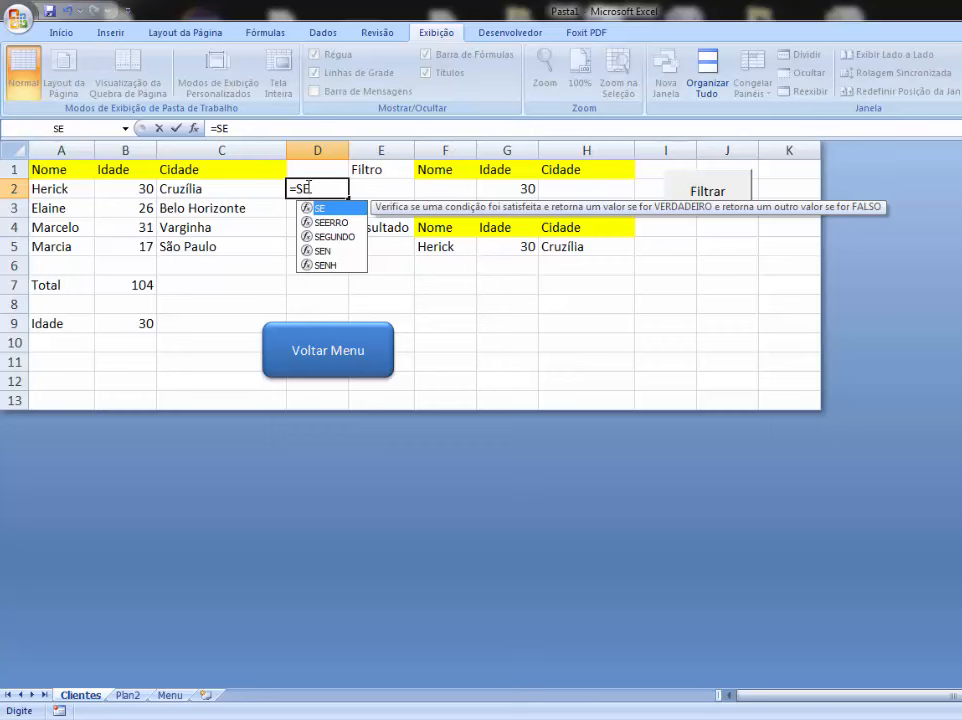
{"action": "type", "text": "("}
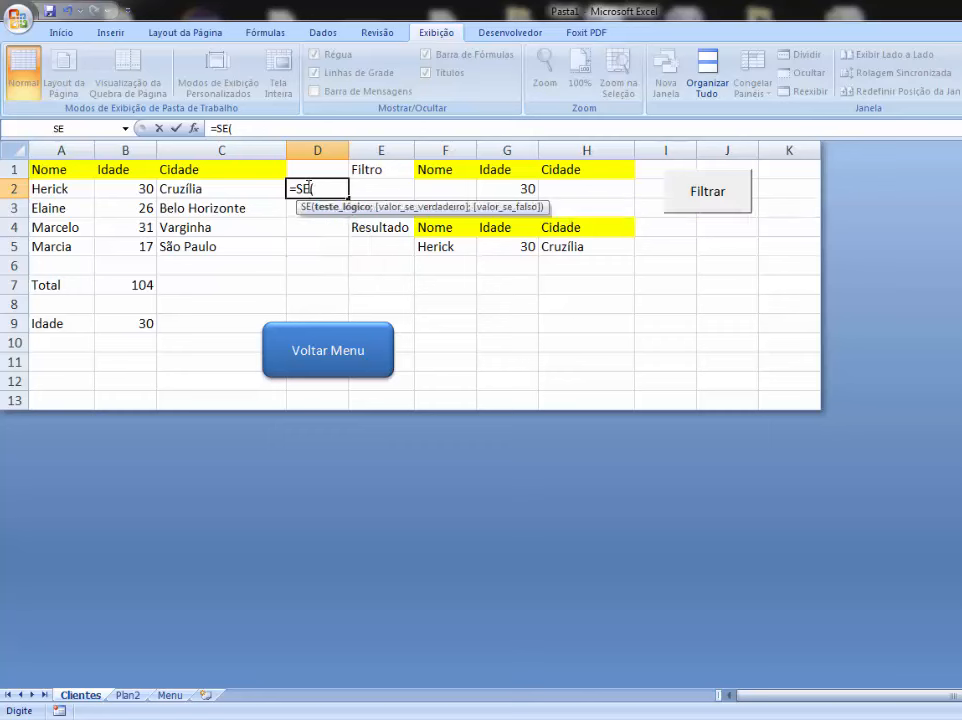
{"action": "left_click", "coordinate": [134, 189]}
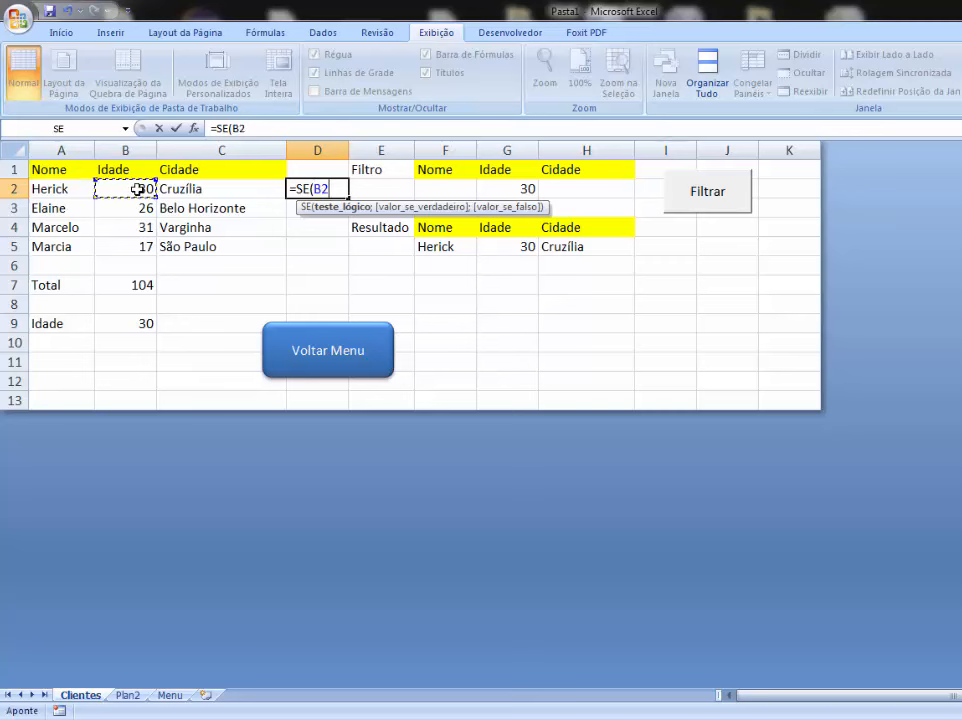
{"action": "type", "text": ">="}
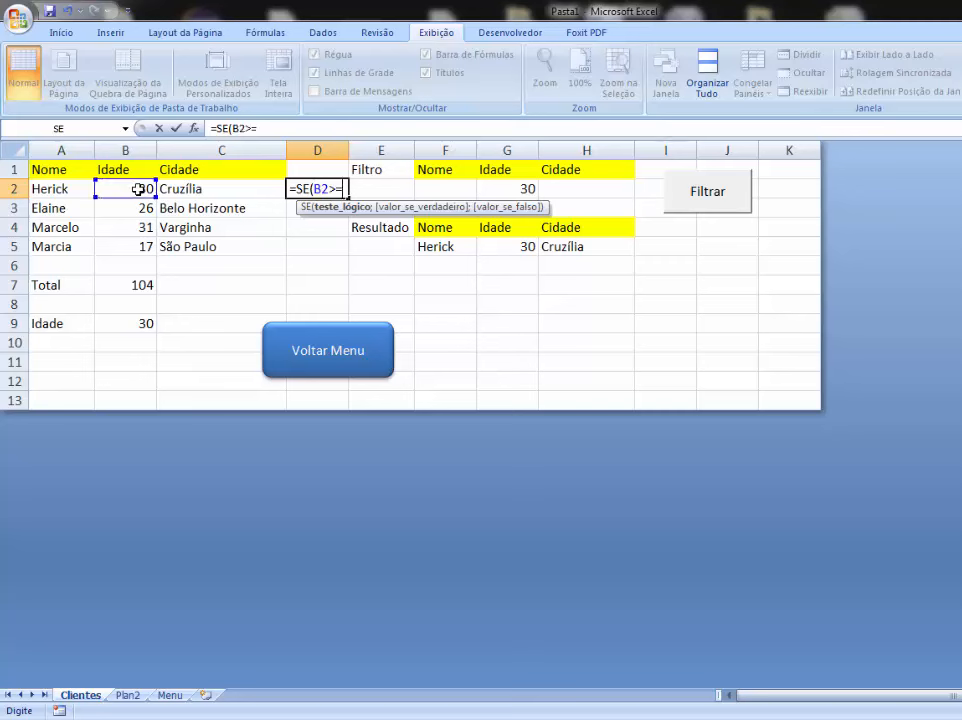
{"action": "left_click", "coordinate": [138, 324]}
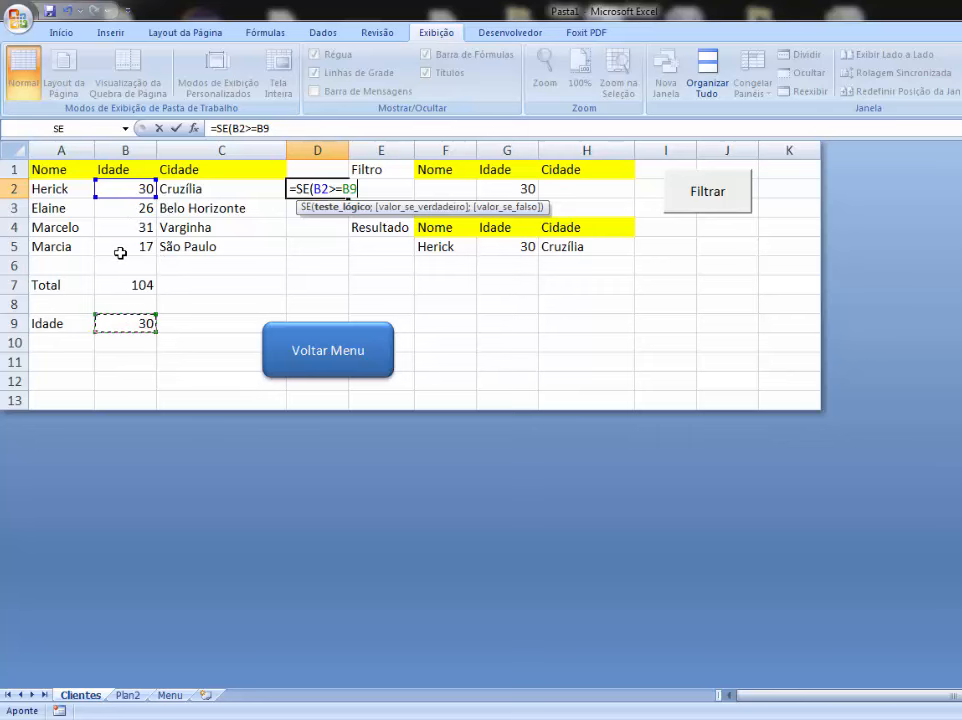
{"action": "scroll", "coordinate": [128, 280], "scroll_direction": "down", "scroll_amount": 1}
{"action": "scroll", "coordinate": [168, 264], "scroll_direction": "up", "scroll_amount": 1}
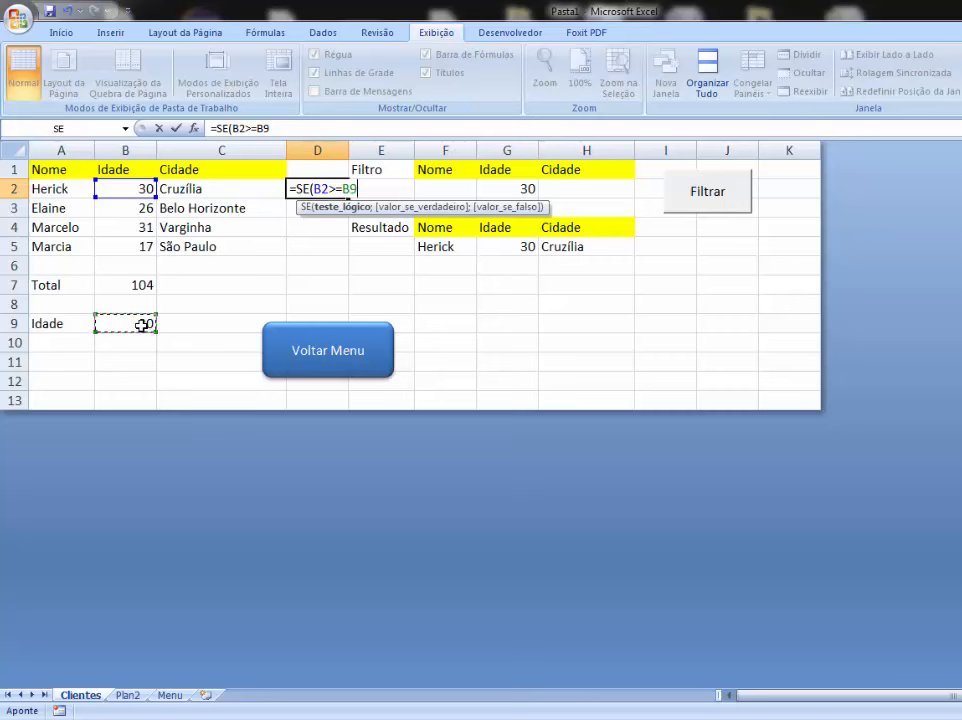
{"action": "key", "text": "F4"}
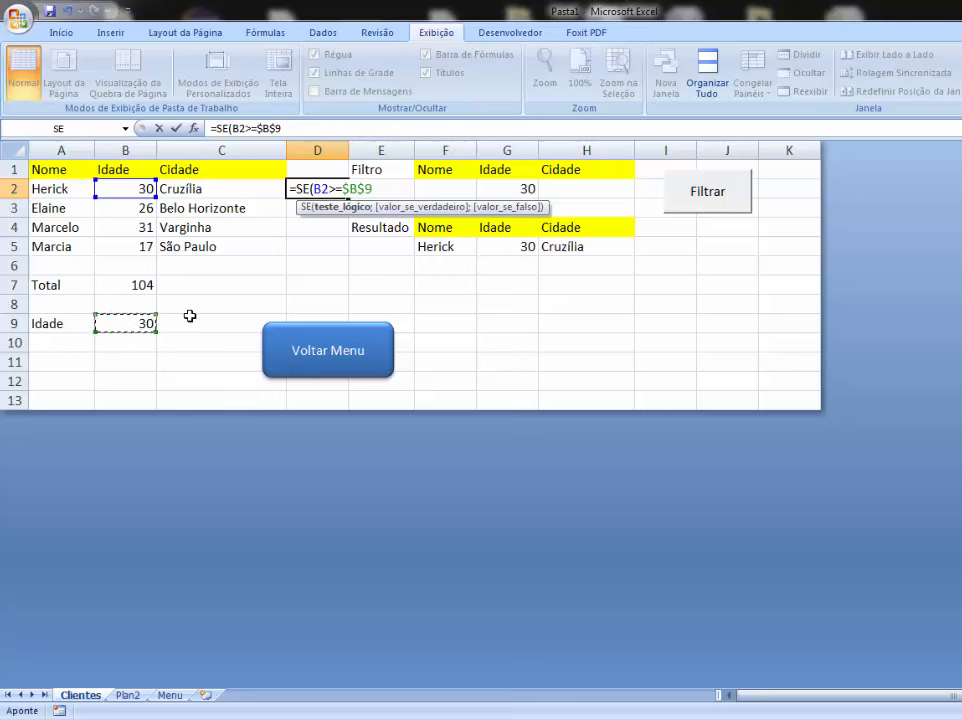
{"action": "type", "text": ";"}
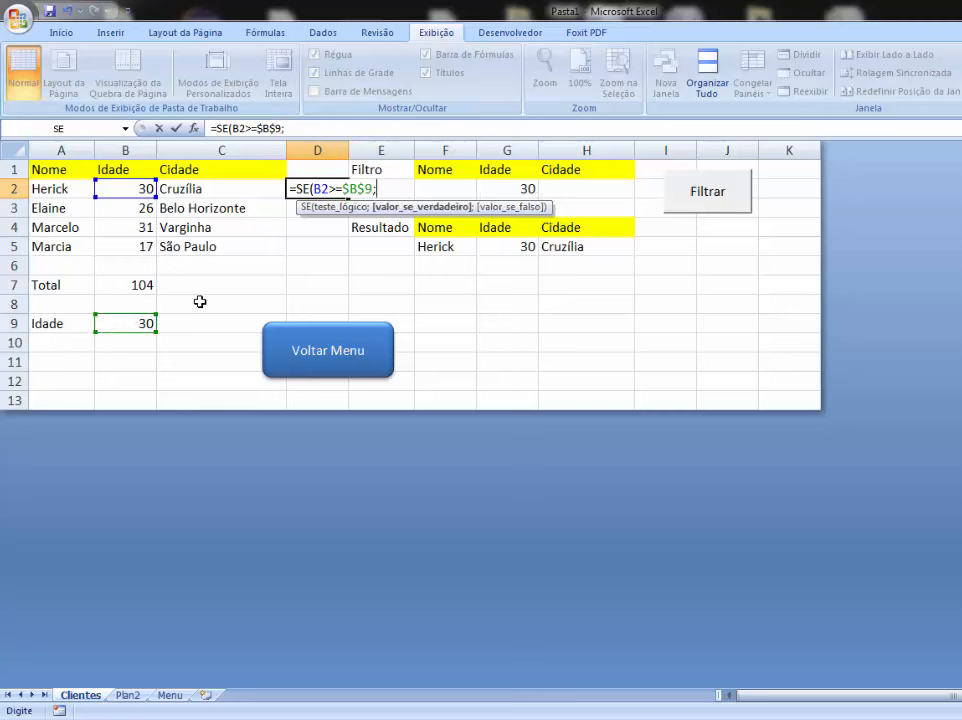
{"action": "type", "text": "\"Maior"}
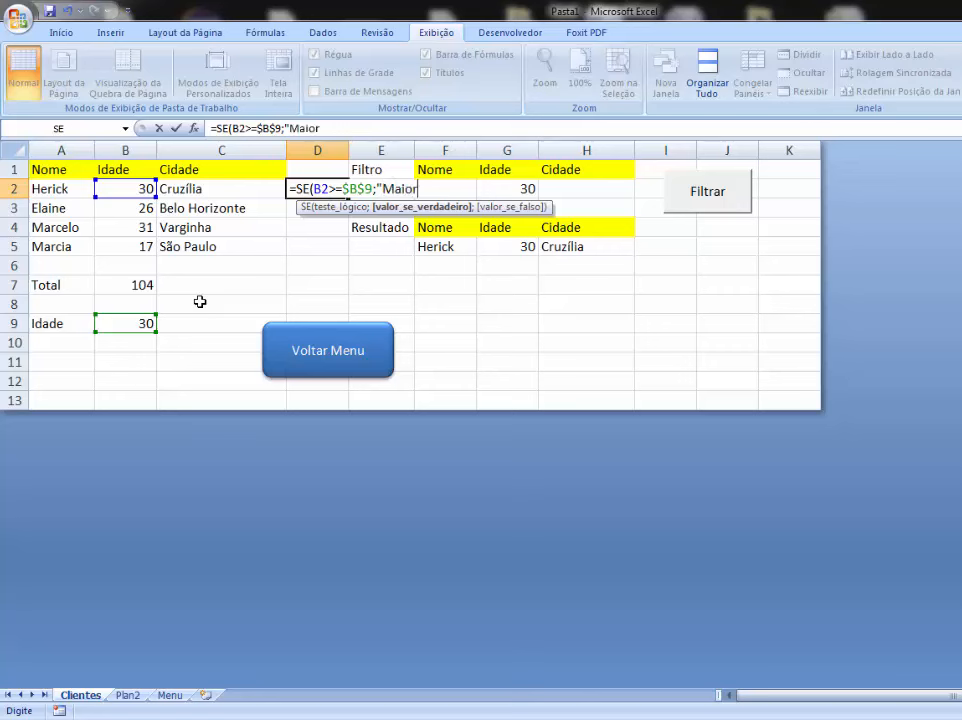
{"action": "type", "text": "\";"}
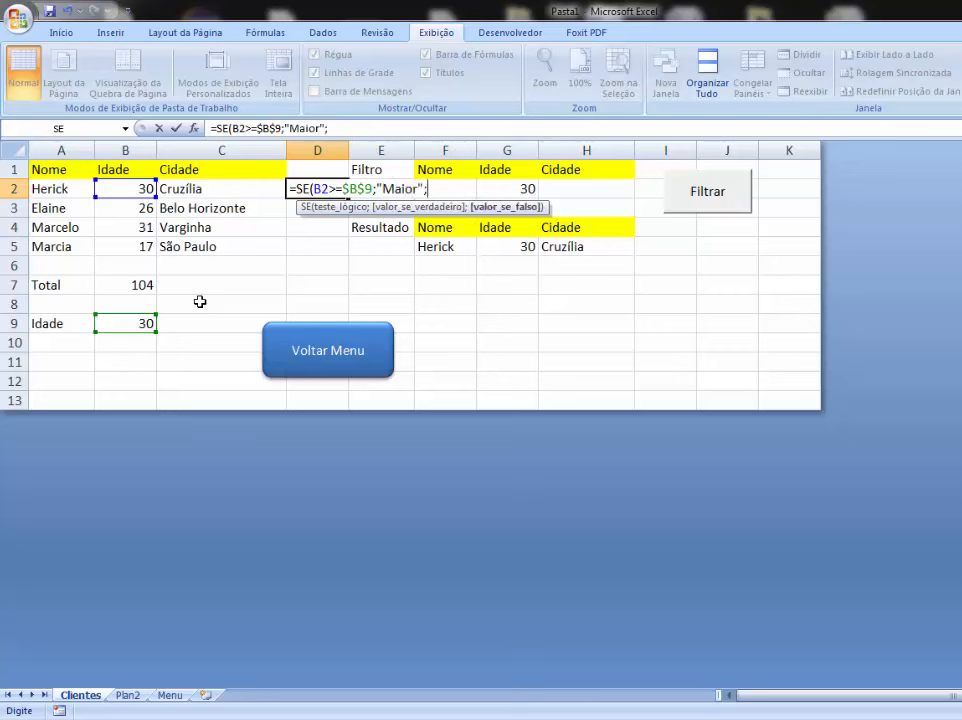
{"action": "type", "text": "\"Meno"}
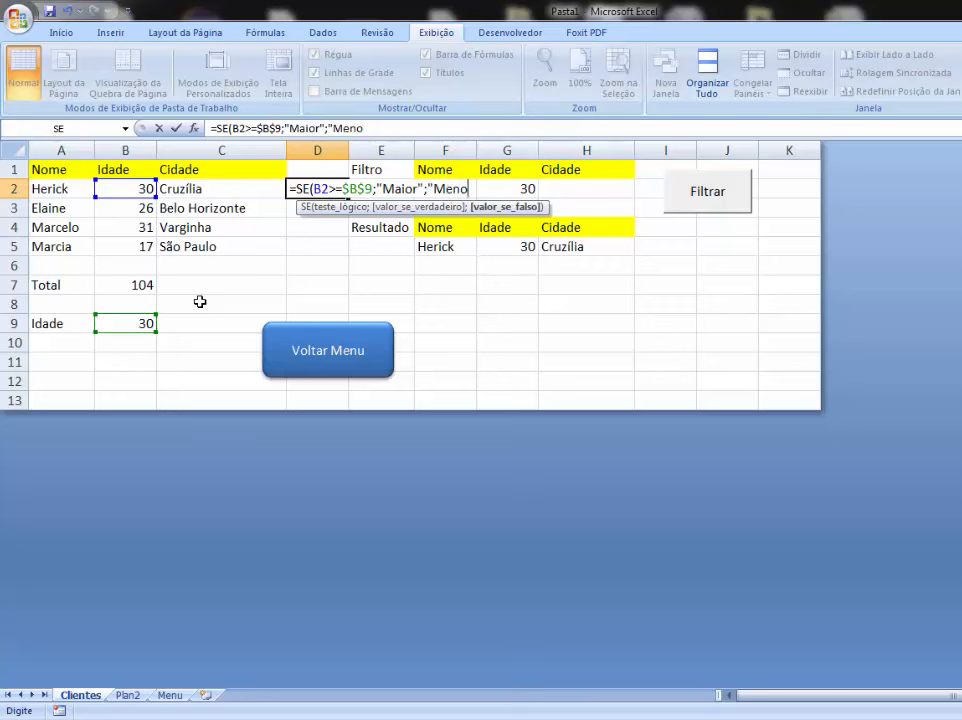
{"action": "type", "text": "r\")"}
{"action": "key", "text": "Return"}
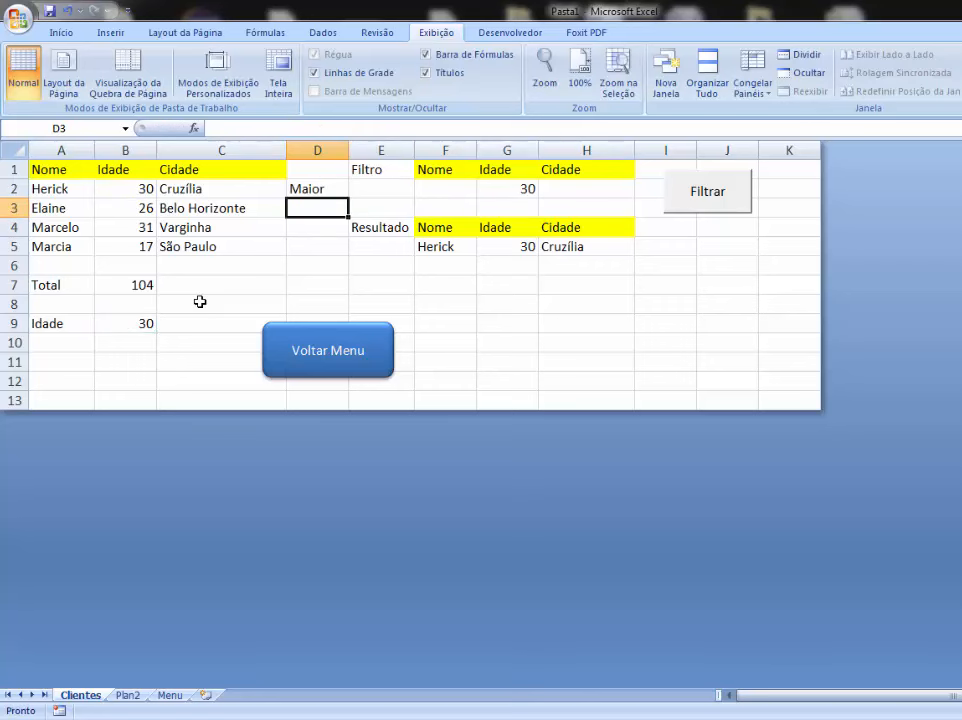
Copy the SE formula with the fixed $B$9 reference from D2 down through D5
{"action": "left_click", "coordinate": [337, 190]}
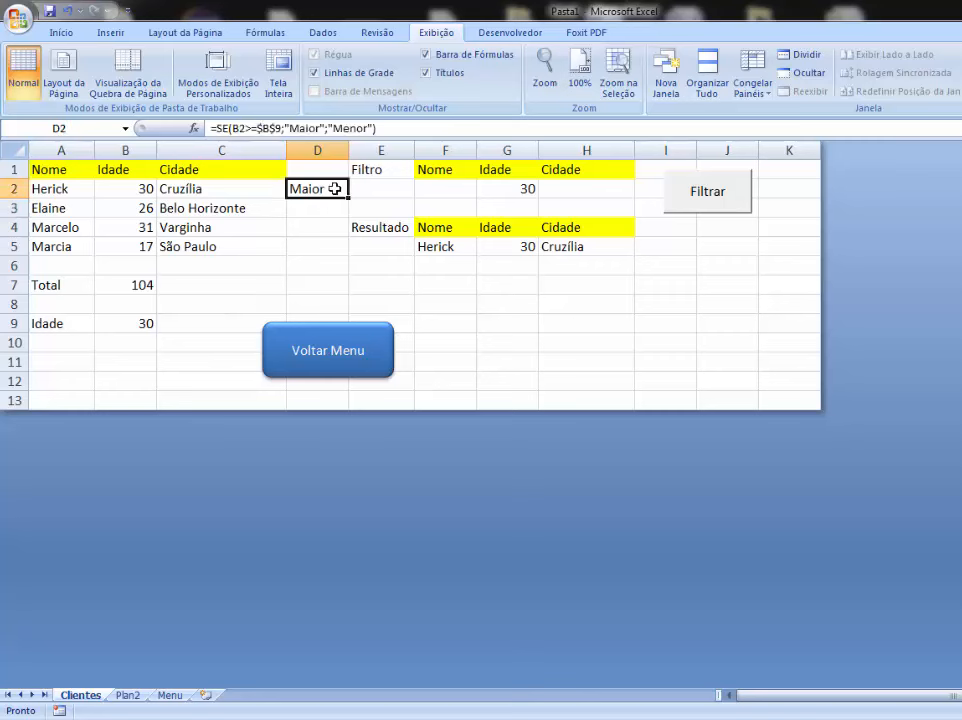
{"action": "left_click_drag", "start_coordinate": [349, 197], "coordinate": [340, 252]}
{"action": "left_click", "coordinate": [212, 299]}
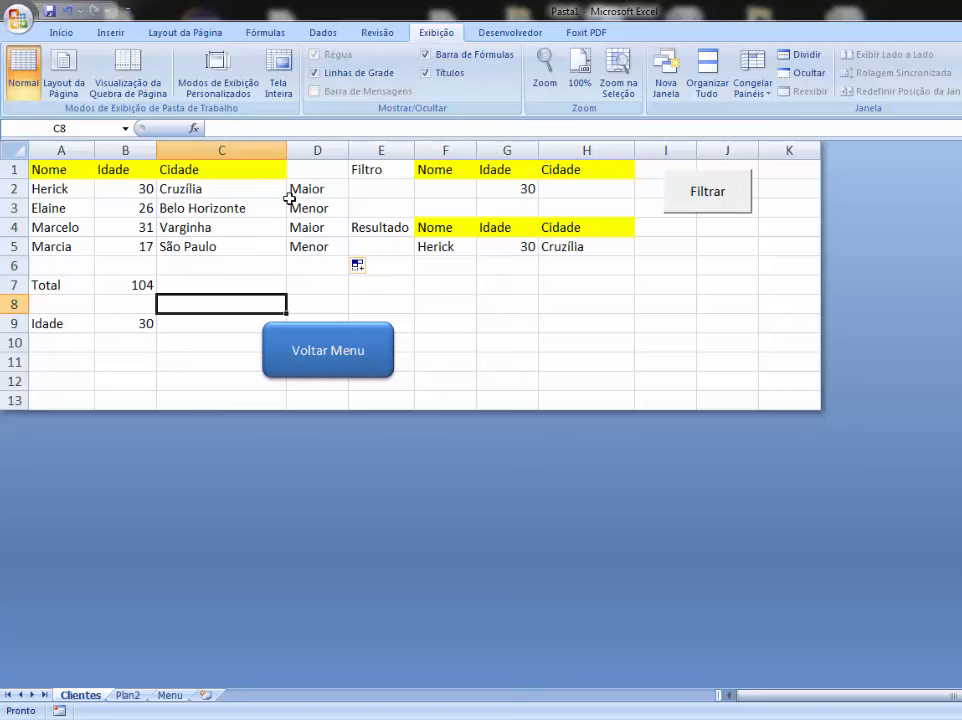
{"action": "left_click", "coordinate": [198, 346]}
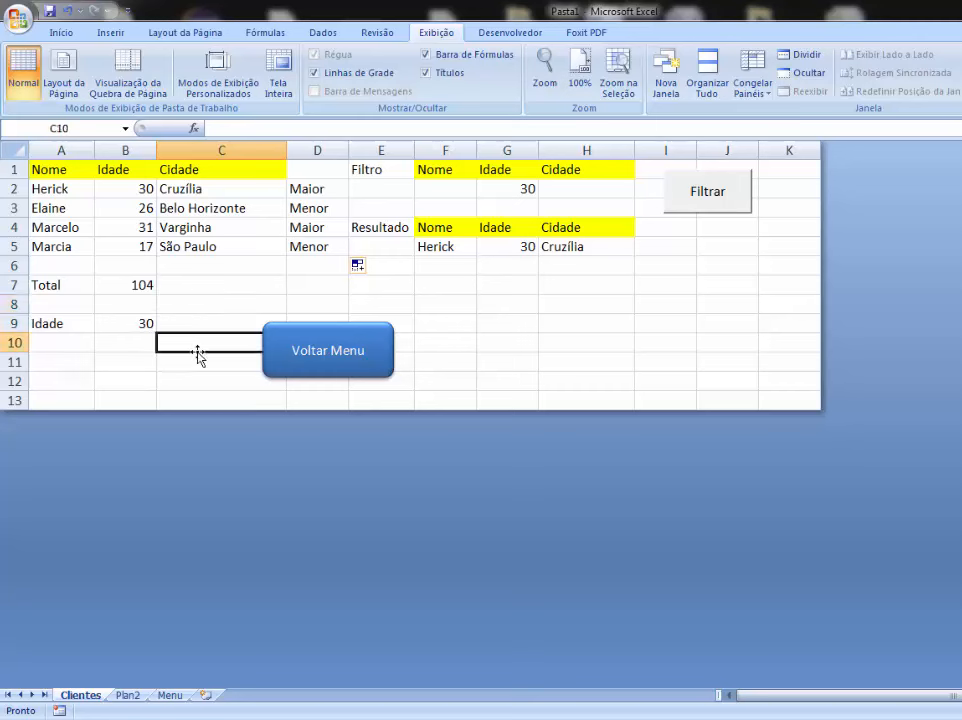
{"action": "left_click", "coordinate": [128, 322]}
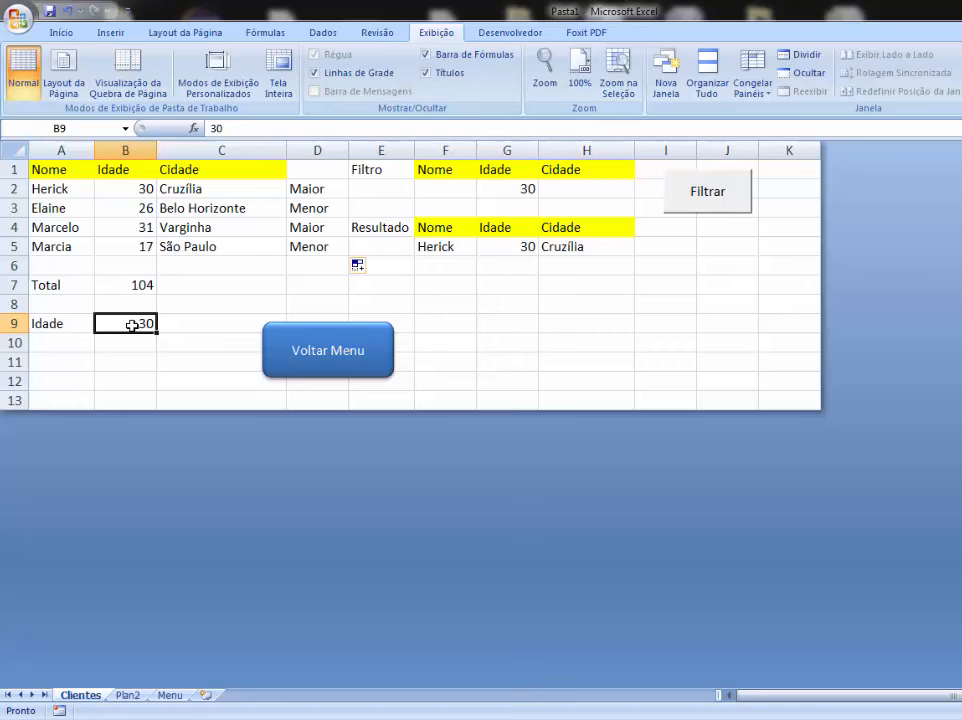
Change the comparison in the D2 formula to B2>$B$9
{"action": "left_click", "coordinate": [313, 190]}
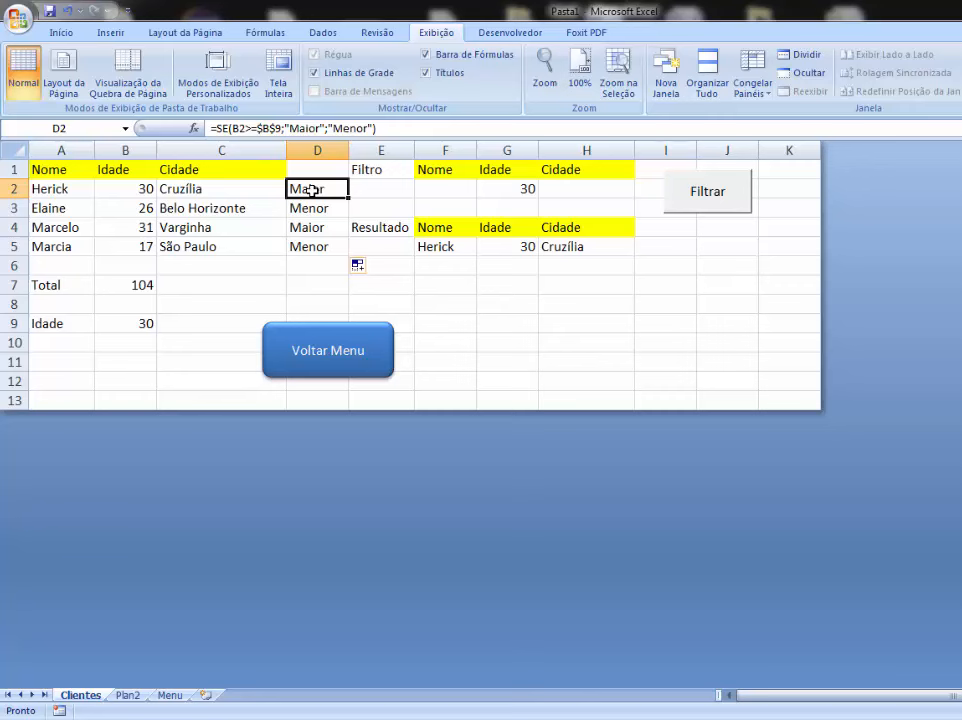
{"action": "double_click", "coordinate": [322, 188]}
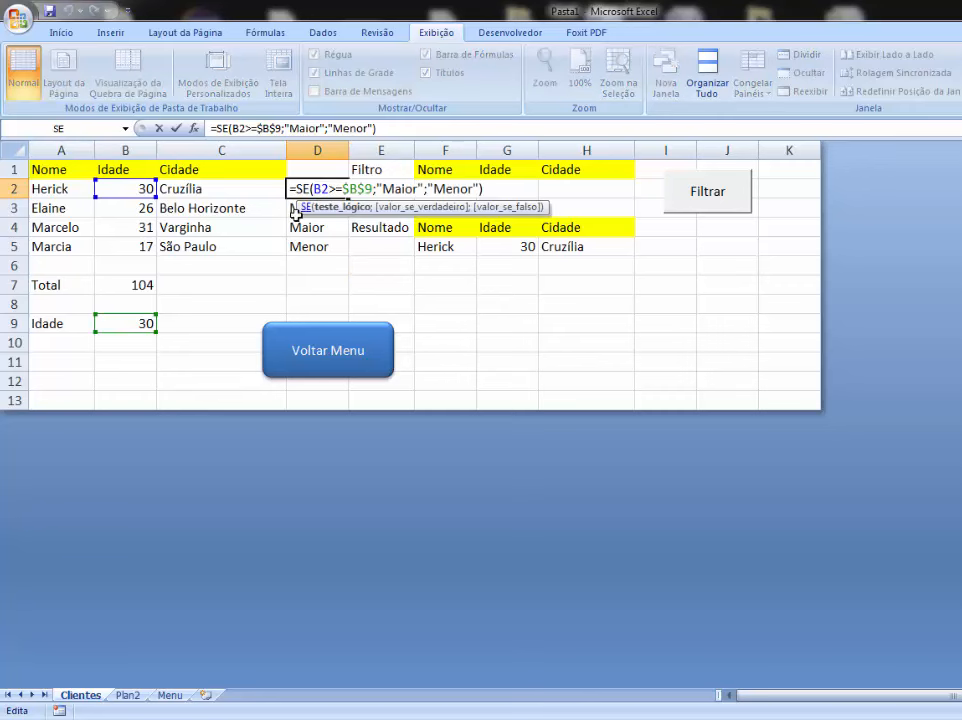
{"action": "key", "text": "Right"}
{"action": "key", "text": "Right"}
{"action": "key", "text": "Right"}
{"action": "key", "text": "BackSpace"}
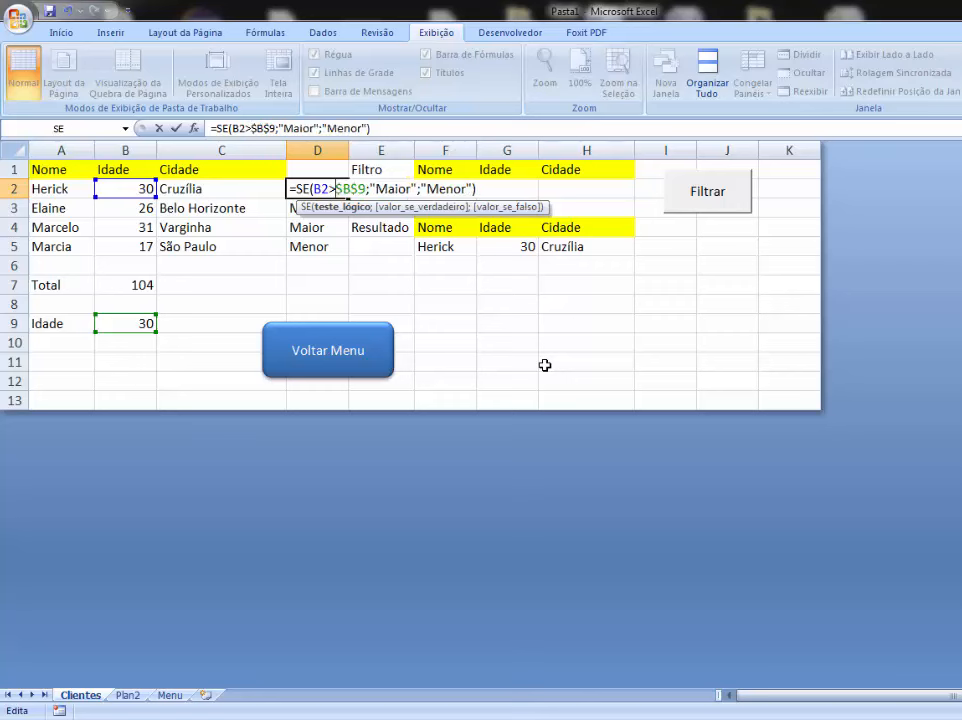
Replace the "Menor" argument in the D2 formula with the start of a nested SE function
{"action": "key", "text": "Right"}
{"action": "key", "text": "Right"}
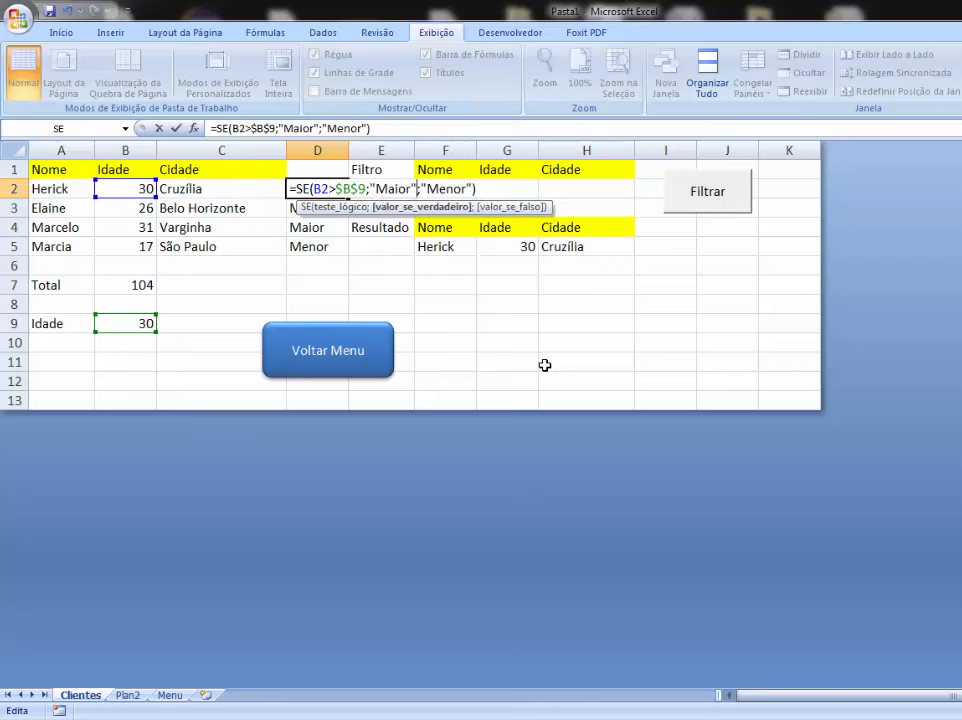
{"action": "key", "text": "Right"}
{"action": "key", "text": "Right"}
{"action": "key", "text": "Right"}
{"action": "key", "text": "shift+Right"}
{"action": "key", "text": "shift+Right"}
{"action": "key", "text": "shift+Right"}
{"action": "key", "text": "shift+Right"}
{"action": "key", "text": "shift+Right"}
{"action": "key", "text": "shift+Right"}
{"action": "key", "text": "shift+Right"}
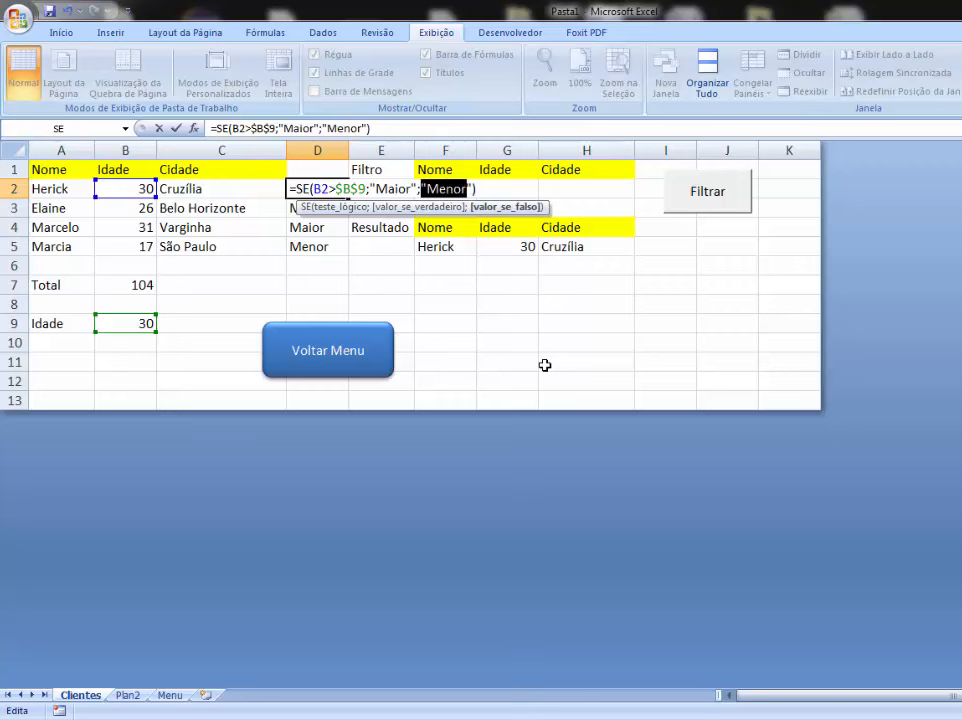
{"action": "key", "text": "Delete"}
{"action": "type", "text": "SE("}
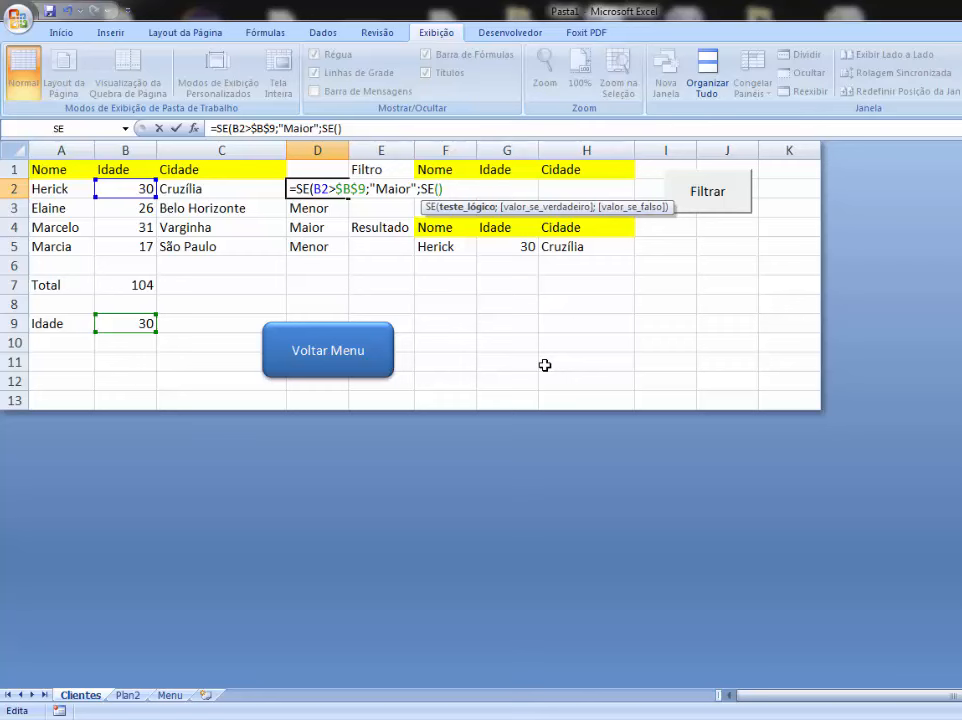
Set the nested SE test in D2 to B2=$B$9, with an absolute reference to the reference age
{"action": "left_click", "coordinate": [125, 187]}
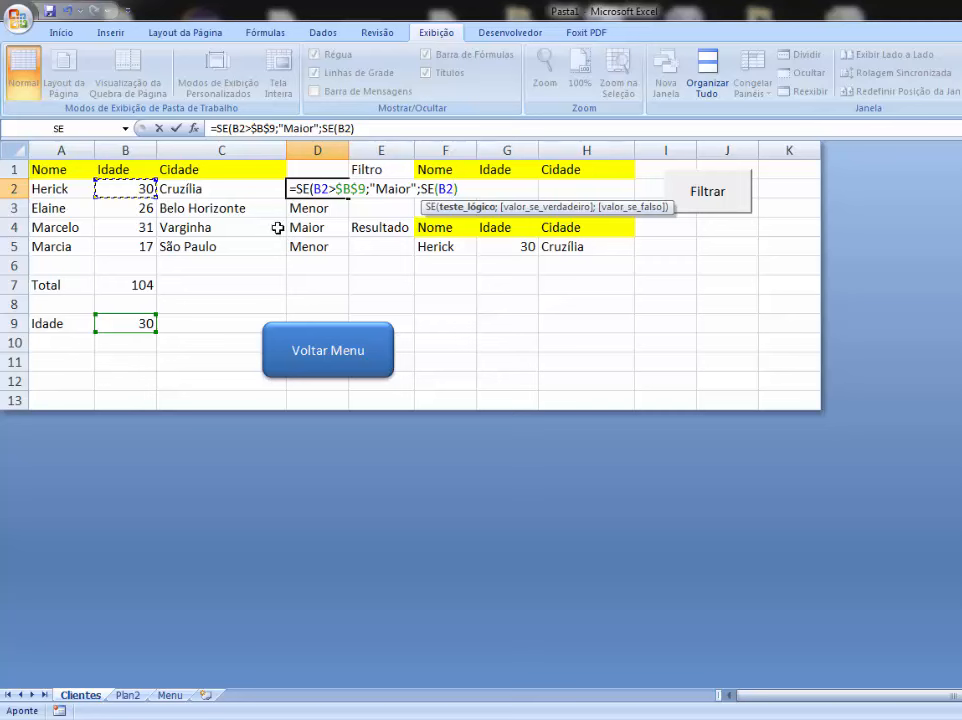
{"action": "type", "text": "="}
{"action": "left_click", "coordinate": [140, 323]}
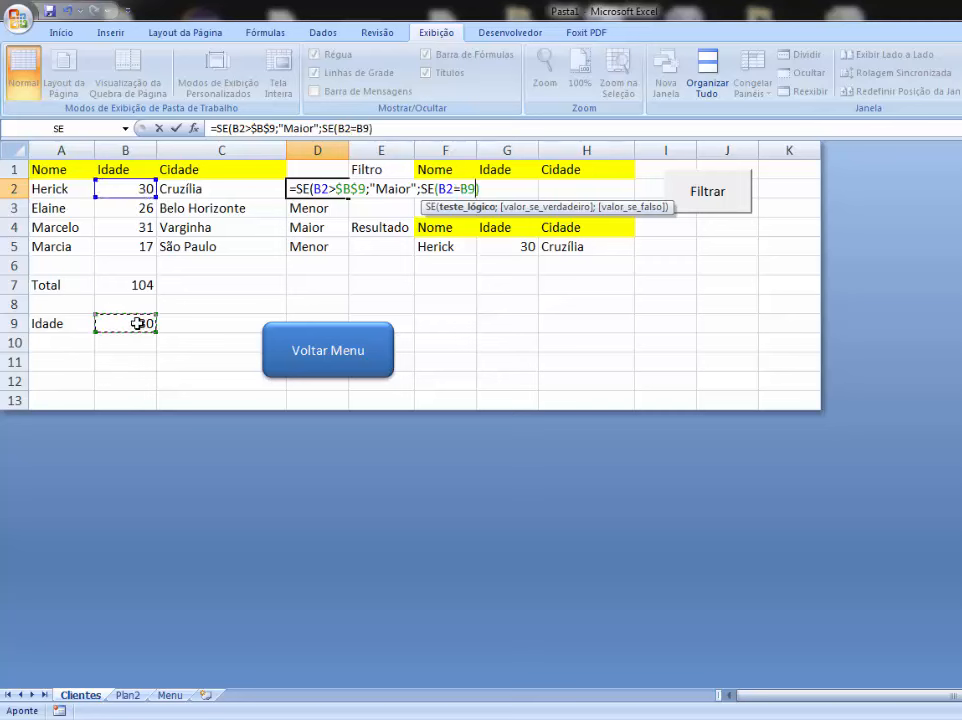
{"action": "key", "text": "F4"}
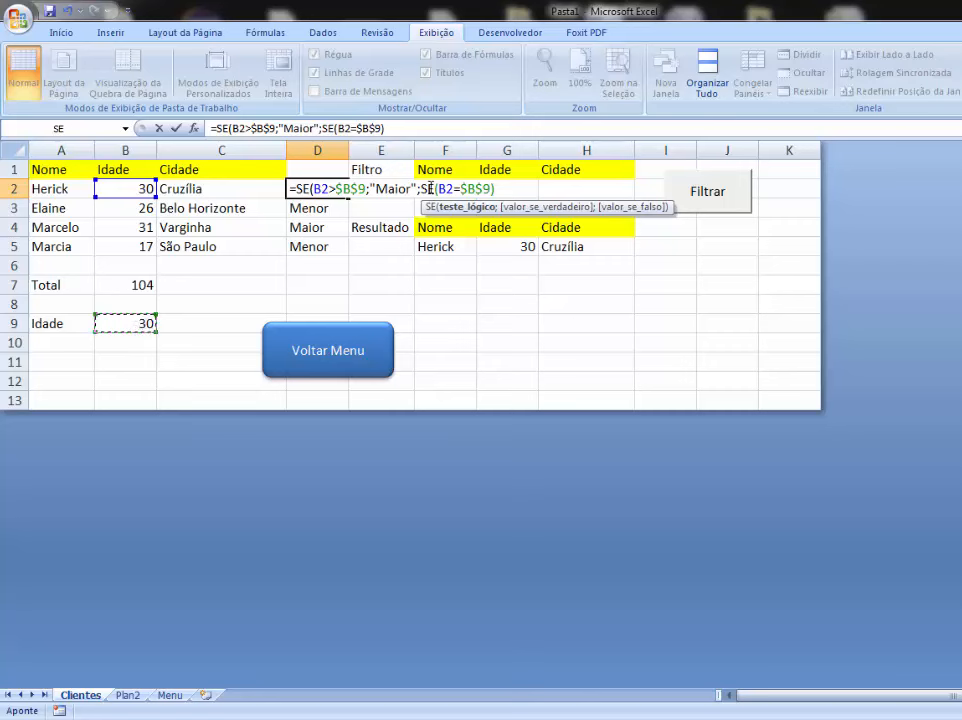
Complete the nested SE in D2 with "Igual" as the true value and "Menor" as the false value, accepting the proposed closing parenthesis correction
{"action": "type", "text": ";"}
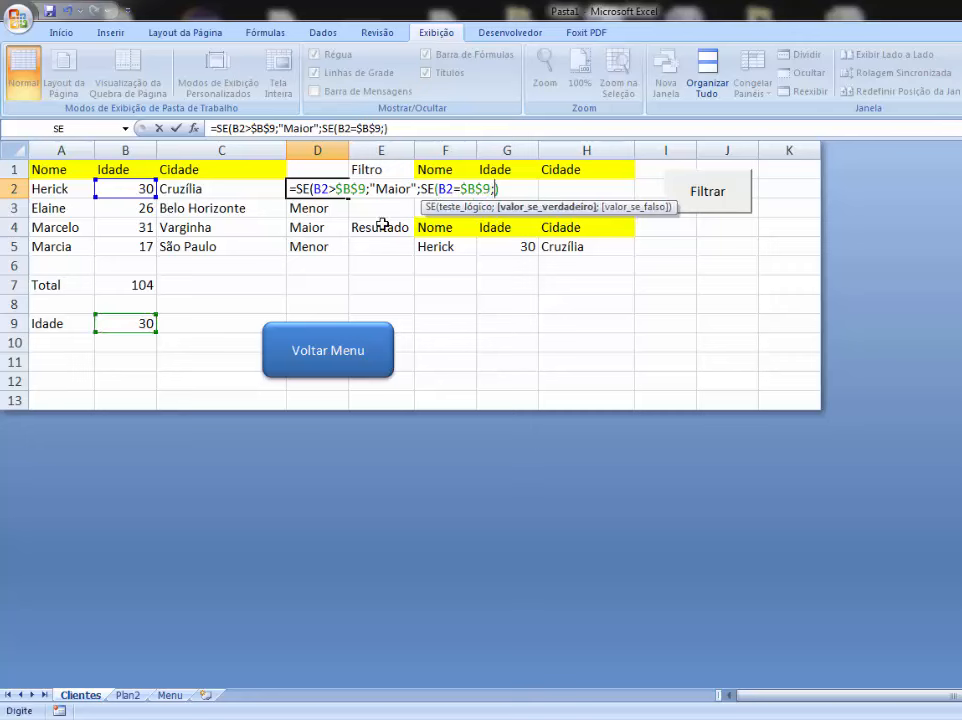
{"action": "type", "text": "\"\""}
{"action": "key", "text": "Return"}
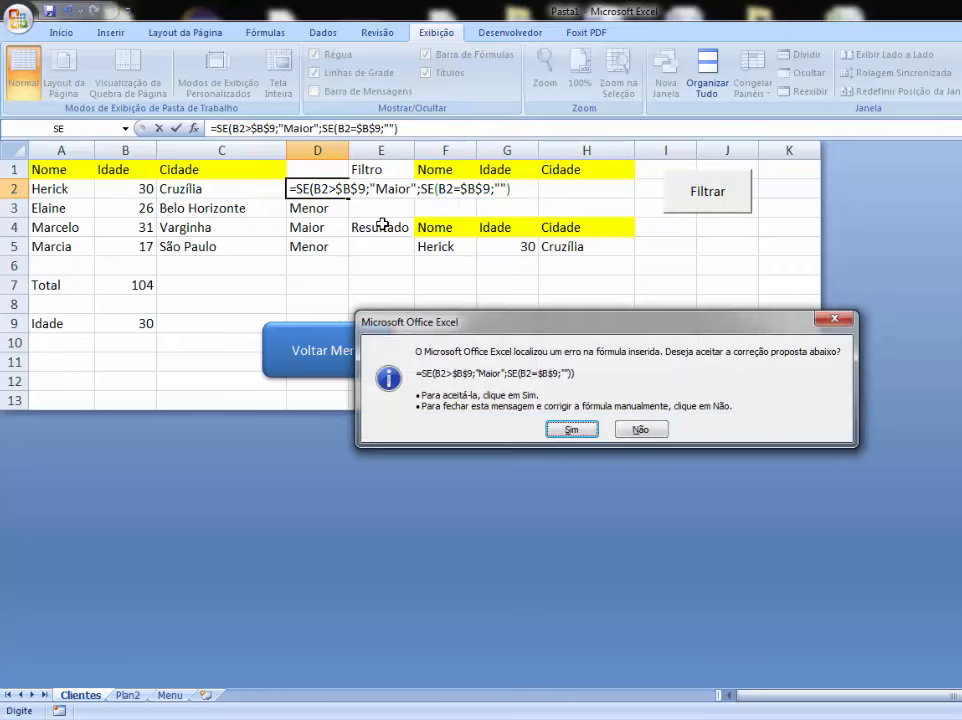
{"action": "left_click", "coordinate": [640, 429]}
{"action": "left_click", "coordinate": [604, 411]}
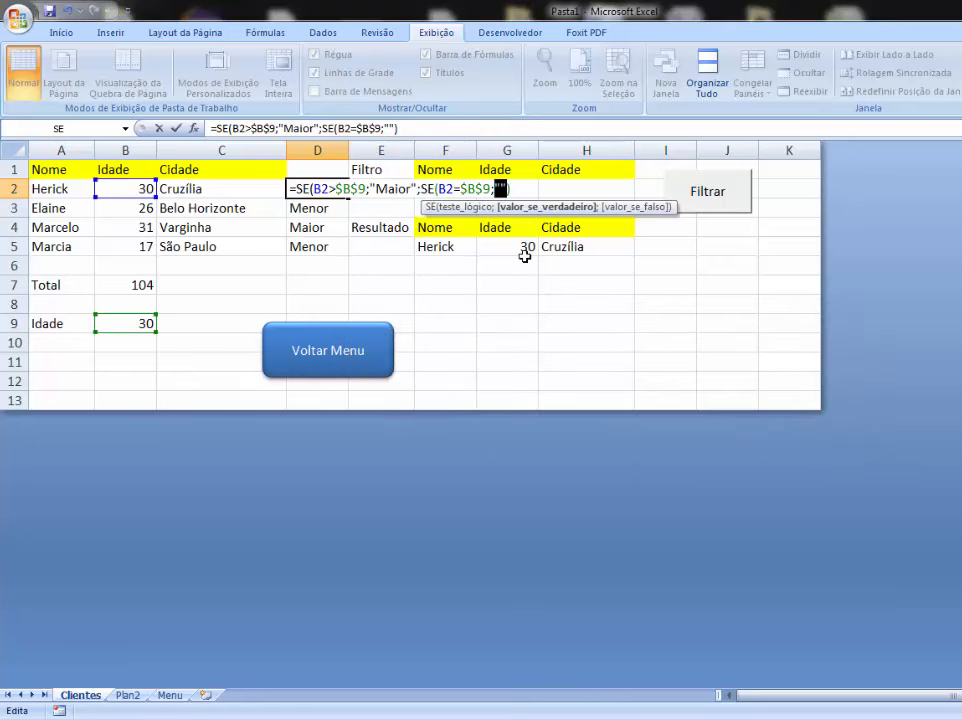
{"action": "key", "text": "Left"}
{"action": "type", "text": "Igual\""}
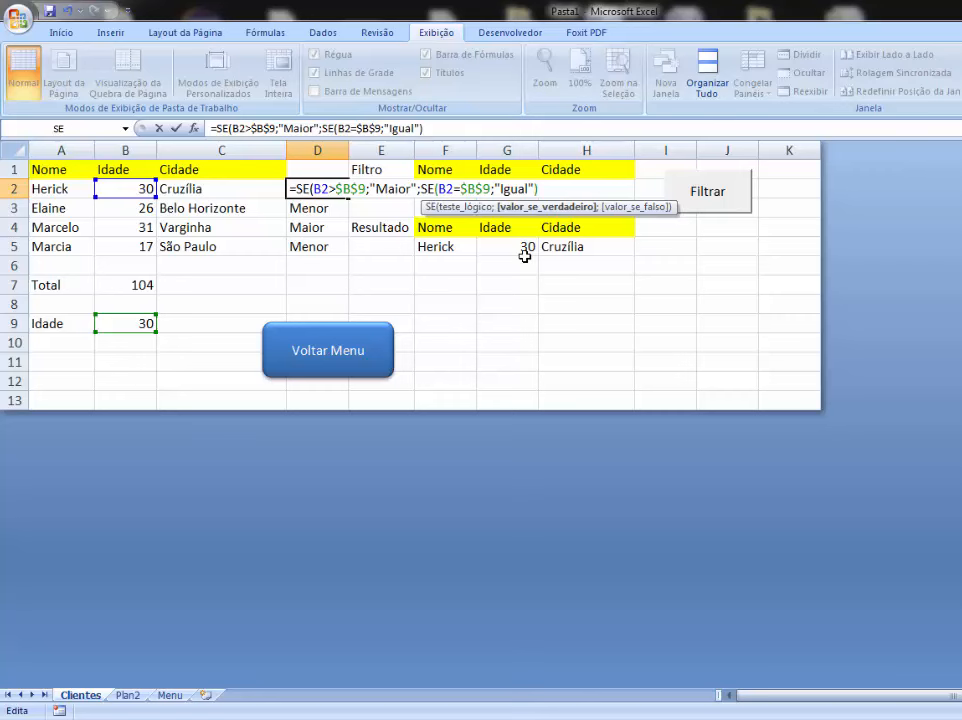
{"action": "type", "text": ";"}
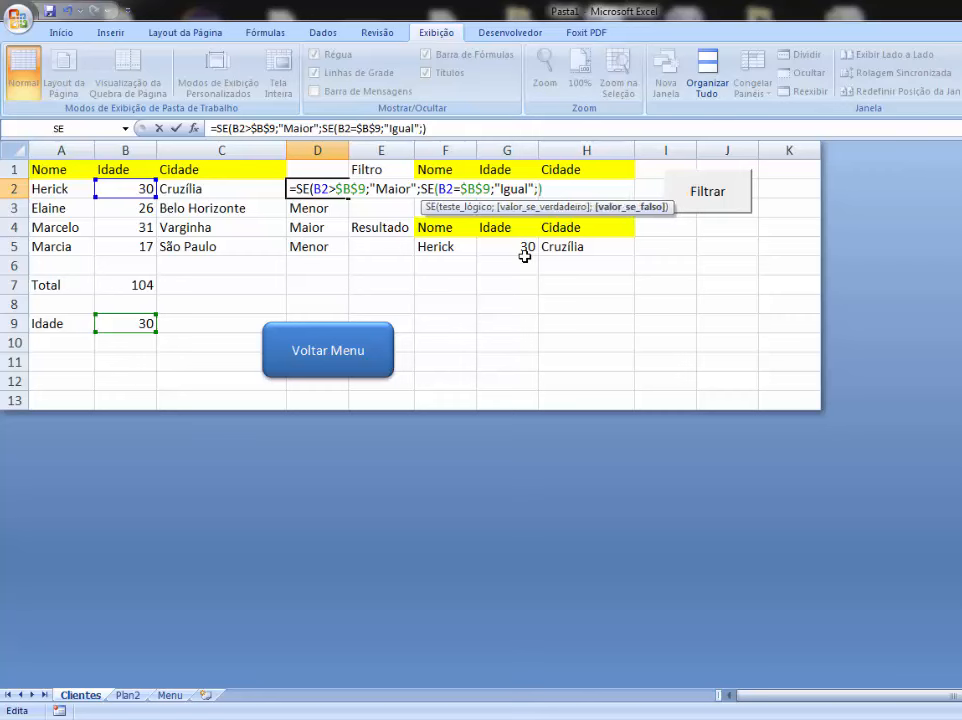
{"action": "type", "text": "\""}
{"action": "type", "text": "Menor\""}
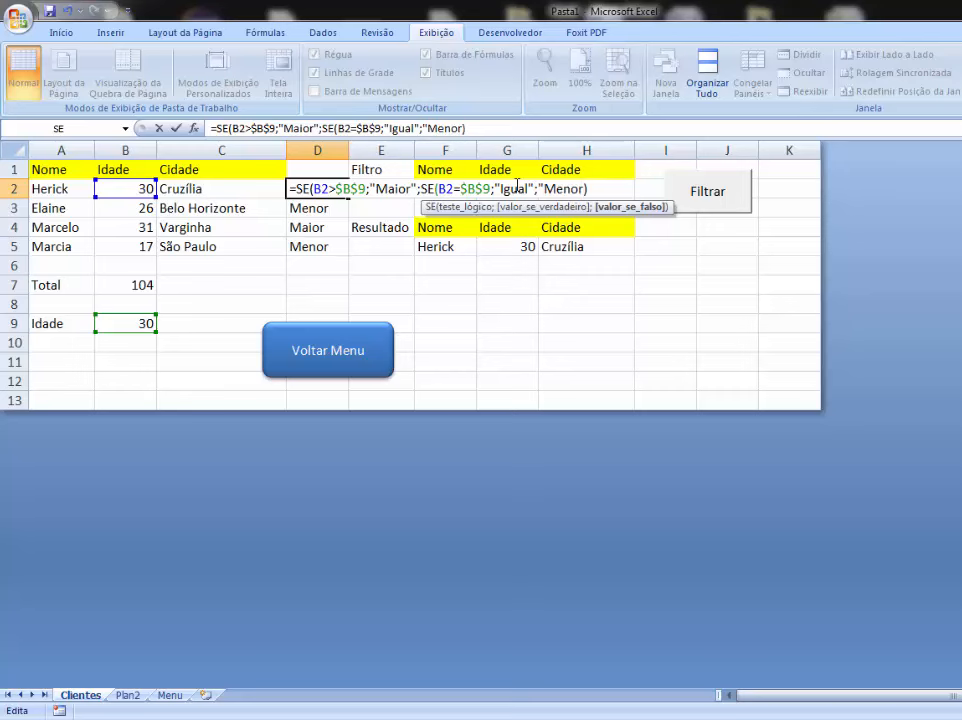
{"action": "type", "text": ")"}
{"action": "key", "text": "Return"}
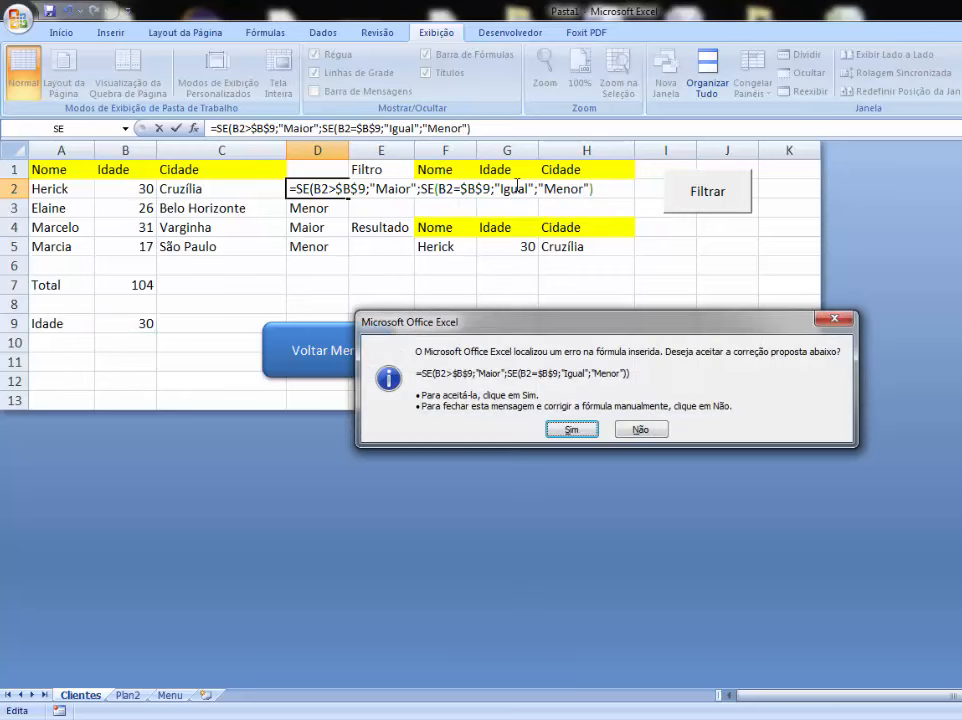
{"action": "left_click", "coordinate": [586, 427]}
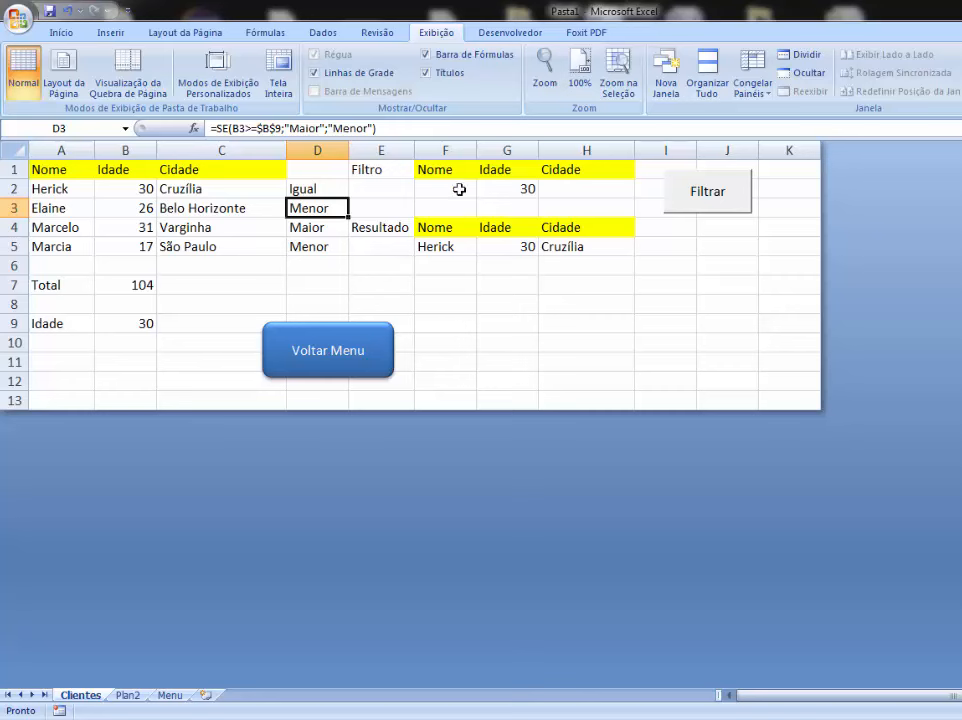
Examine the outer and inner SE functions and their closing parentheses in the D2 formula
{"action": "double_click", "coordinate": [328, 188]}
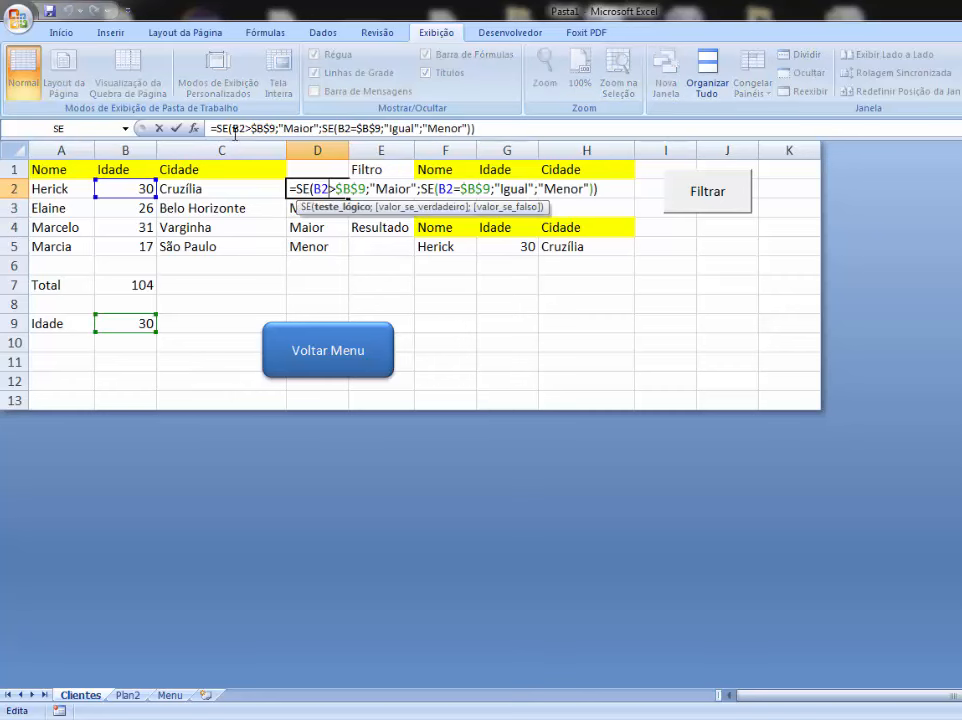
{"action": "left_click", "coordinate": [234, 128]}
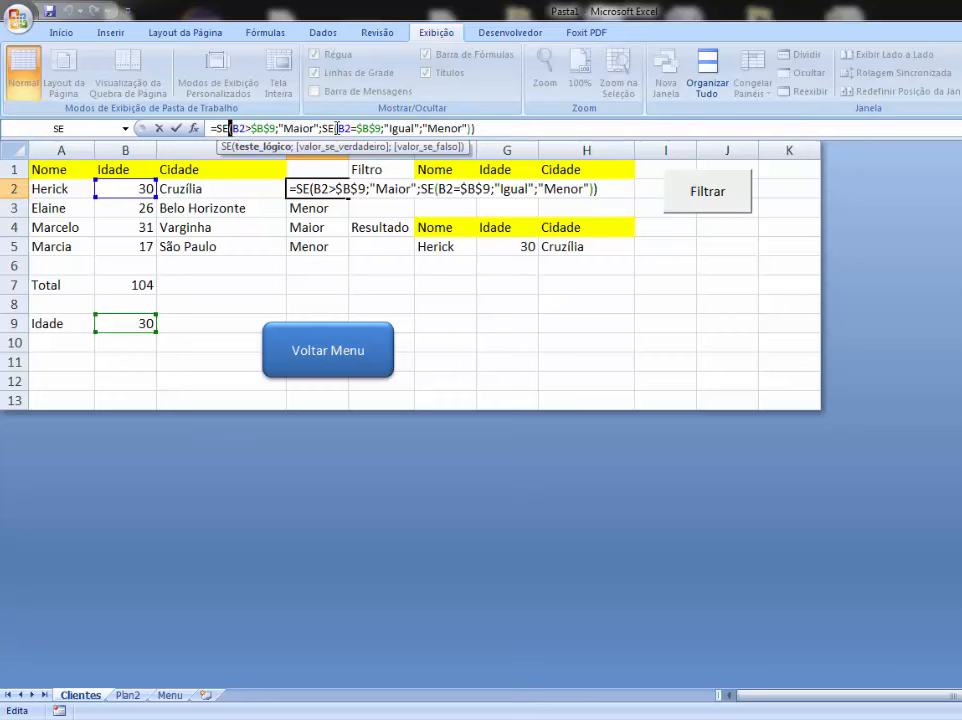
{"action": "left_click", "coordinate": [484, 127]}
{"action": "key", "text": "Escape"}
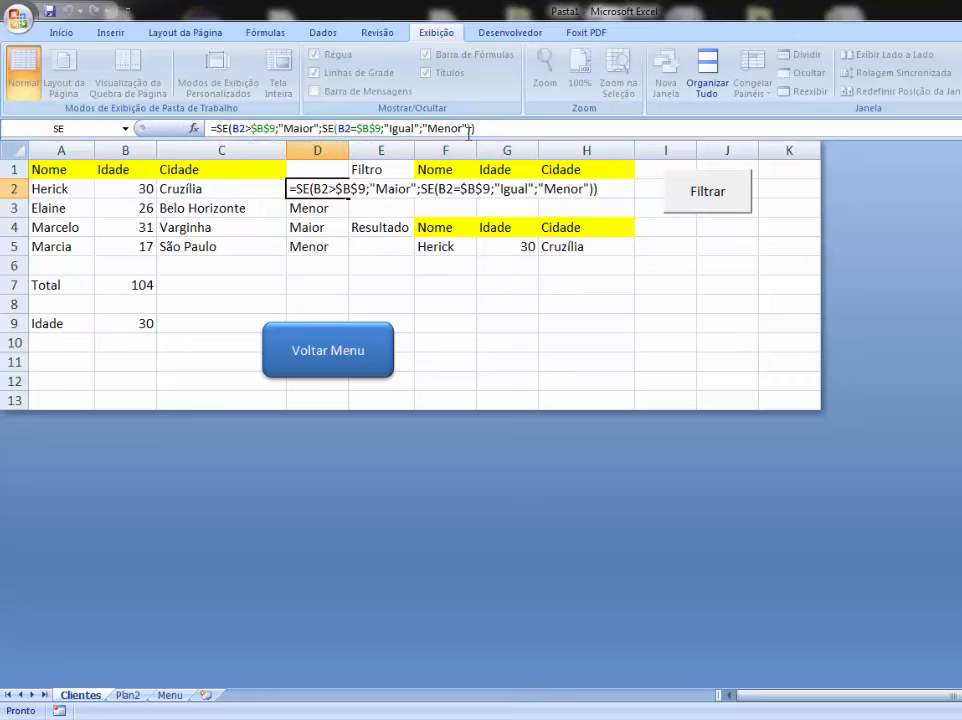
{"action": "key", "text": "Return"}
Copy the nested SE formula from D2 down through D5
{"action": "left_click", "coordinate": [326, 190]}
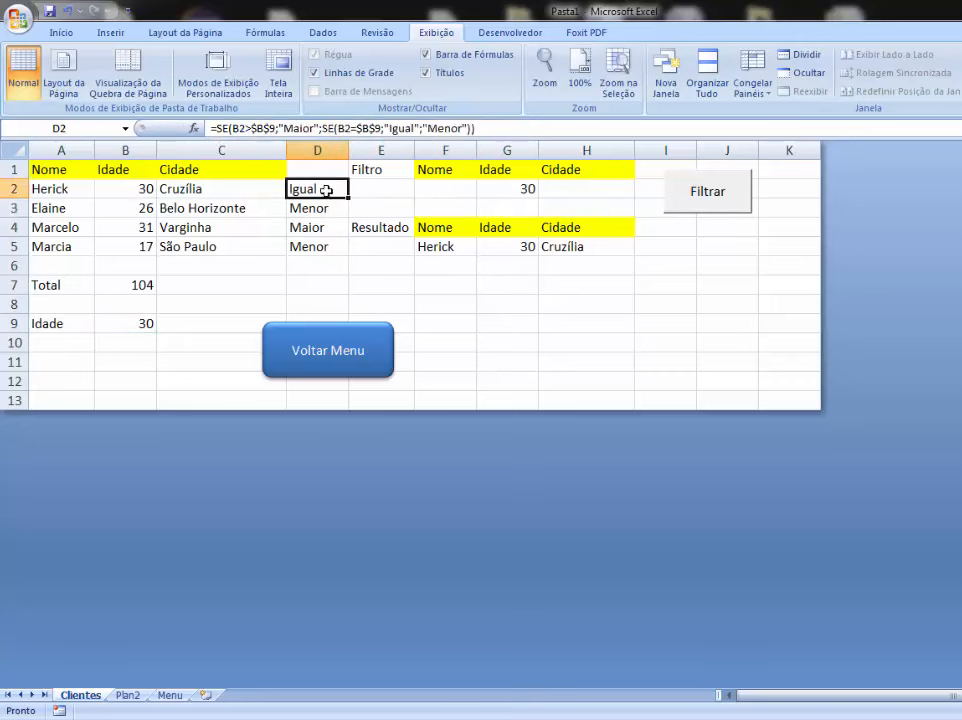
{"action": "left_click_drag", "start_coordinate": [348, 198], "coordinate": [335, 253]}
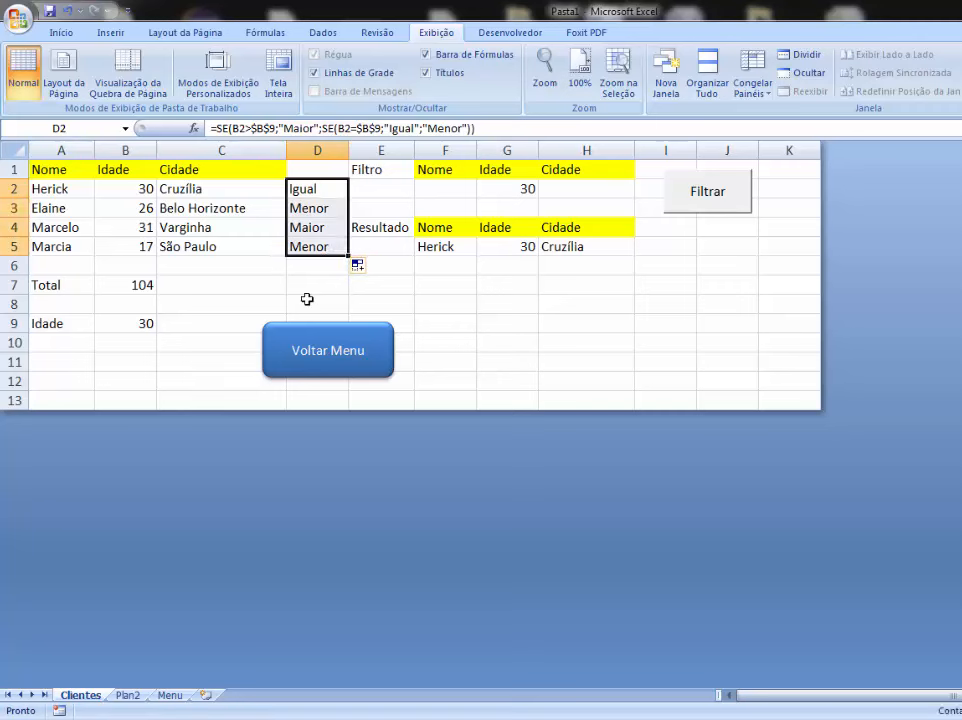
{"action": "left_click", "coordinate": [307, 299]}
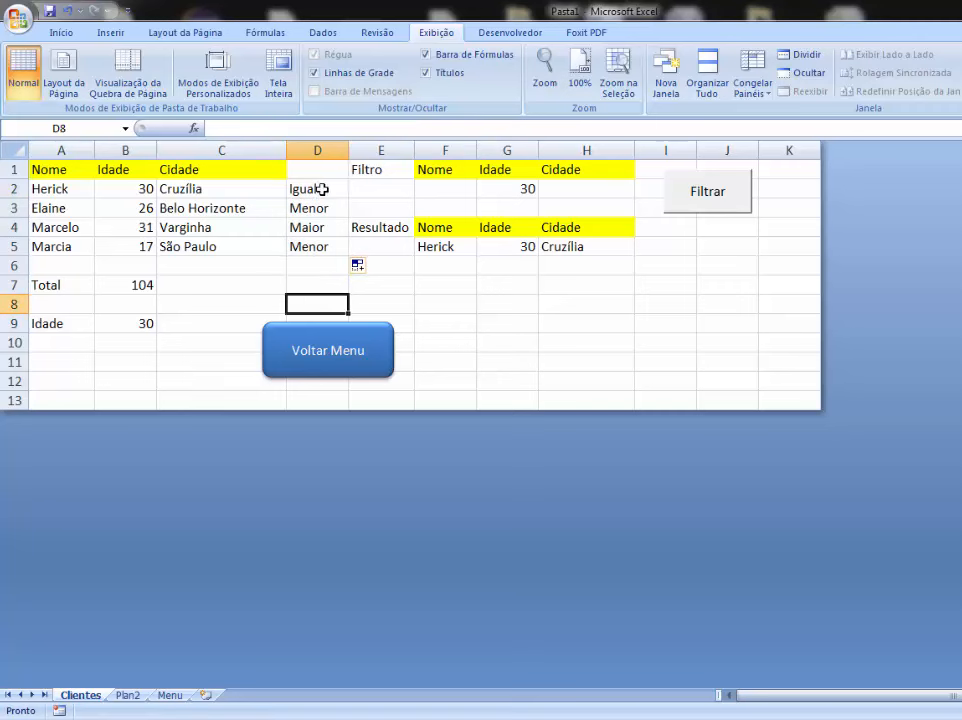
Test the nested classification by setting the age in B4 to 30, 29 and 31 in turn
{"action": "double_click", "coordinate": [144, 224]}
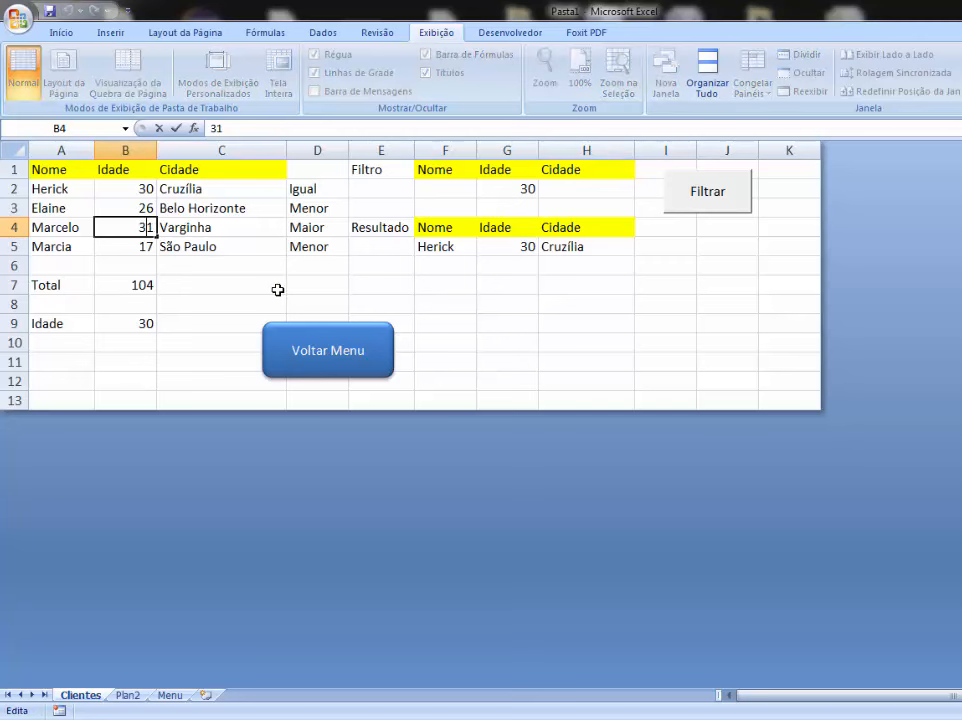
{"action": "key", "text": "BackSpace"}
{"action": "type", "text": "0"}
{"action": "key", "text": "Return"}
{"action": "left_click", "coordinate": [152, 226]}
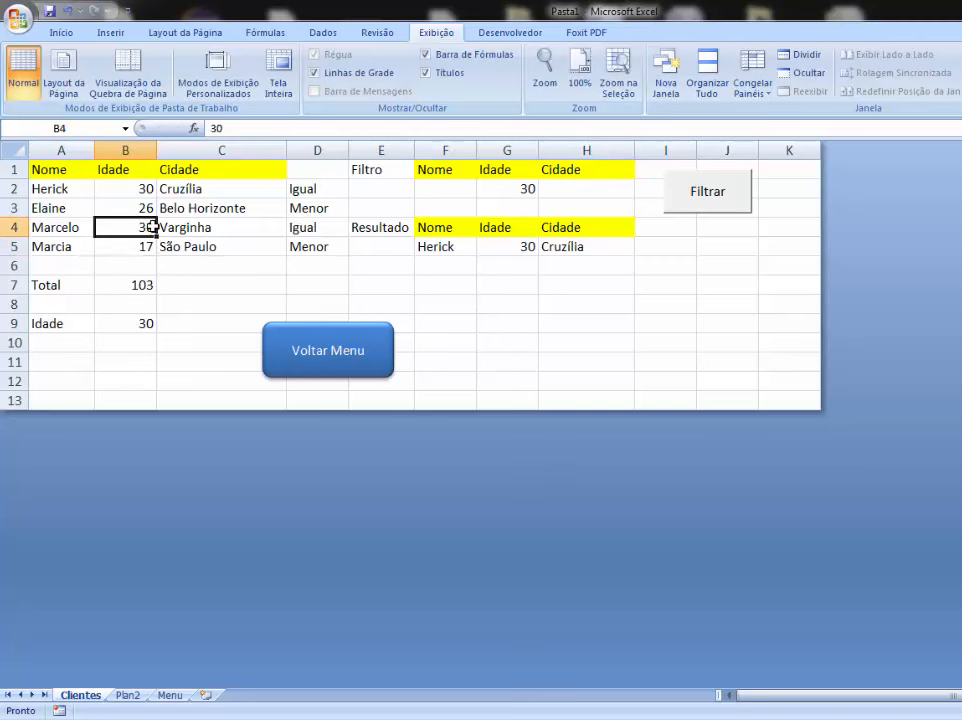
{"action": "type", "text": "29"}
{"action": "key", "text": "Return"}
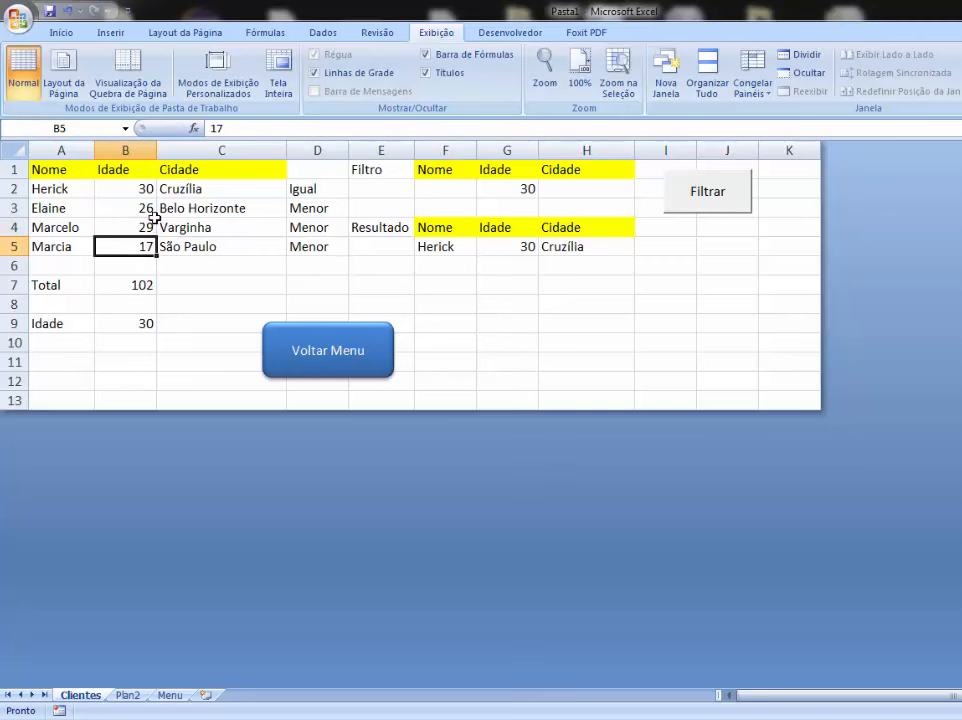
{"action": "left_click", "coordinate": [142, 225]}
{"action": "type", "text": "31"}
{"action": "key", "text": "Return"}
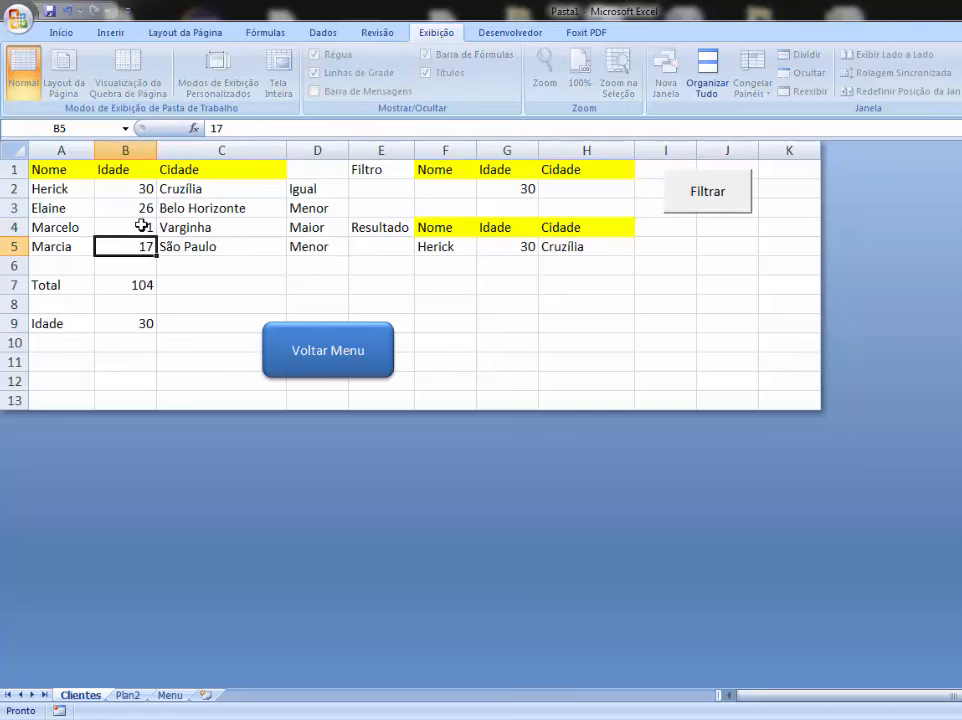
{"action": "left_click", "coordinate": [228, 266]}
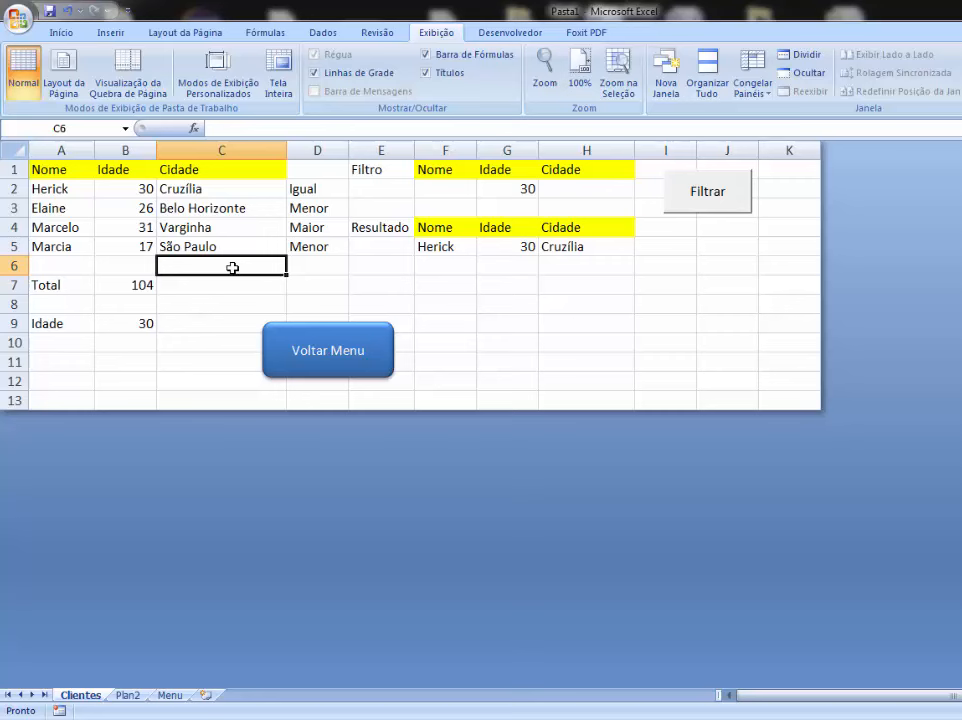
Examine the nested SE formula in D4 and the Idade reference cells in row 9, leaving the formula unedited
{"action": "left_click", "coordinate": [297, 222]}
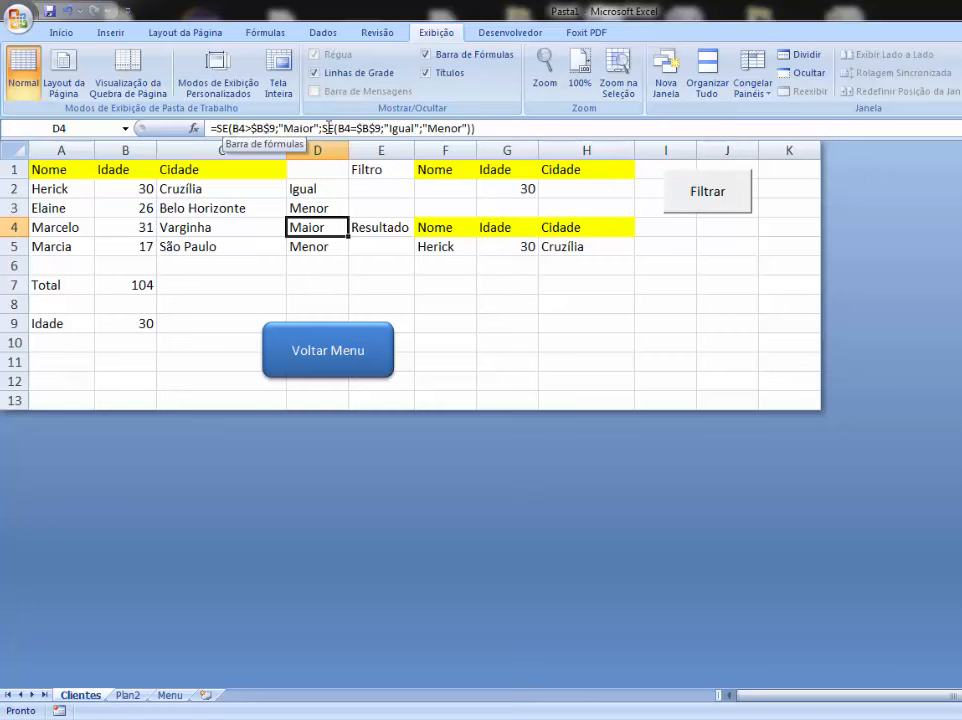
{"action": "left_click", "coordinate": [324, 131]}
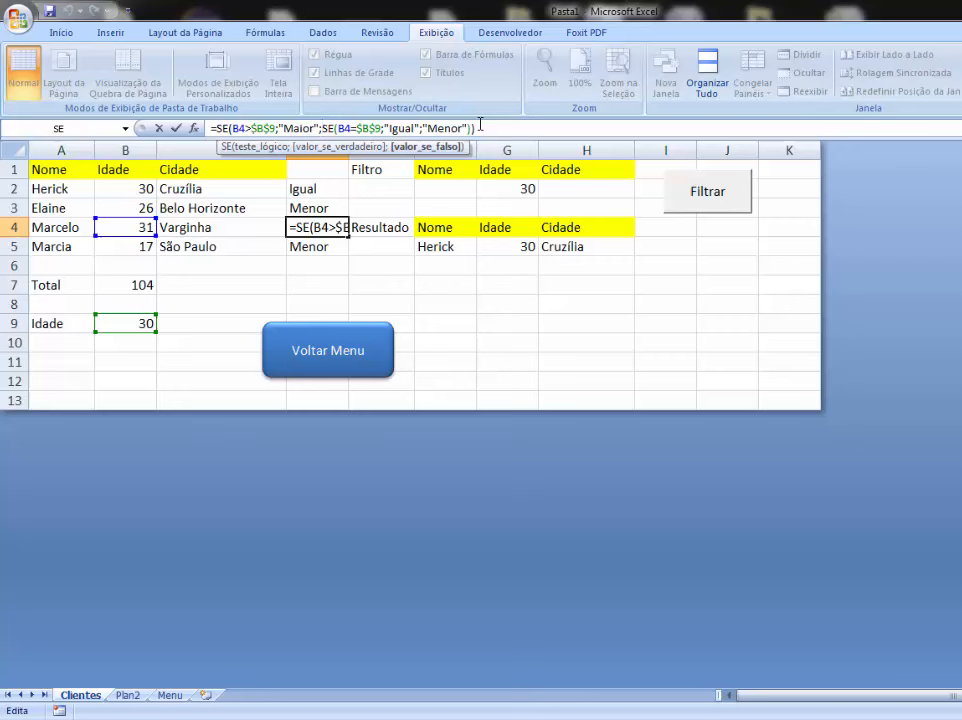
{"action": "left_click", "coordinate": [315, 266]}
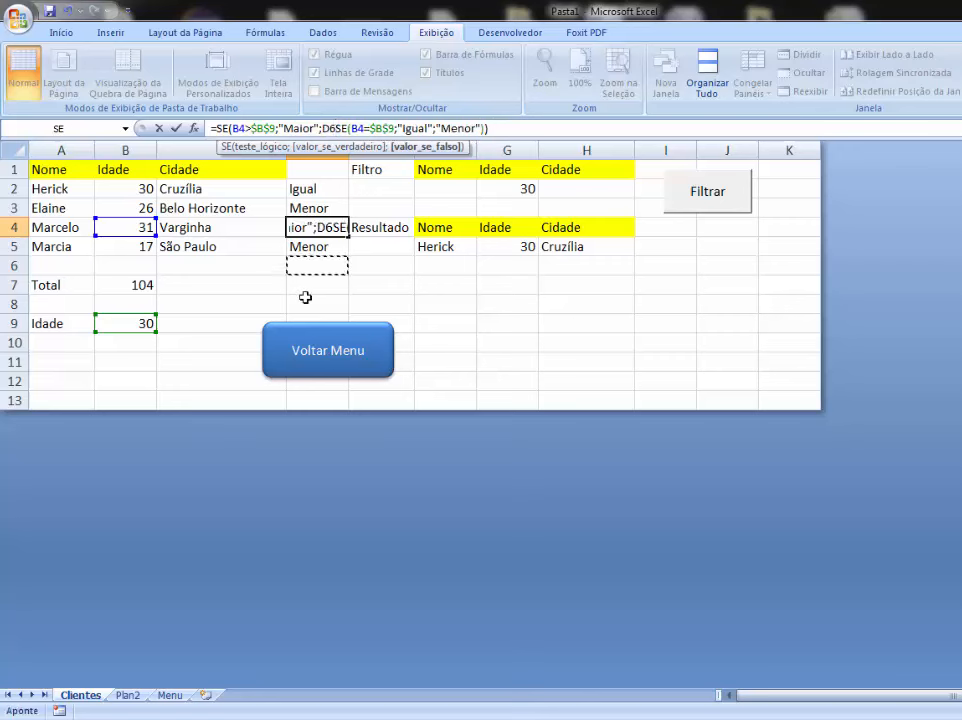
{"action": "key", "text": "Escape"}
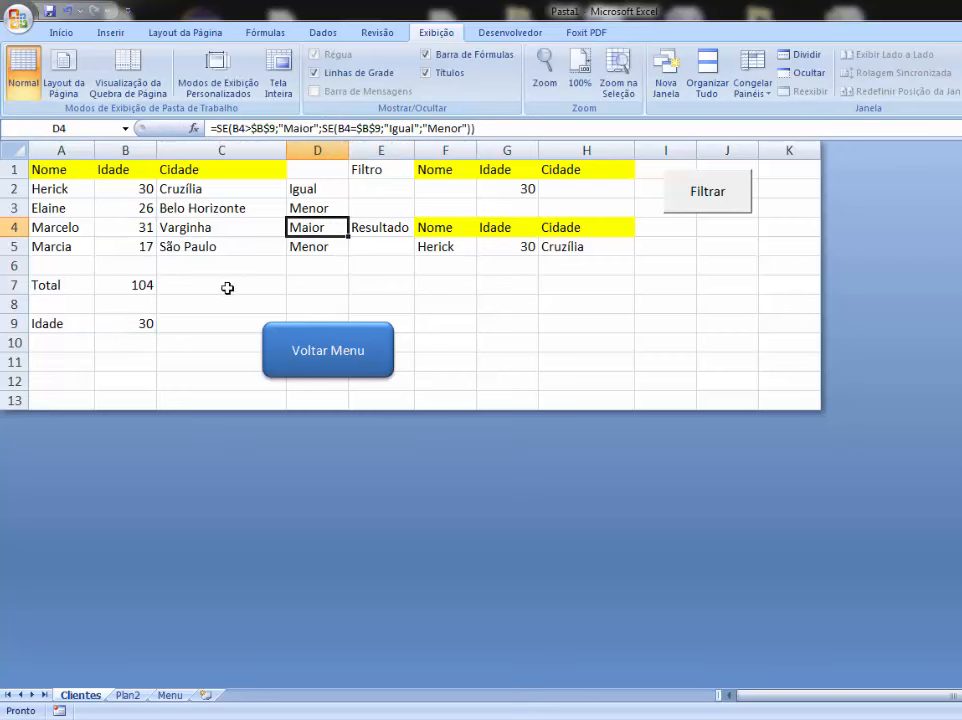
{"action": "left_click", "coordinate": [228, 285]}
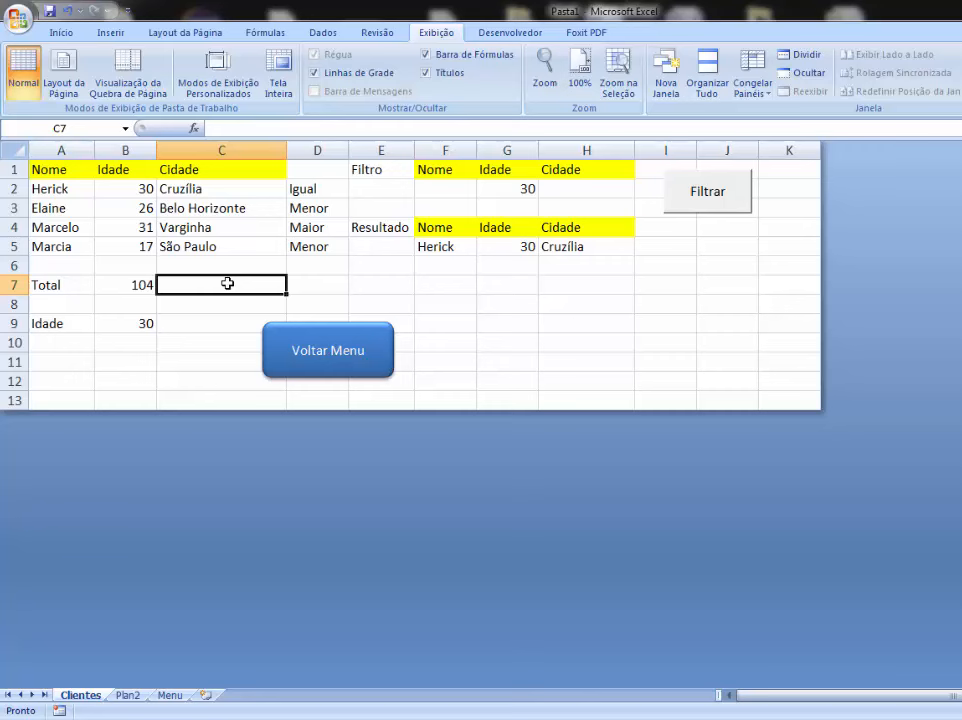
{"action": "left_click", "coordinate": [128, 318]}
{"action": "left_click", "coordinate": [86, 322]}
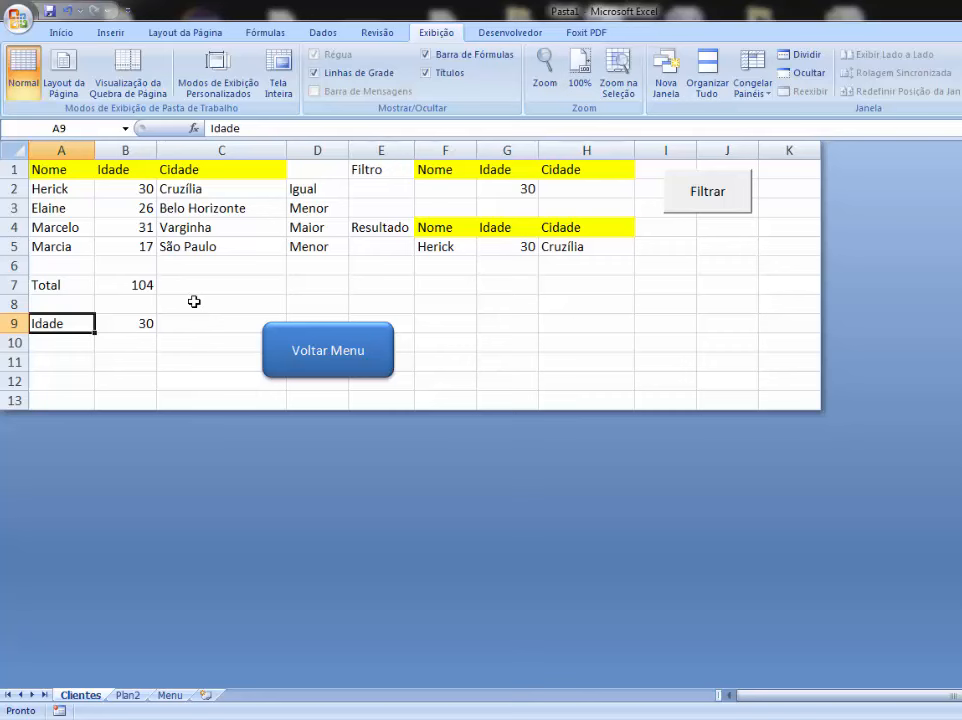
Set the Idade filter criterion in G2 to 26 and run the Filtrar macro
{"action": "double_click", "coordinate": [517, 189]}
{"action": "left_click_drag", "start_coordinate": [517, 189], "coordinate": [563, 178]}
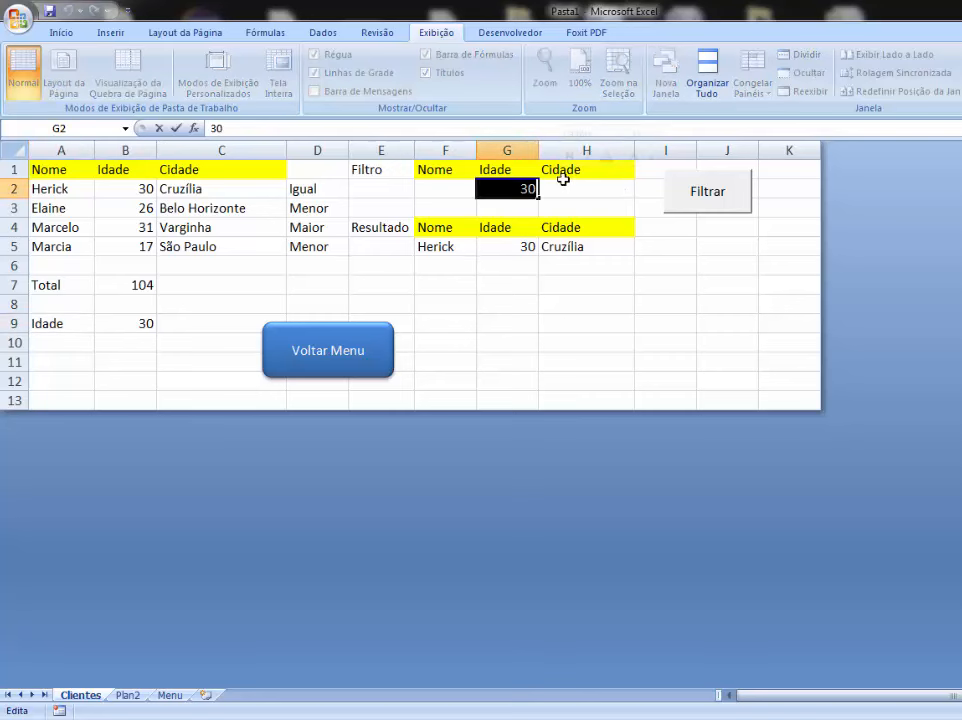
{"action": "type", "text": "26"}
{"action": "left_click", "coordinate": [645, 300]}
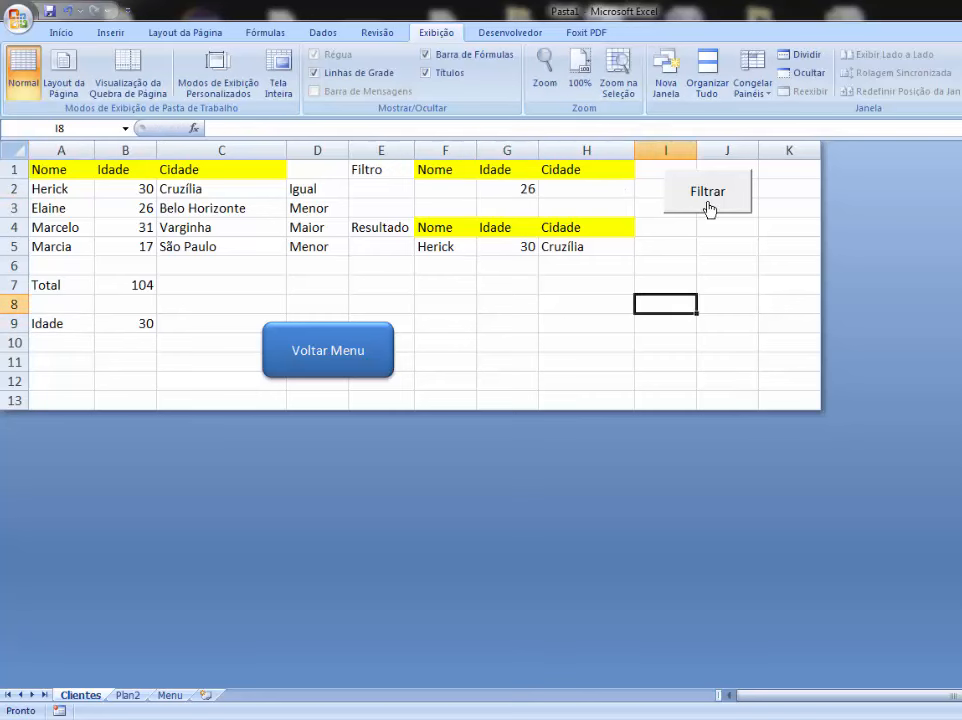
{"action": "left_click", "coordinate": [709, 200]}
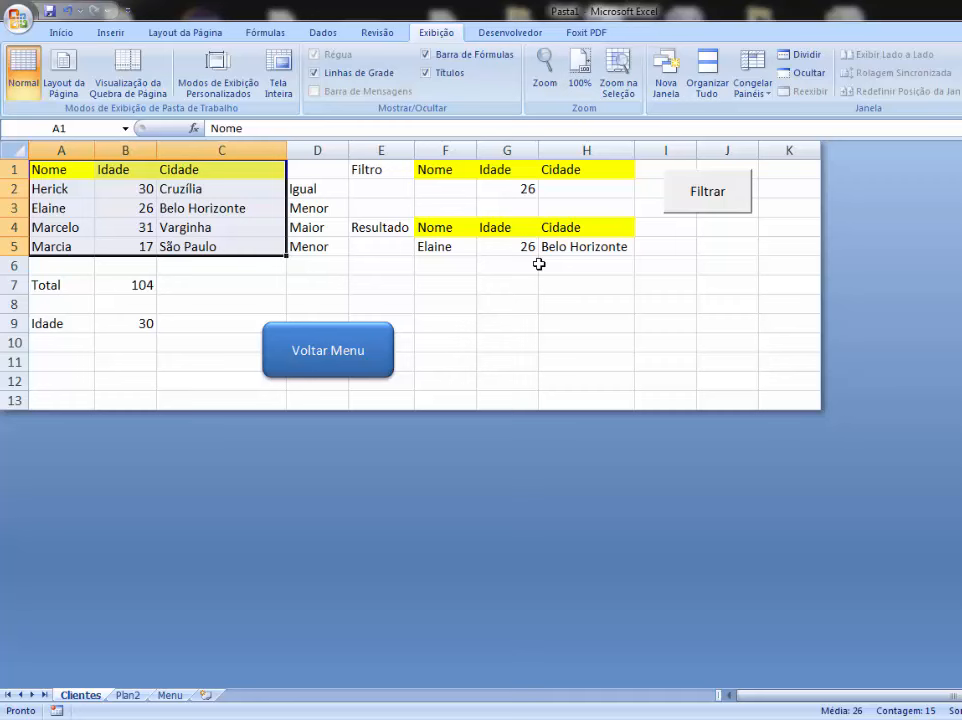
{"action": "left_click", "coordinate": [493, 321]}
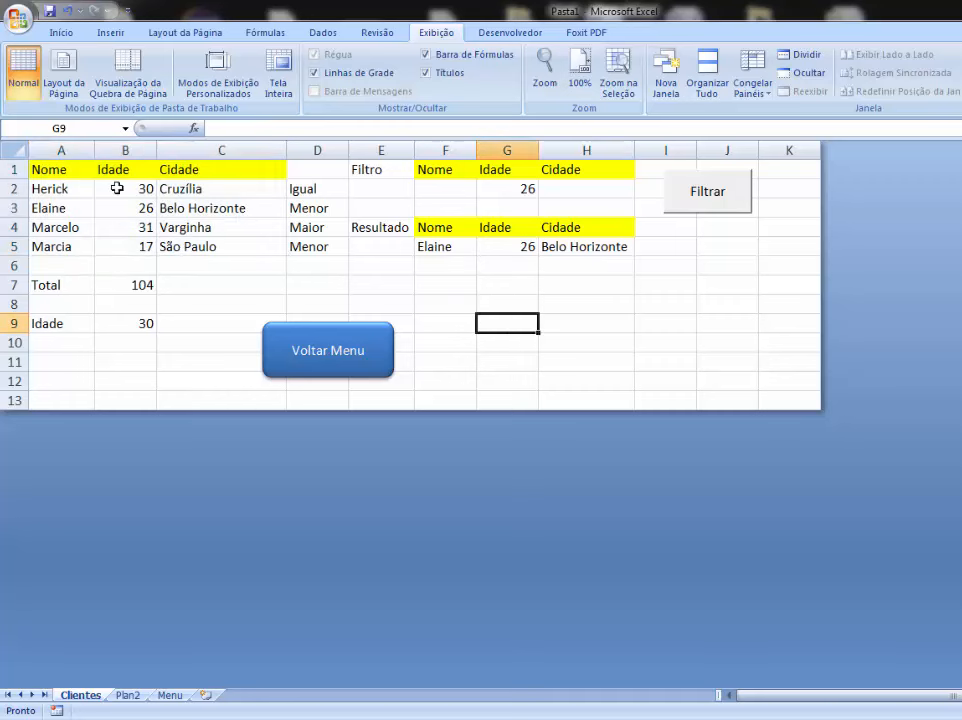
Review the sum formula in B7 and the reference age in B9
{"action": "left_click", "coordinate": [122, 285]}
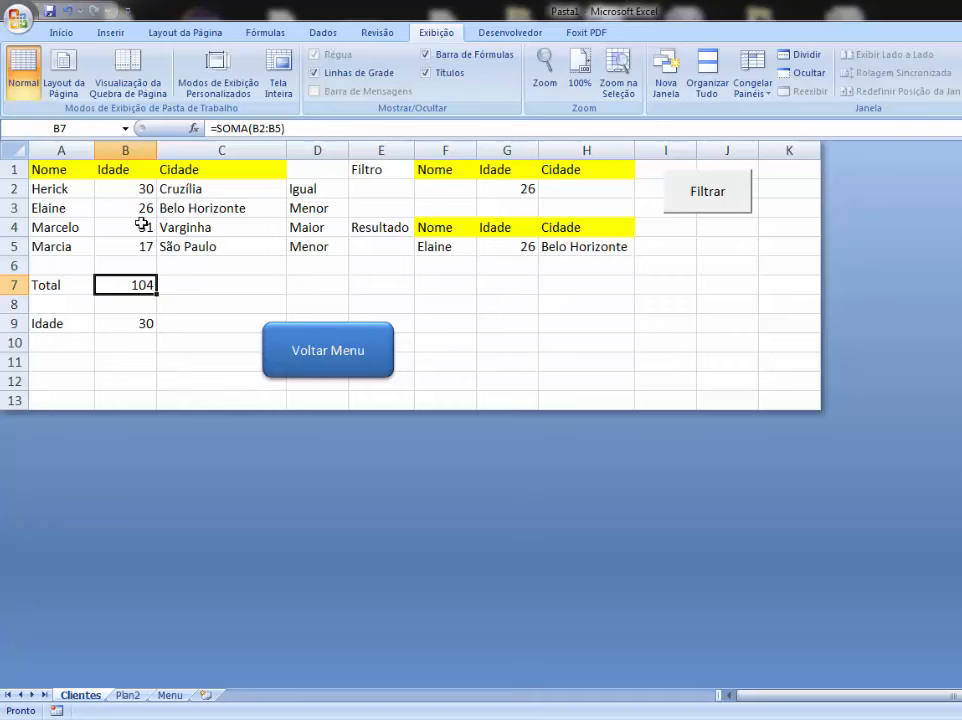
{"action": "left_click", "coordinate": [114, 338]}
{"action": "left_click", "coordinate": [117, 323]}
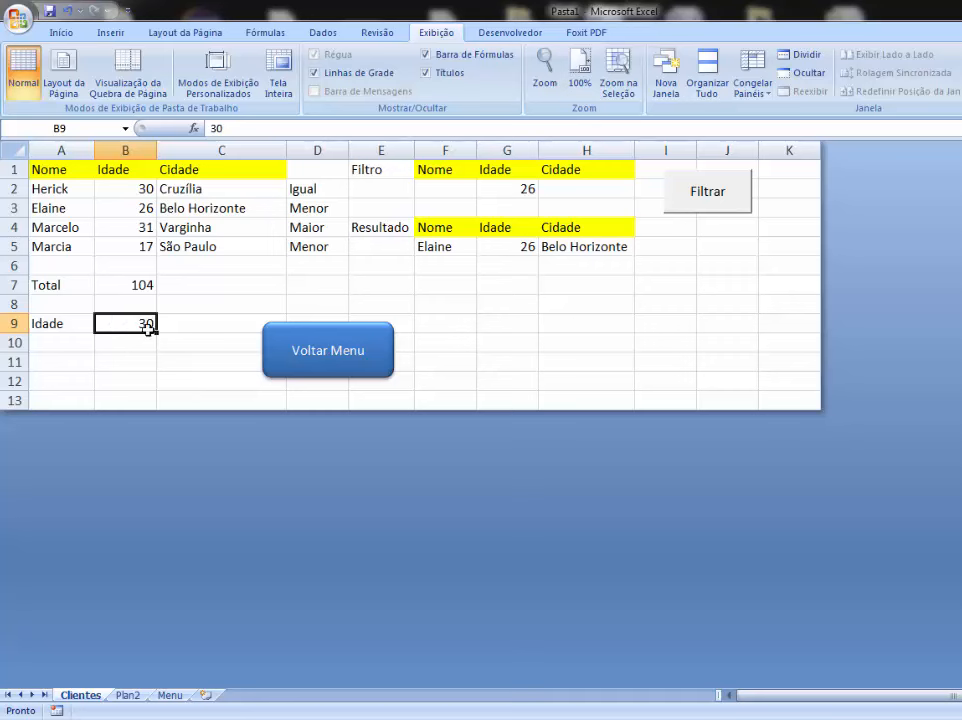
{"action": "left_click", "coordinate": [204, 326]}
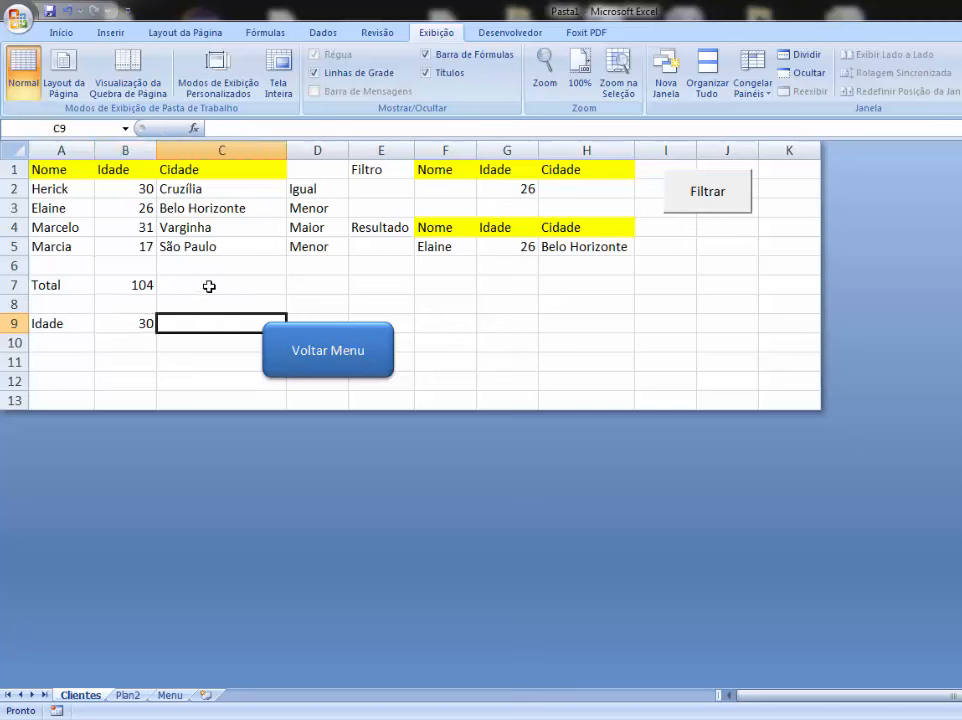
{"action": "left_click", "coordinate": [208, 286]}
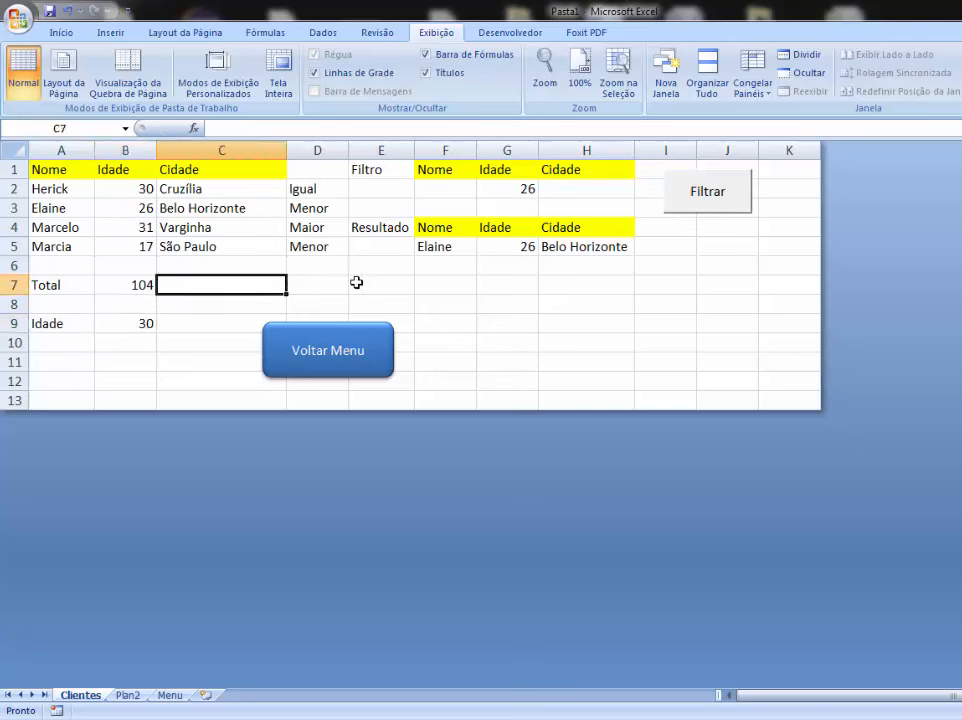